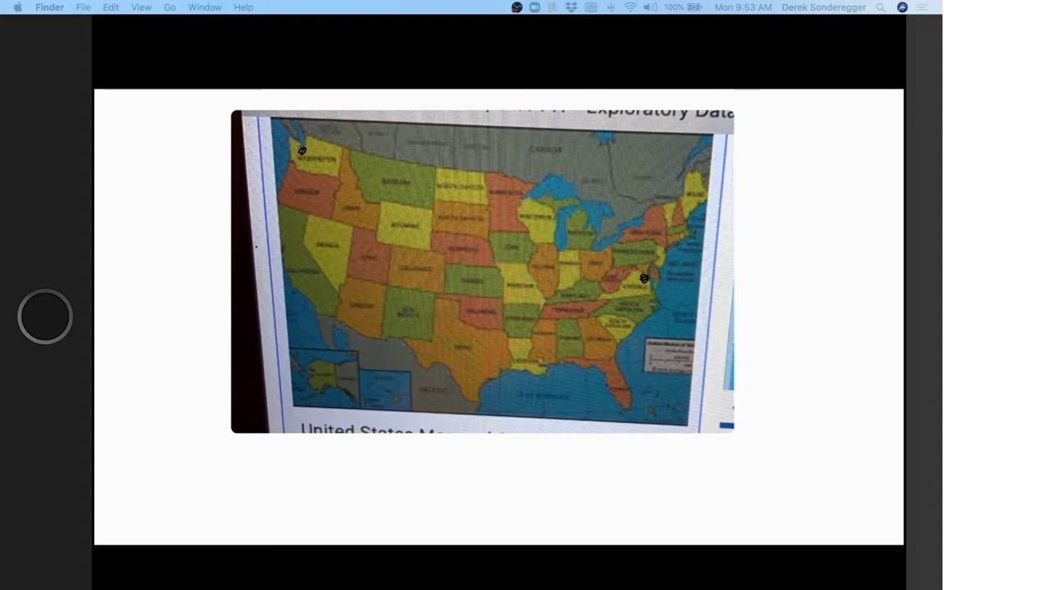
Sketch a horizontal slider line with a tick mark below the map, and beneath it a wide rectangular chart frame labelled "date".
drag(238, 496, 753, 488)
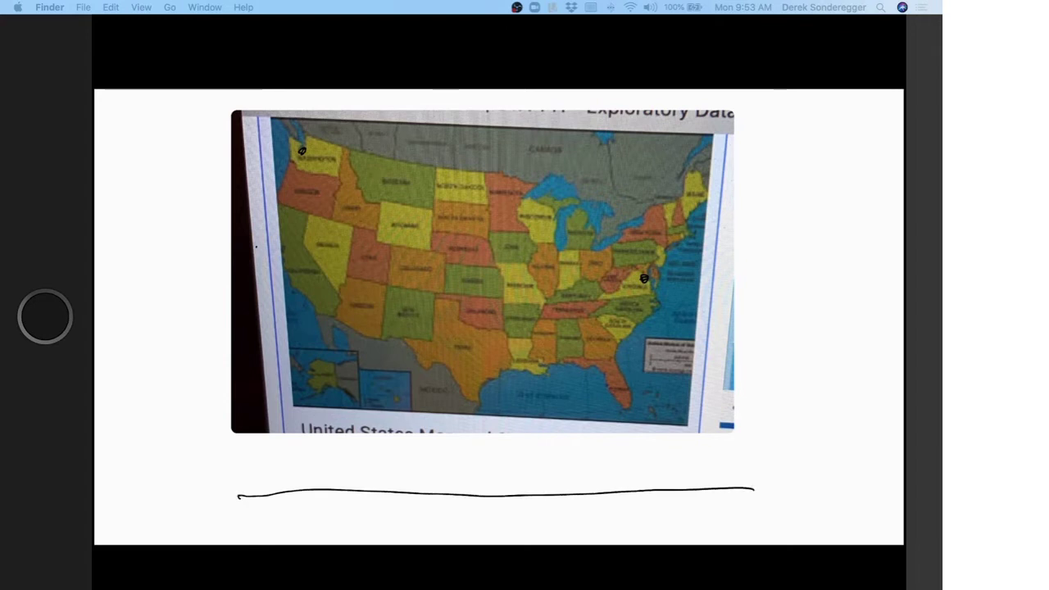
drag(457, 485, 457, 510)
scroll(499, 316, down, 5)
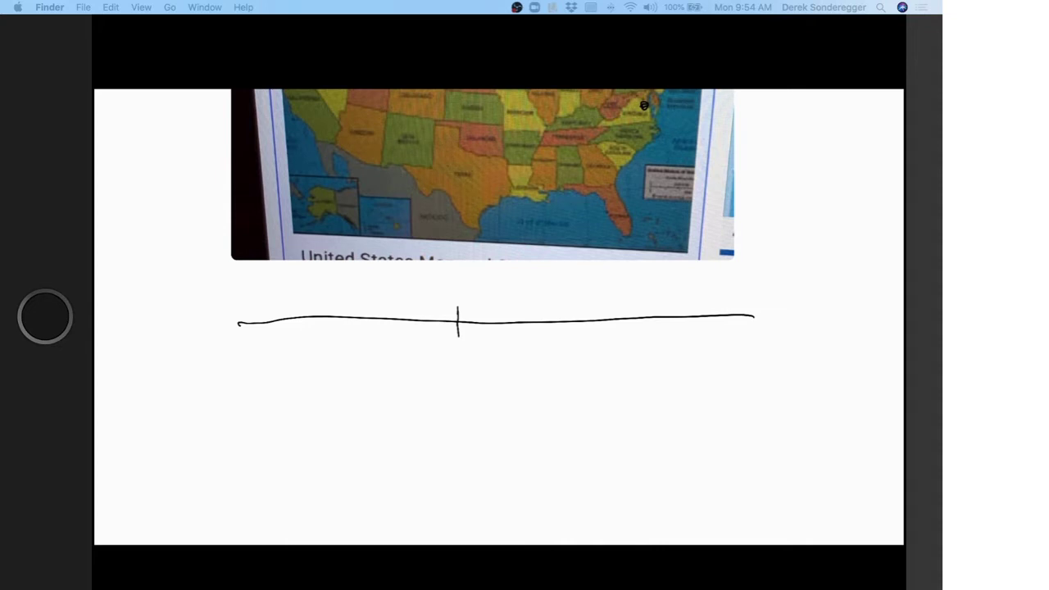
mouse_move(235, 392)
mouse_down()
mouse_move(237, 495)
mouse_move(275, 508)
mouse_move(582, 501)
mouse_move(732, 494)
mouse_move(748, 370)
mouse_move(231, 393)
mouse_up()
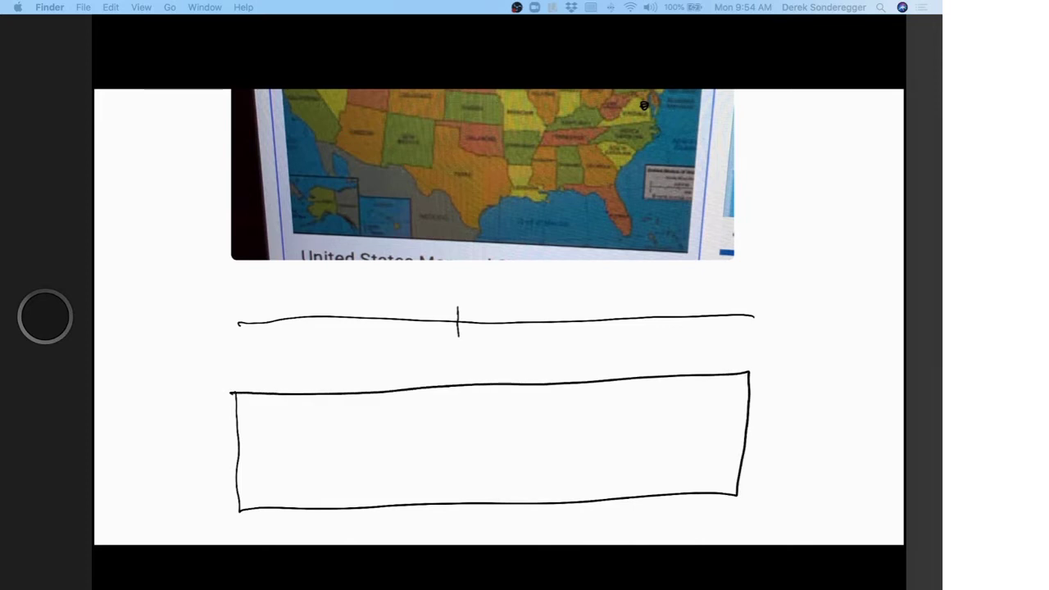
mouse_move(459, 533)
mouse_down()
mouse_move(463, 519)
mouse_move(466, 539)
mouse_move(506, 528)
mouse_move(515, 541)
mouse_up()
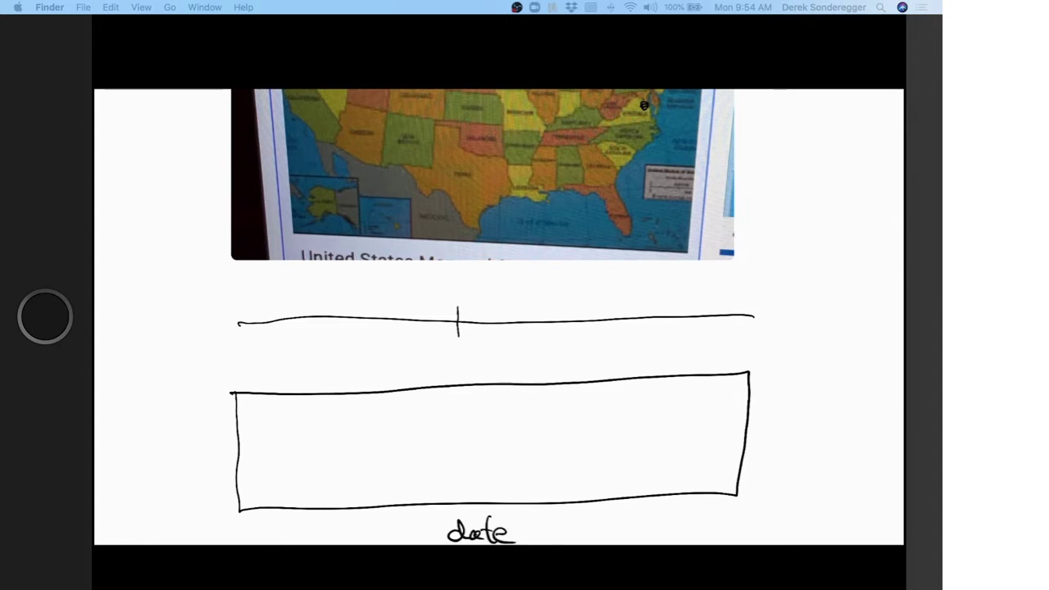
Move the slider line with its tick mark from above the chart frame to below the "date" label.
scroll(491, 316, down, 3)
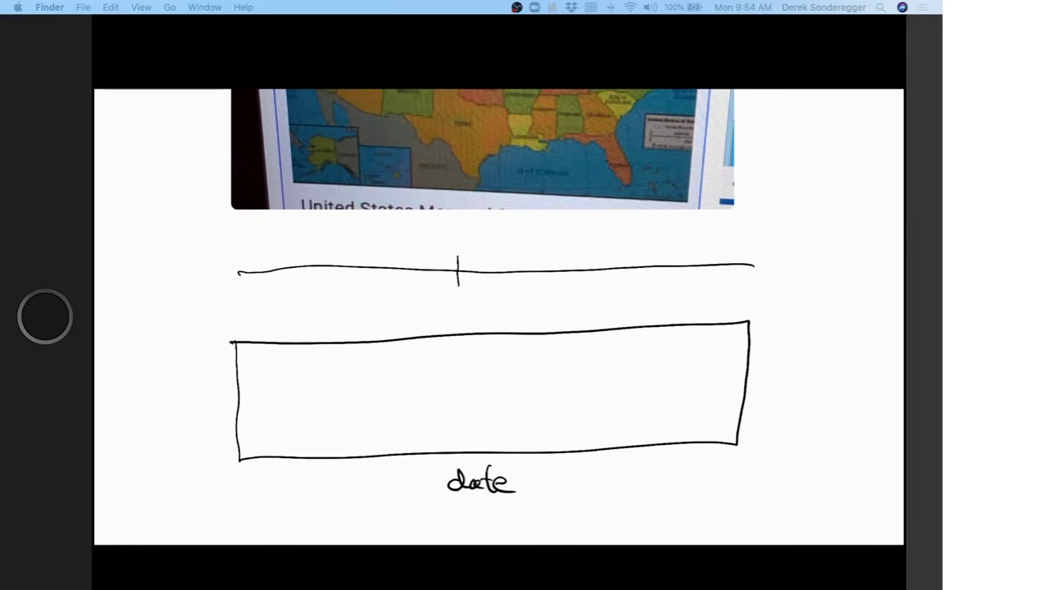
drag(458, 271, 456, 379)
scroll(499, 316, up, 1)
scroll(559, 283, up, 1)
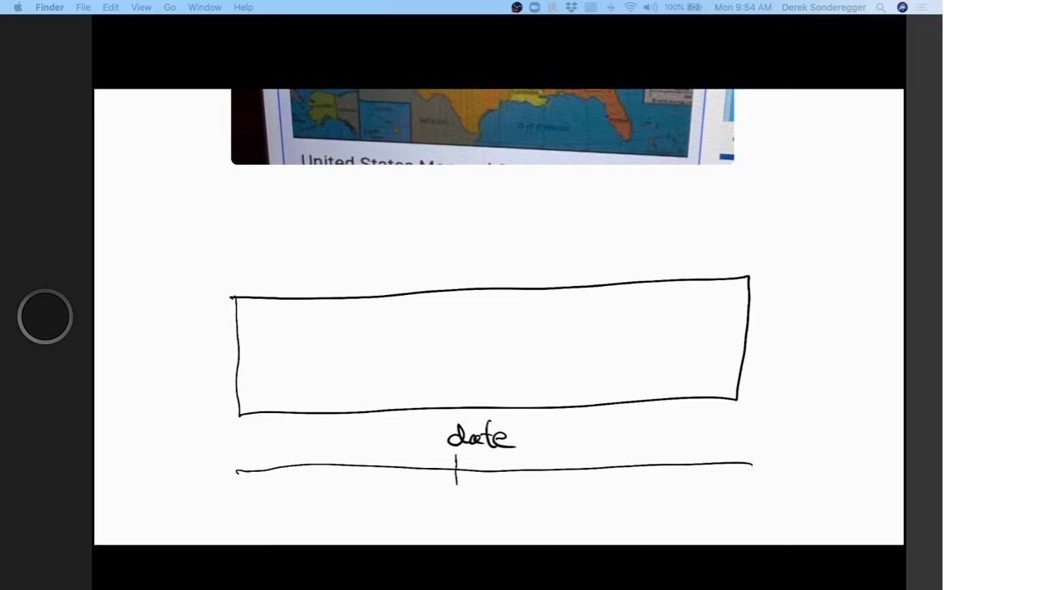
Label the chart's vertical axis "# of cases" and draw a black rising curve from the lower-left corner to the frame's upper edge.
mouse_move(164, 316)
mouse_down()
mouse_move(164, 340)
mouse_move(182, 315)
mouse_up()
mouse_move(162, 333)
mouse_down()
mouse_move(193, 326)
mouse_move(202, 293)
mouse_move(205, 310)
mouse_up()
mouse_move(180, 349)
mouse_down()
mouse_move(182, 367)
mouse_move(215, 326)
mouse_move(218, 345)
mouse_up()
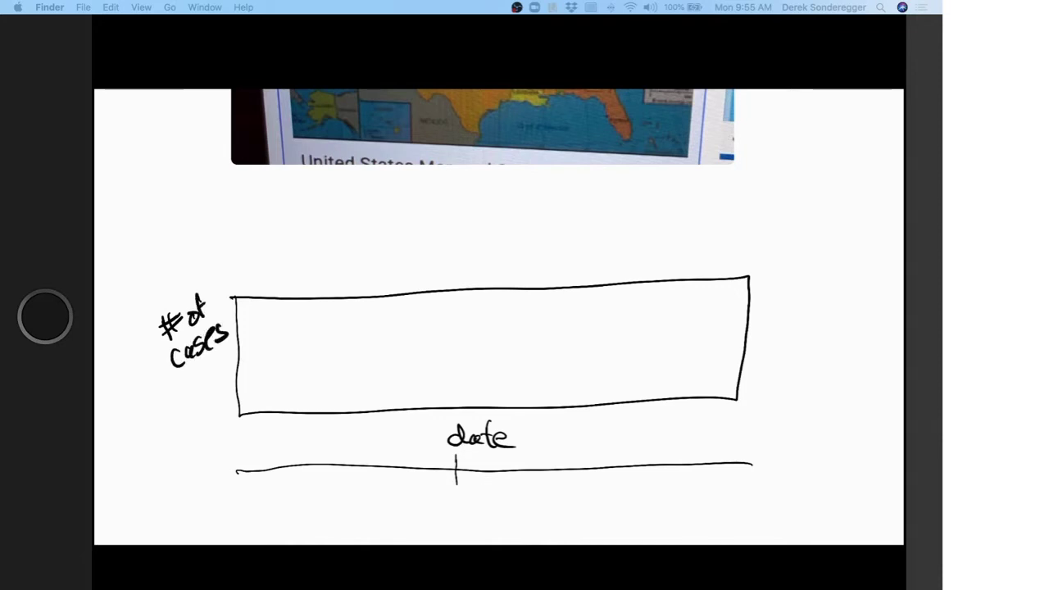
mouse_move(246, 411)
mouse_down()
mouse_move(424, 381)
mouse_move(515, 288)
mouse_up()
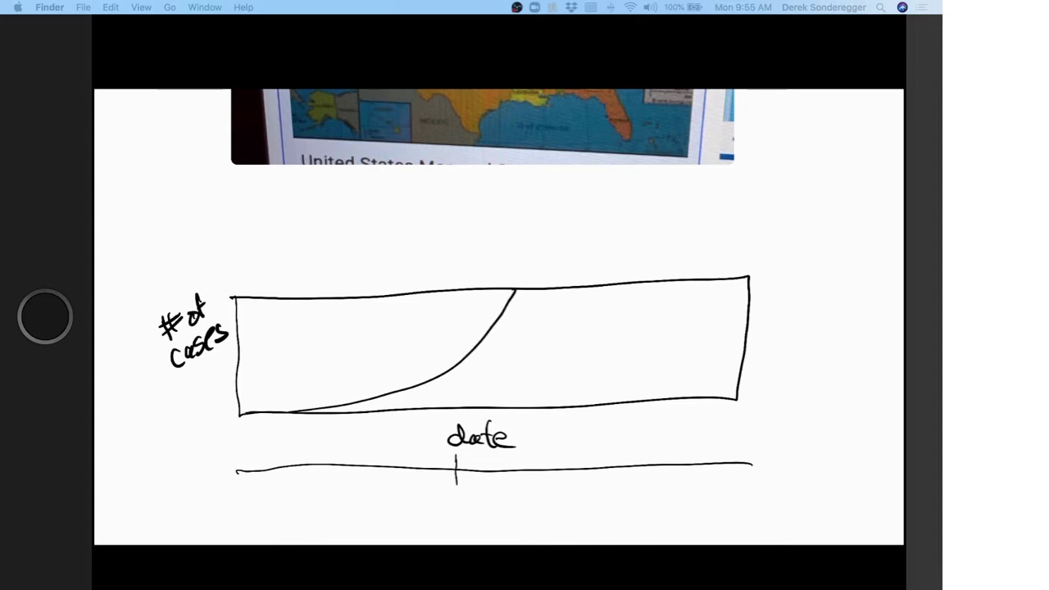
Draw a caret under the slider's tick, and add a dotted vertical line below the curve and a small square beside it.
scroll(498, 316, up, 2)
scroll(498, 316, down, 2)
scroll(498, 316, up, 2)
scroll(498, 316, up, 2)
scroll(498, 317, down, 3)
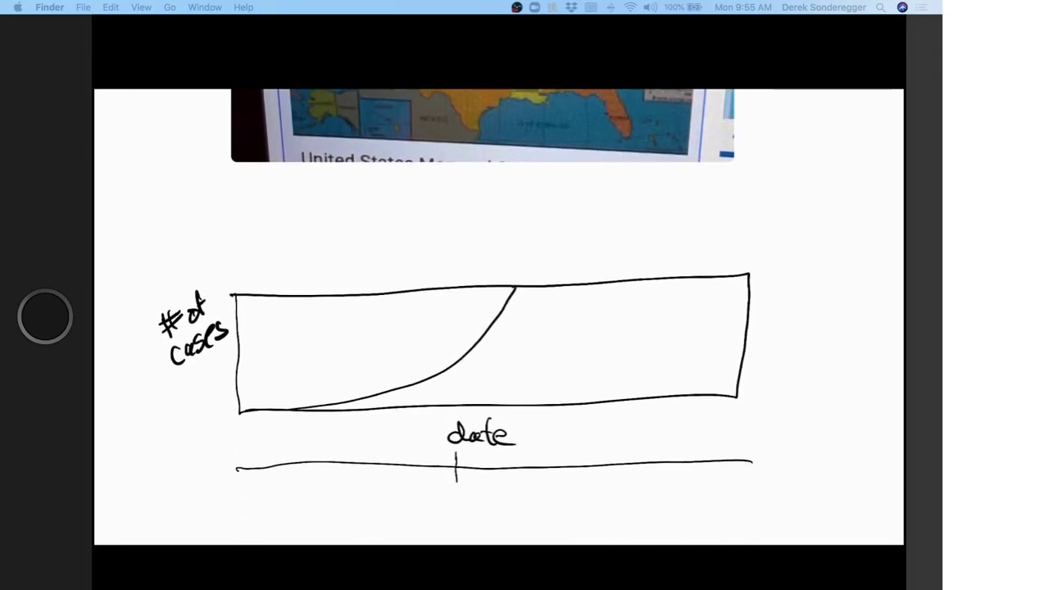
mouse_move(456, 497)
mouse_down()
mouse_move(449, 510)
mouse_move(468, 514)
mouse_up()
mouse_move(402, 331)
mouse_down()
mouse_move(402, 351)
mouse_move(434, 357)
mouse_move(432, 325)
mouse_move(402, 330)
mouse_up()
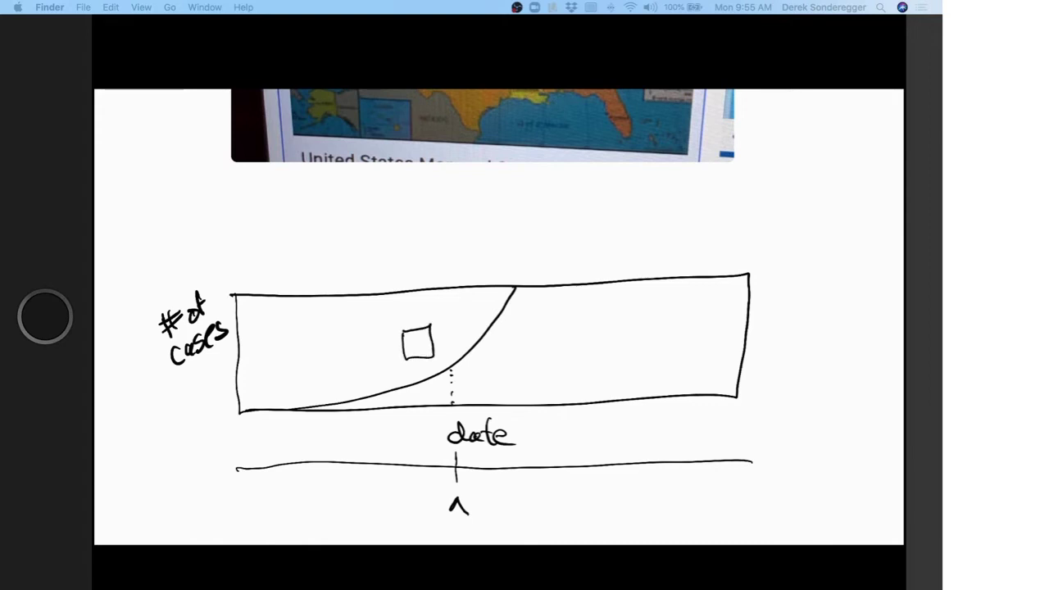
Examine the two marked locations on the US map together with the case-count chart and its date slider.
scroll(498, 317, up, 5)
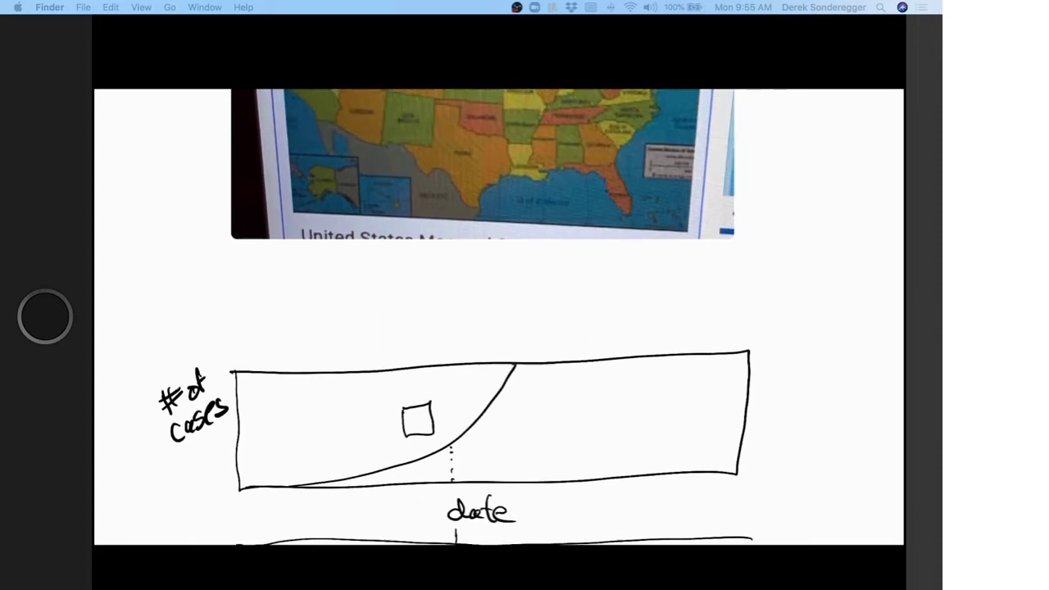
scroll(498, 317, up, 4)
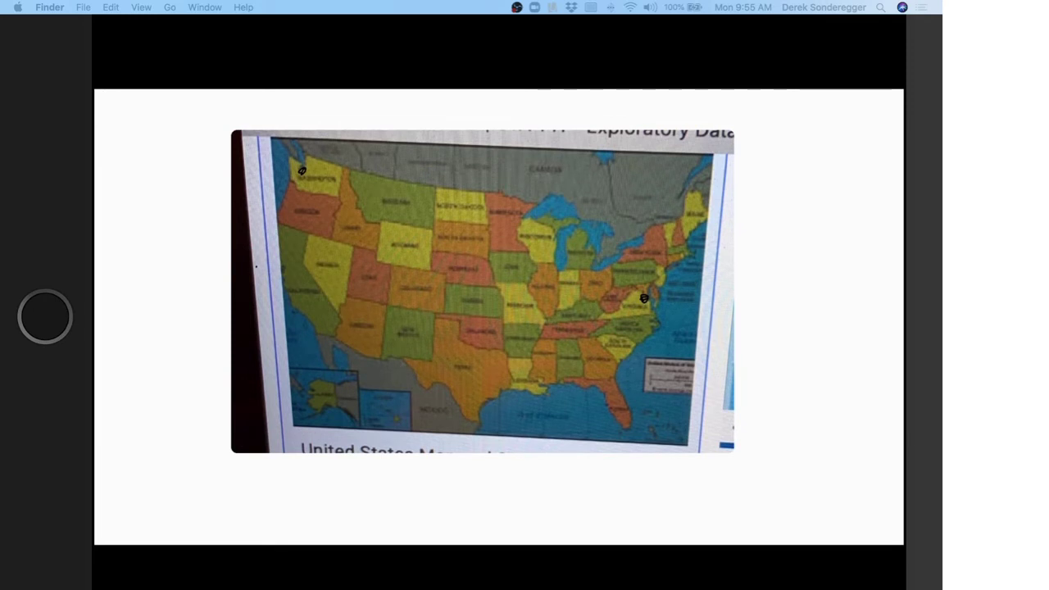
scroll(498, 317, down, 6)
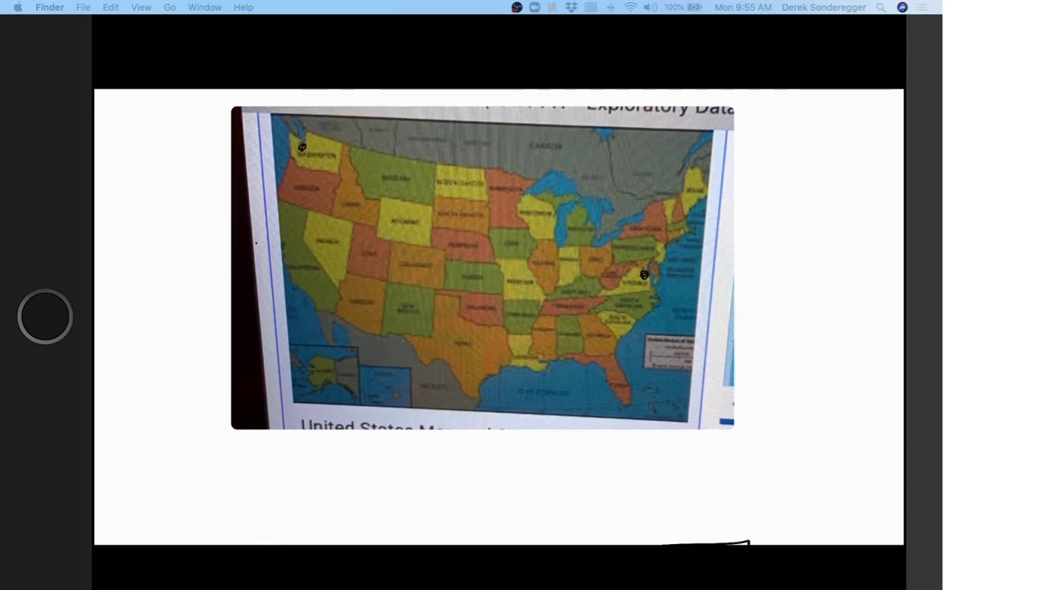
scroll(498, 317, down, 3)
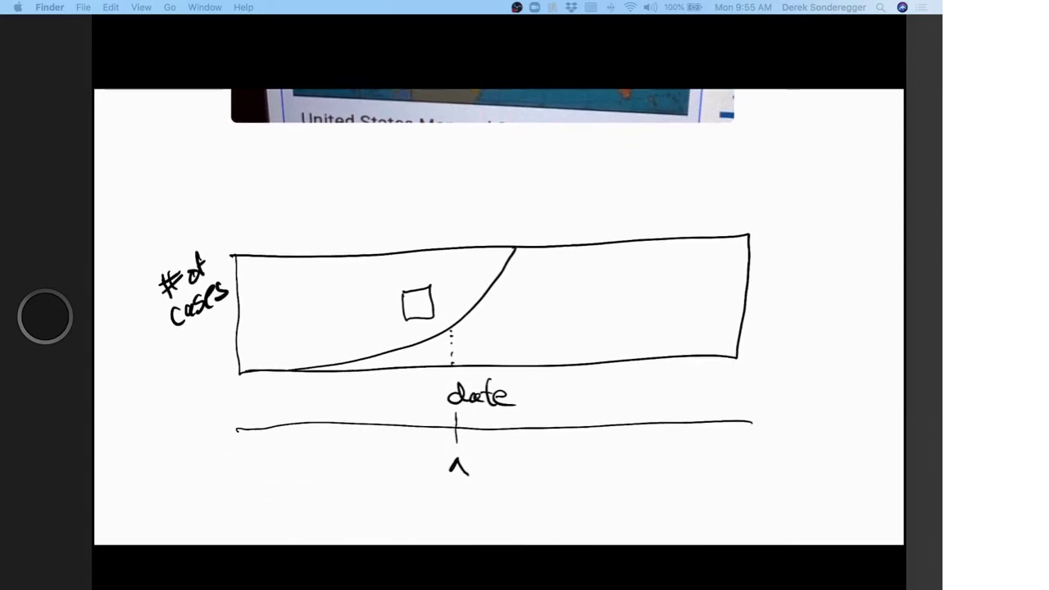
scroll(498, 317, up, 10)
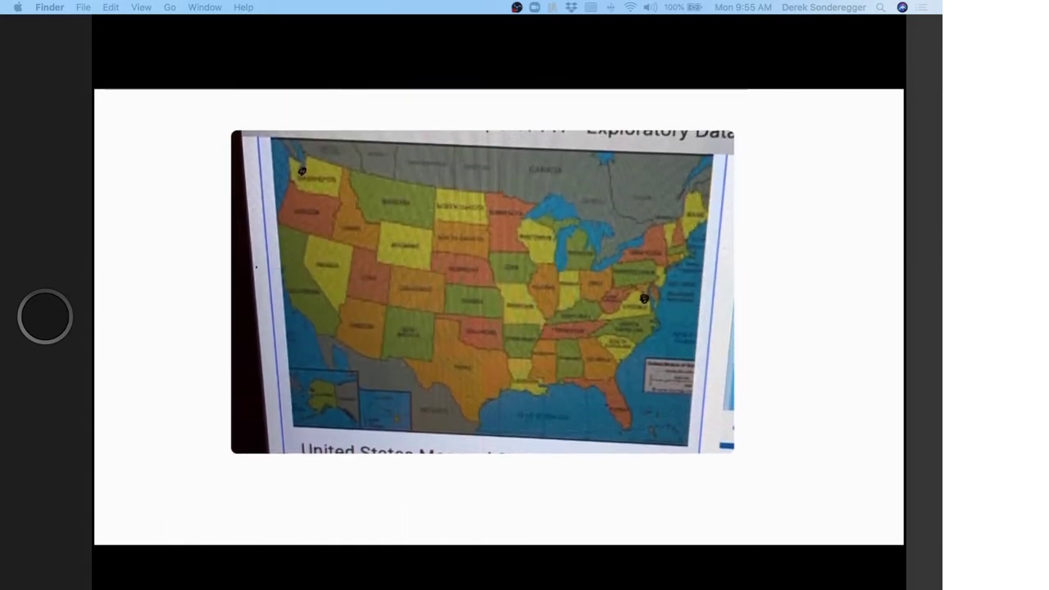
scroll(498, 317, down, 3)
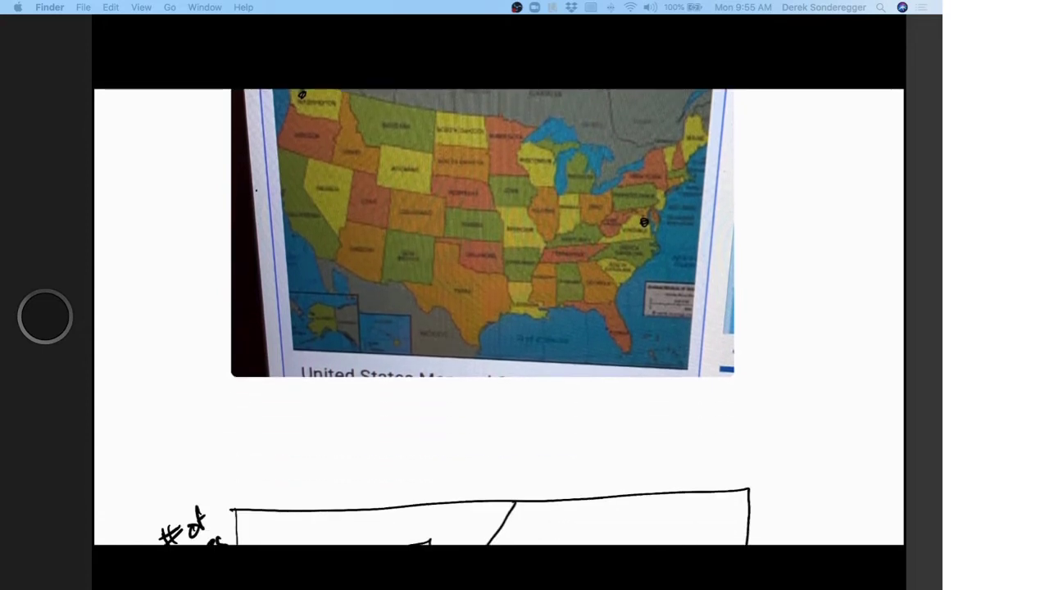
scroll(498, 317, down, 4)
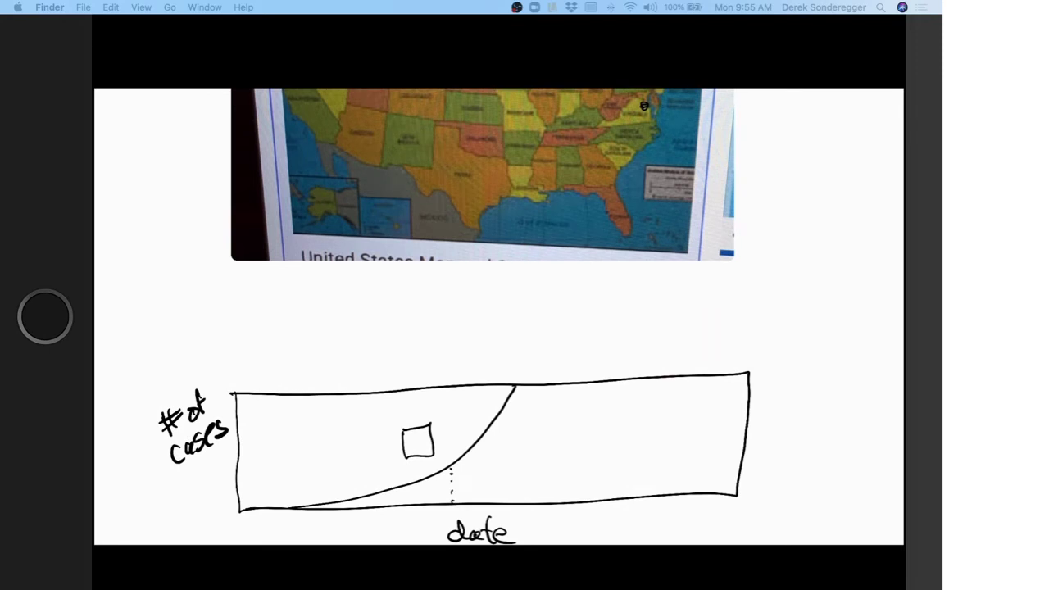
scroll(498, 317, up, 5)
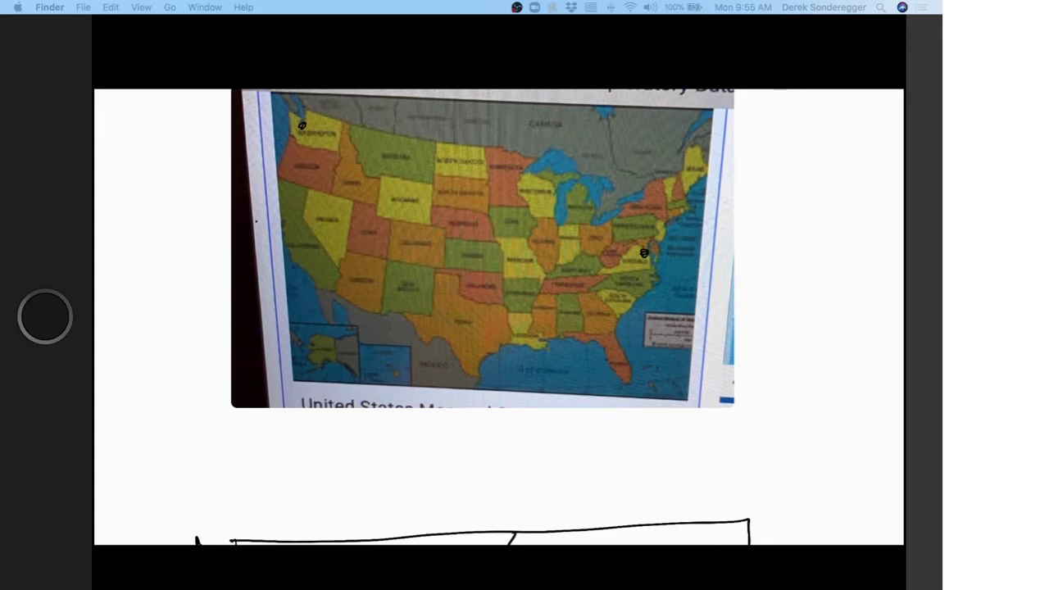
Circle California, Texas and Florida on the US map in black.
scroll(472, 317, up, 3)
mouse_move(286, 259)
mouse_down()
mouse_move(277, 318)
mouse_move(348, 351)
mouse_move(277, 245)
mouse_move(308, 370)
mouse_move(344, 320)
mouse_move(274, 228)
mouse_up()
mouse_move(439, 341)
mouse_down()
mouse_move(477, 449)
mouse_move(484, 354)
mouse_move(434, 343)
mouse_up()
mouse_move(600, 396)
mouse_down()
mouse_move(615, 408)
mouse_move(616, 457)
mouse_move(606, 398)
mouse_up()
Undo a second black curve and draw a red rising curve labelled "TX" to the right of the black curve.
scroll(482, 317, down, 5)
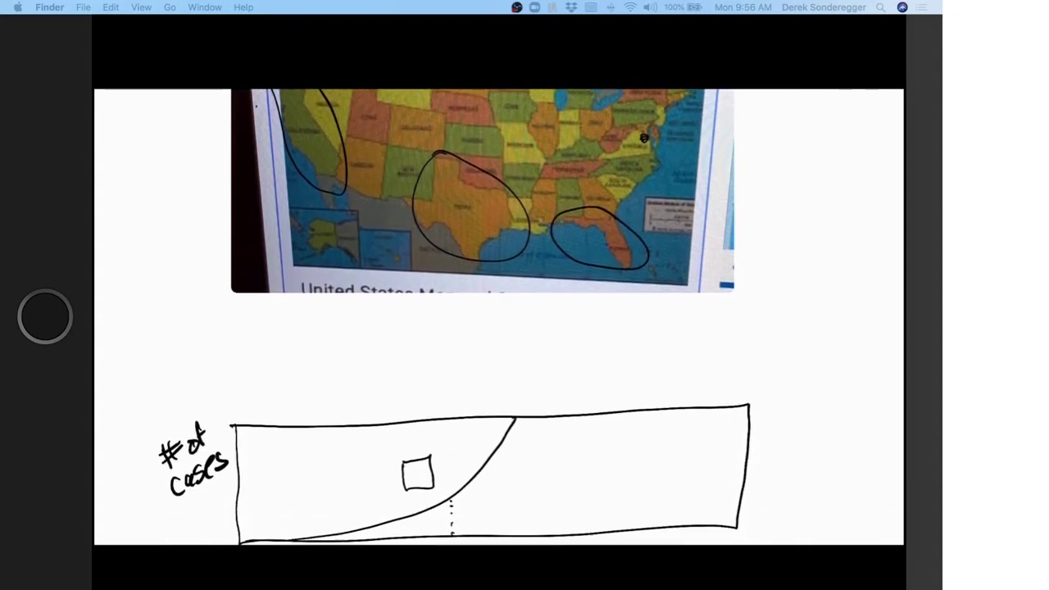
scroll(482, 317, down, 1)
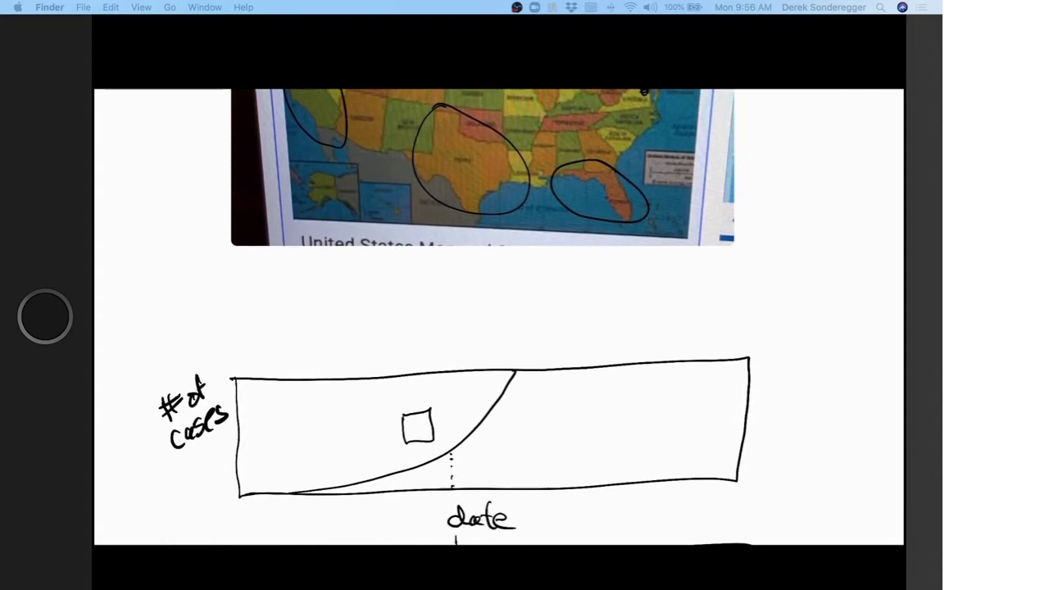
mouse_move(409, 492)
mouse_down()
mouse_move(471, 477)
mouse_move(545, 432)
mouse_up()
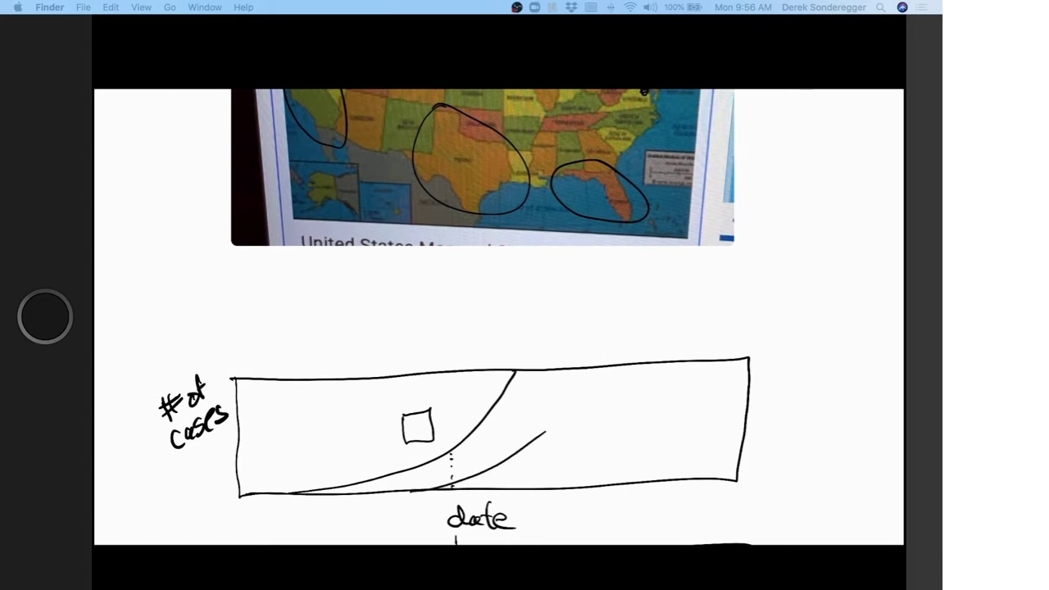
key(ctrl+z)
mouse_move(382, 492)
mouse_down()
mouse_move(505, 457)
mouse_move(573, 379)
mouse_move(592, 399)
mouse_move(584, 419)
mouse_move(600, 425)
mouse_up()
drag(599, 406, 588, 423)
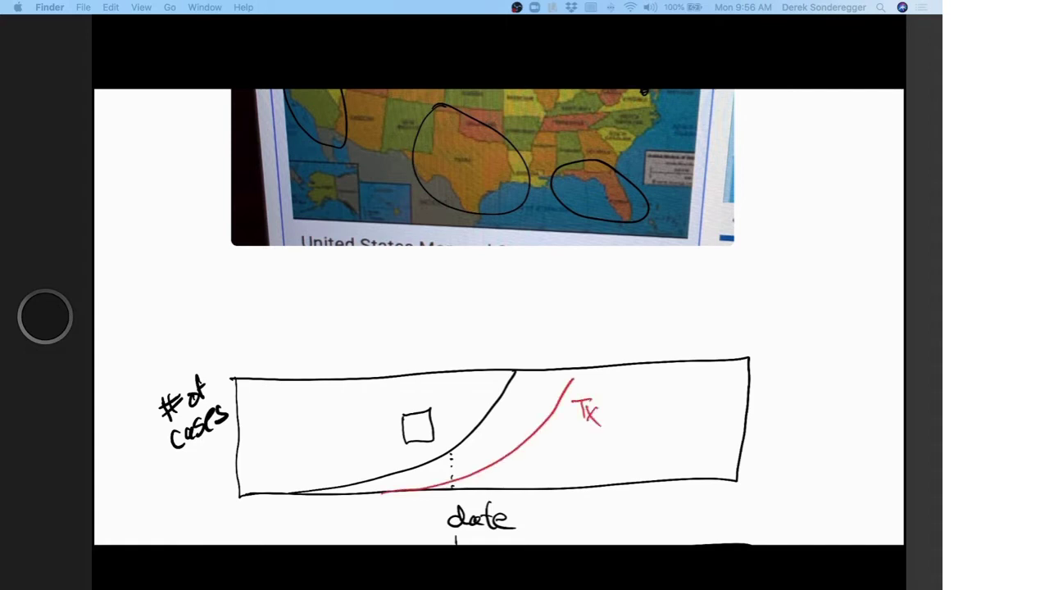
Add two more red rising curves to the chart, labelled "CA" left of the black curve and "Fl" right of the TX curve.
mouse_move(263, 494)
mouse_down()
mouse_move(380, 418)
mouse_move(391, 394)
mouse_up()
mouse_move(329, 409)
mouse_down()
mouse_move(331, 428)
mouse_move(350, 427)
mouse_up()
drag(333, 422, 349, 422)
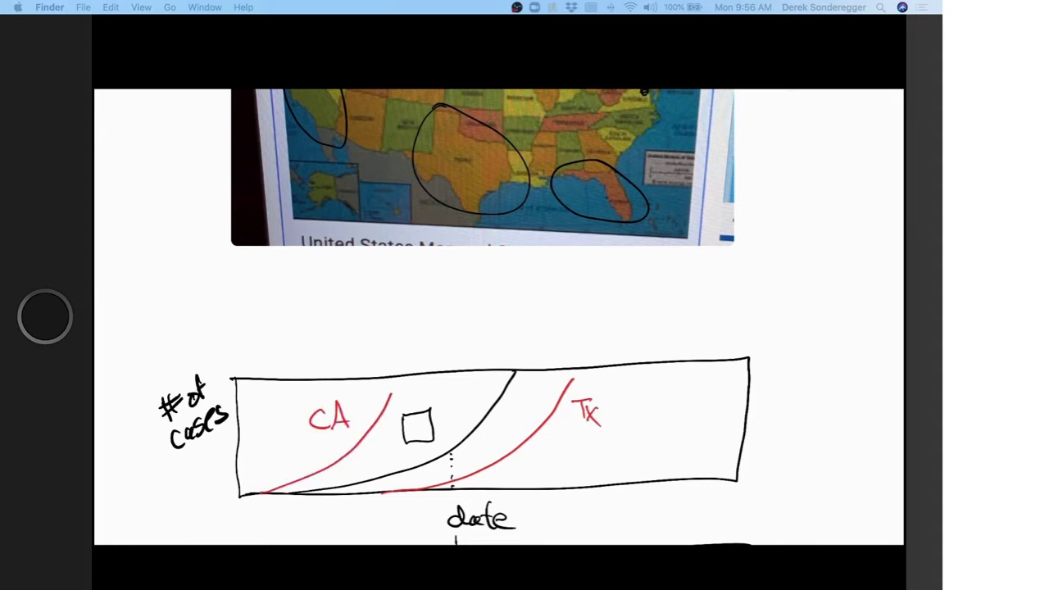
mouse_move(482, 492)
mouse_down()
mouse_move(555, 467)
mouse_move(649, 373)
mouse_move(645, 426)
mouse_up()
drag(643, 399, 665, 398)
mouse_move(643, 413)
mouse_down()
mouse_move(661, 412)
mouse_move(670, 428)
mouse_up()
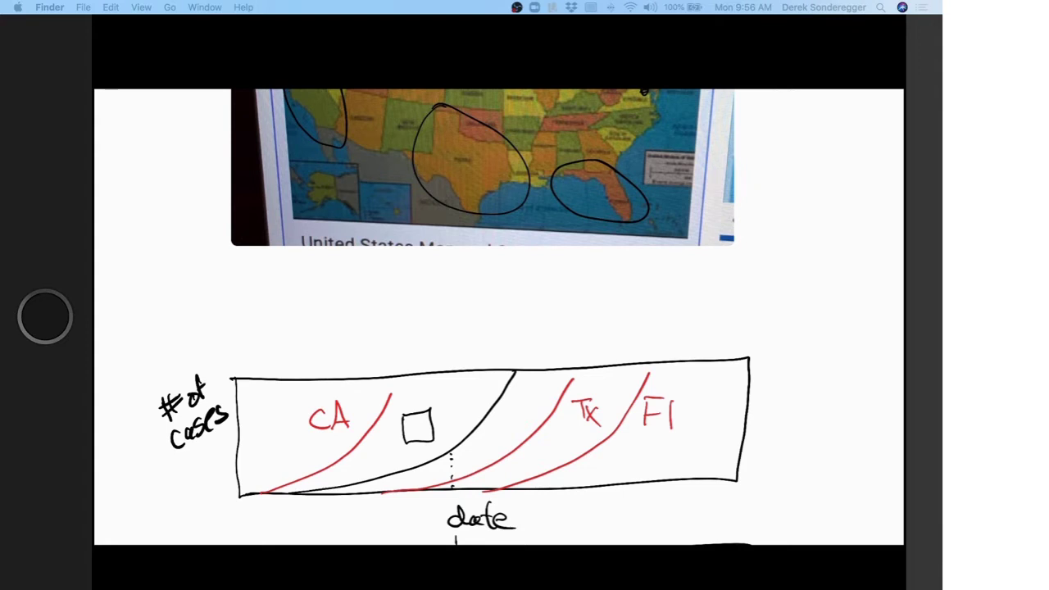
Compare the circled states on the US map with the CA, TX and Fl case curves in the chart.
scroll(499, 317, up, 5)
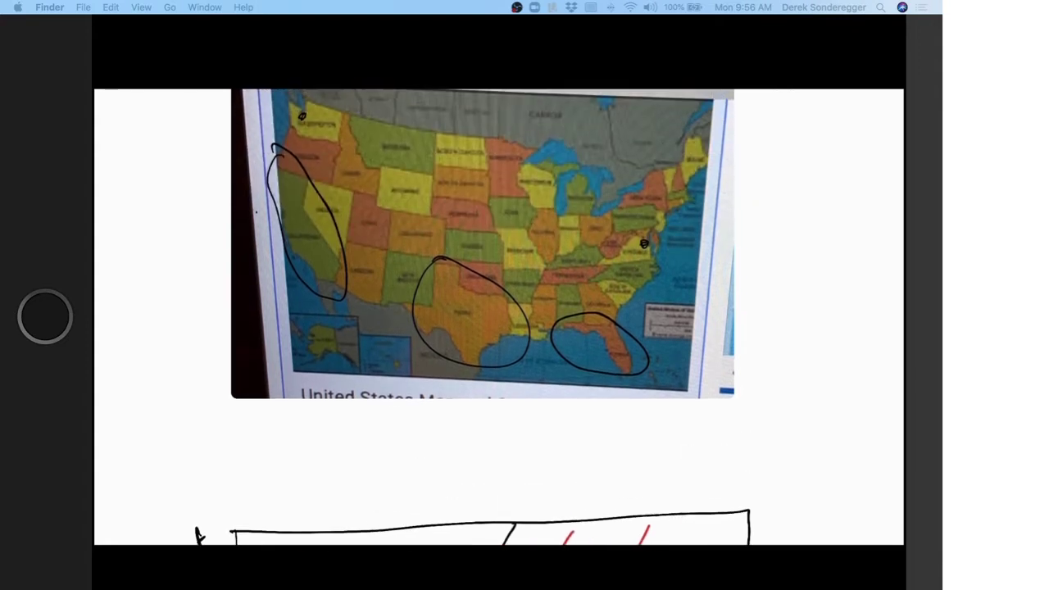
scroll(498, 317, down, 5)
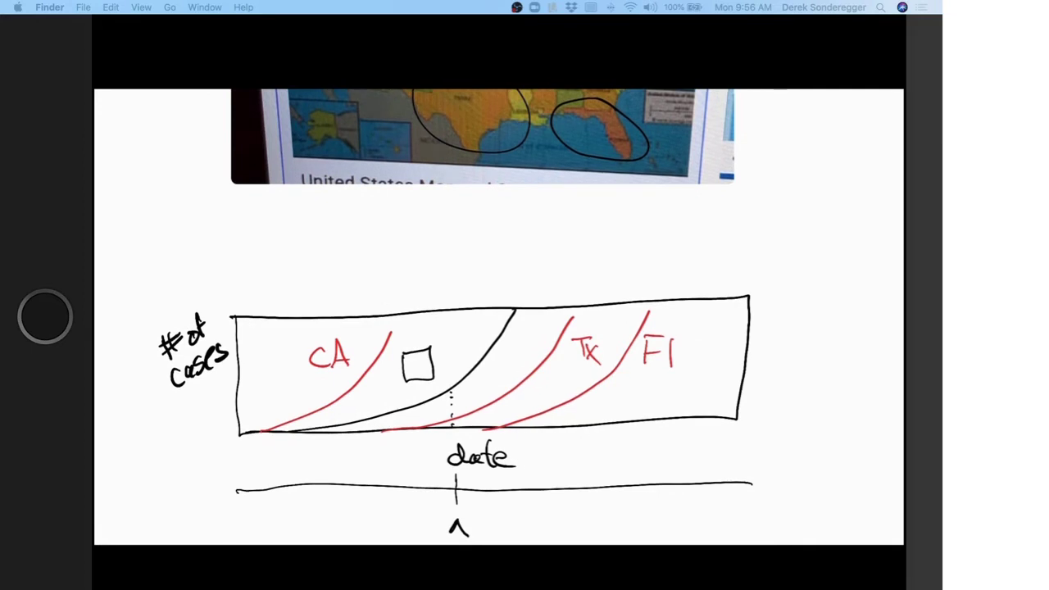
scroll(498, 318, up, 4)
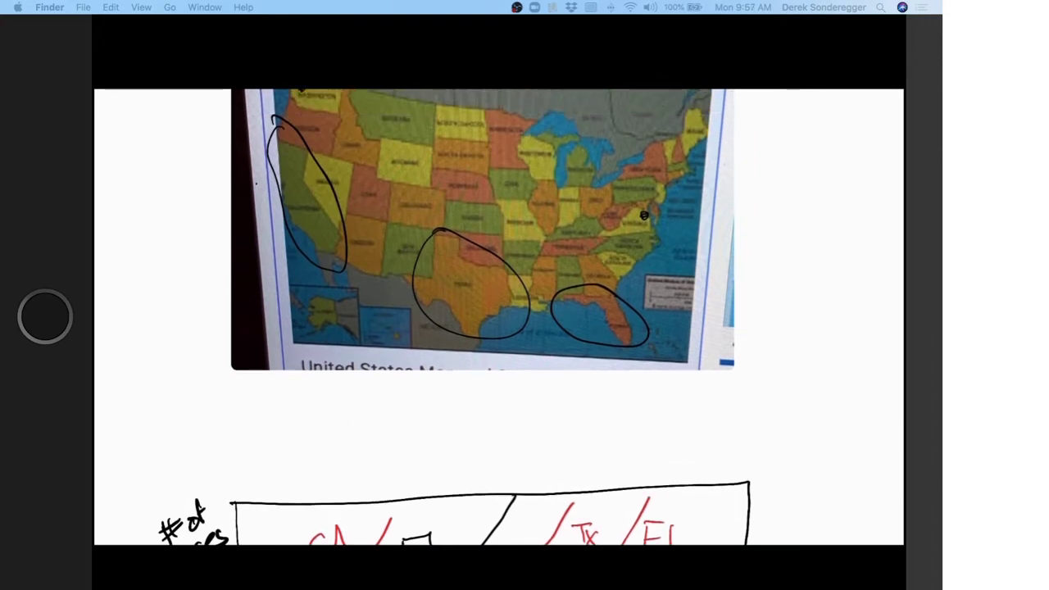
scroll(498, 317, down, 3)
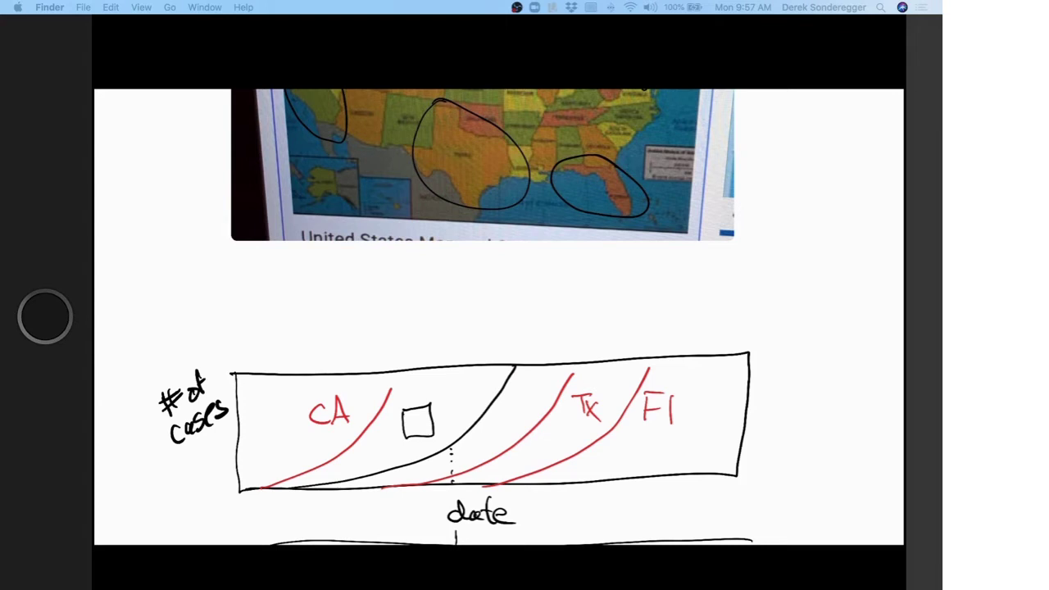
scroll(498, 317, up, 5)
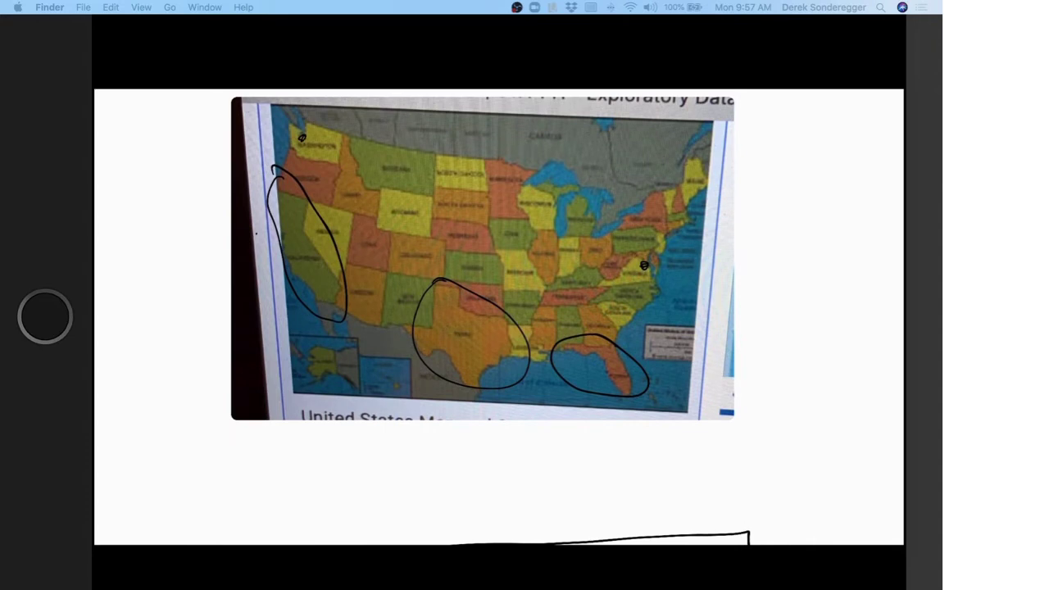
scroll(498, 317, down, 6)
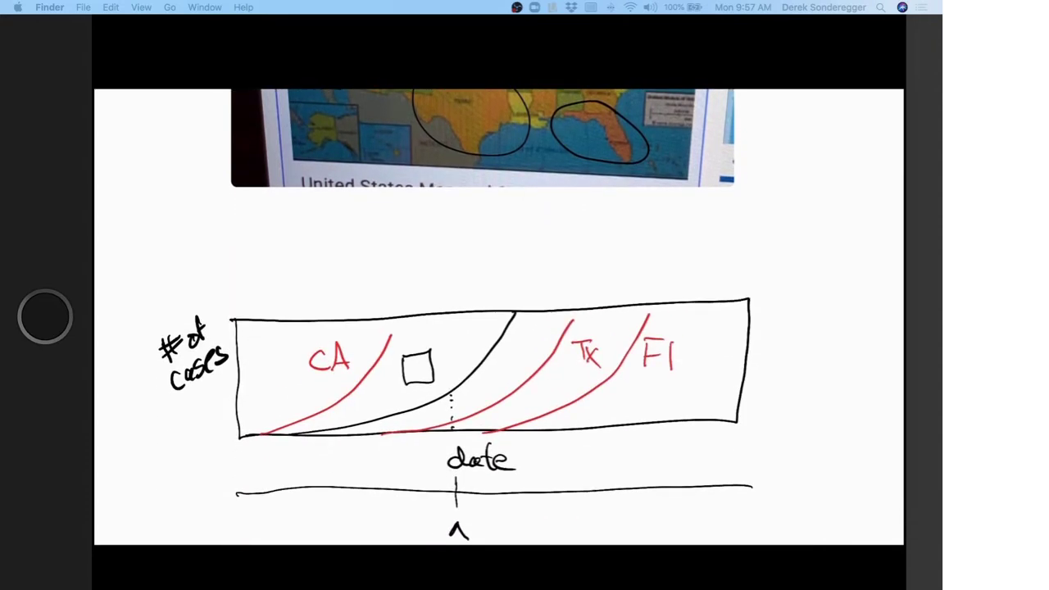
scroll(498, 317, down, 2)
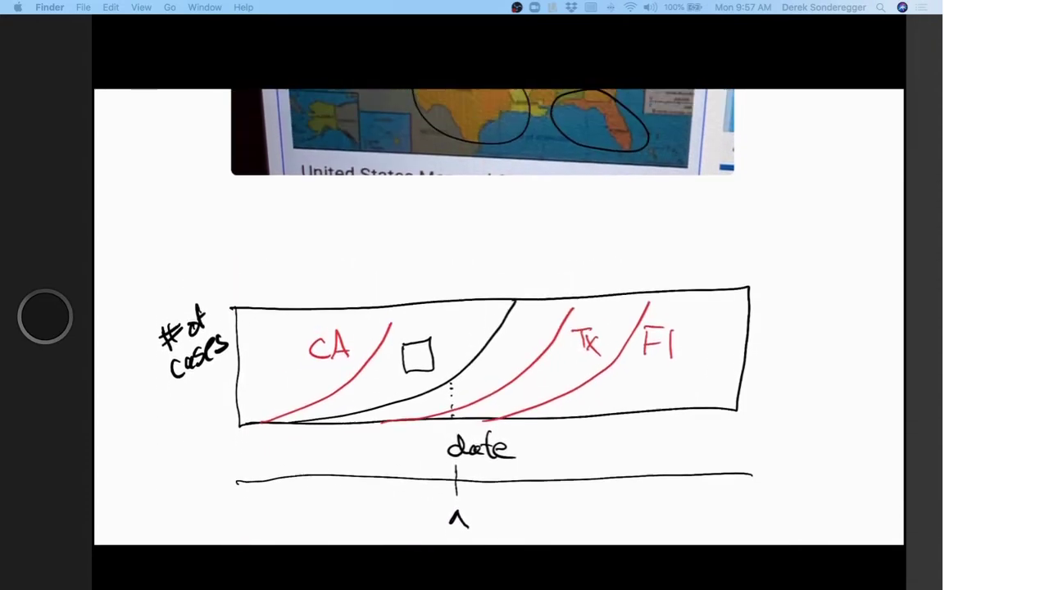
scroll(498, 317, up, 5)
scroll(498, 317, up, 1)
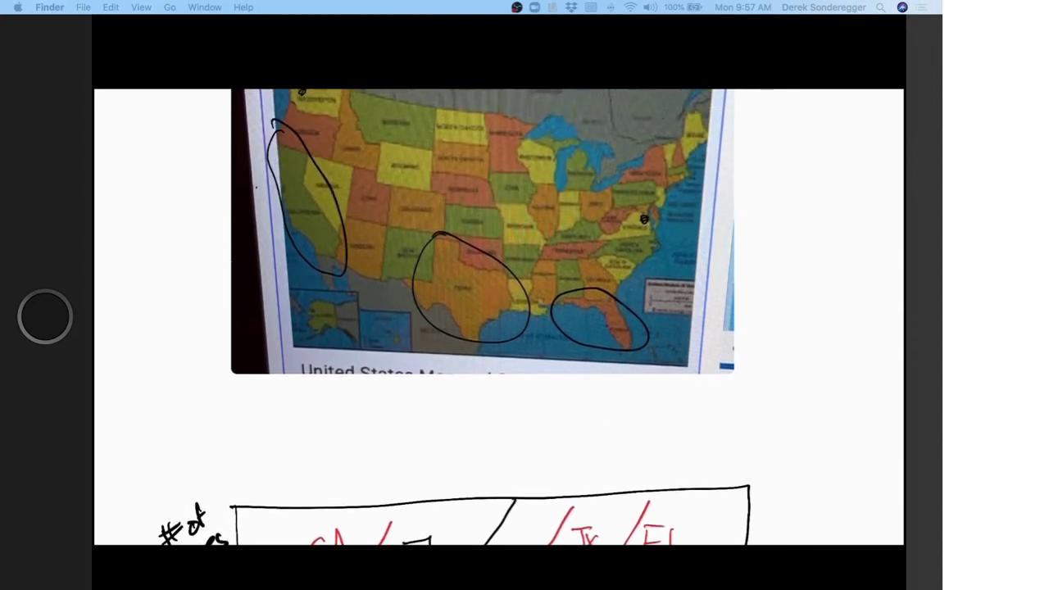
scroll(498, 317, down, 4)
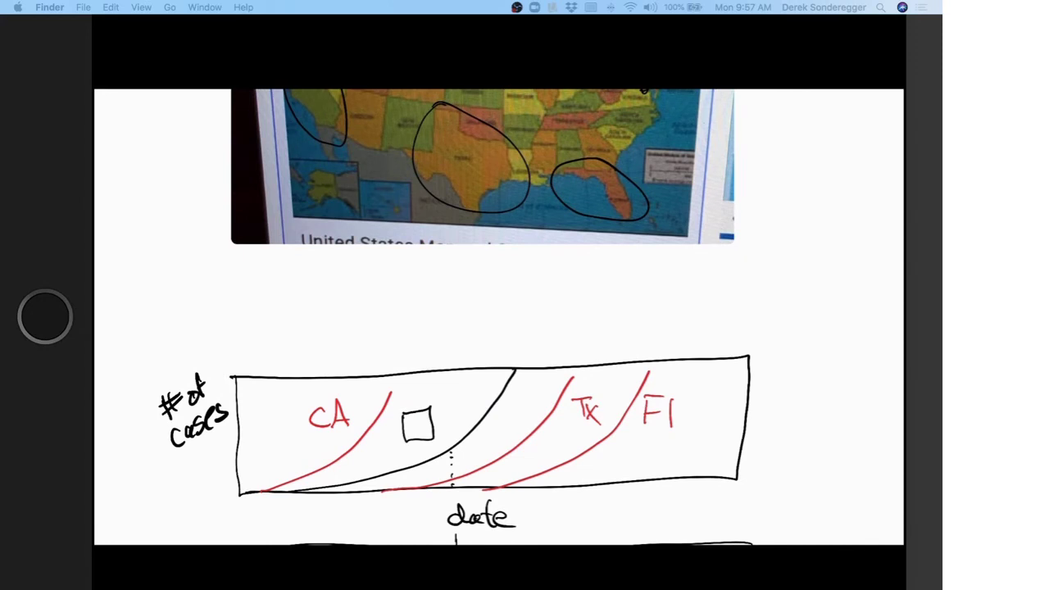
scroll(498, 317, up, 3)
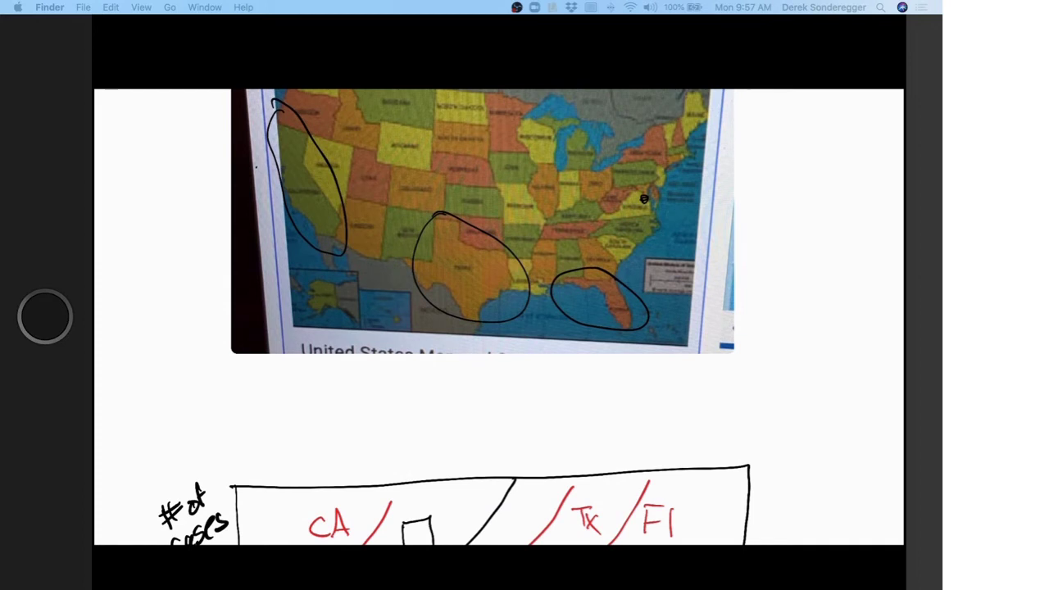
scroll(498, 317, up, 3)
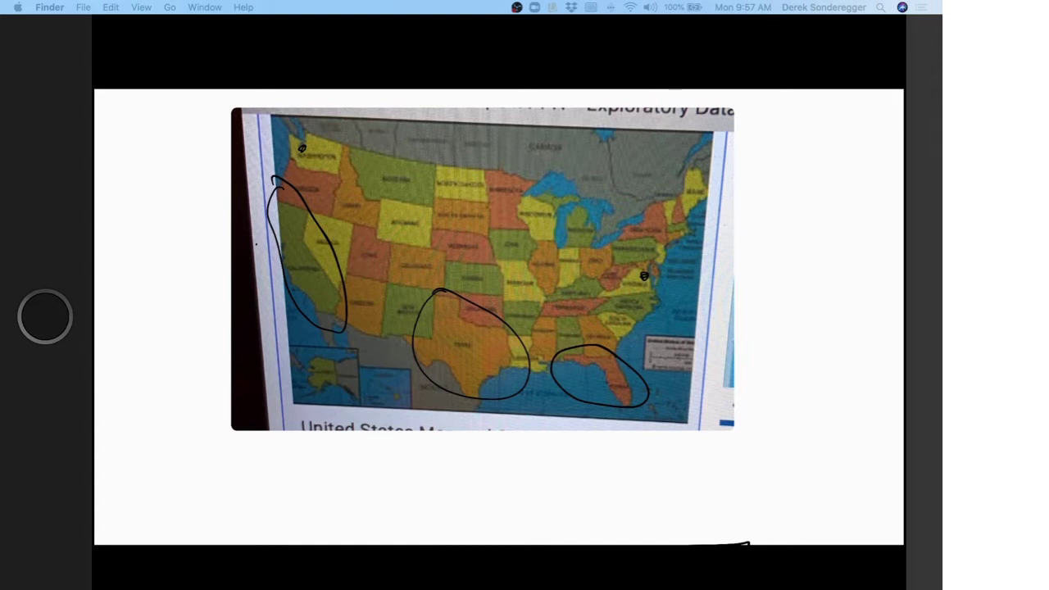
Add handwritten checkboxes beside the US map for "cases" and "cases per 100,000", and mark the "cases" box with an X.
mouse_move(113, 135)
mouse_down()
mouse_move(111, 158)
mouse_move(129, 157)
mouse_move(117, 132)
mouse_move(106, 134)
mouse_move(150, 153)
mouse_move(205, 144)
mouse_move(198, 150)
mouse_up()
mouse_move(108, 209)
mouse_down()
mouse_move(107, 232)
mouse_move(129, 208)
mouse_move(106, 210)
mouse_move(147, 234)
mouse_move(198, 229)
mouse_up()
drag(132, 253, 153, 265)
drag(157, 263, 167, 245)
mouse_move(139, 284)
mouse_down()
mouse_move(139, 305)
mouse_move(162, 285)
mouse_move(171, 310)
mouse_up()
drag(181, 285, 211, 286)
mouse_move(131, 126)
mouse_down()
mouse_move(115, 155)
mouse_move(131, 160)
mouse_up()
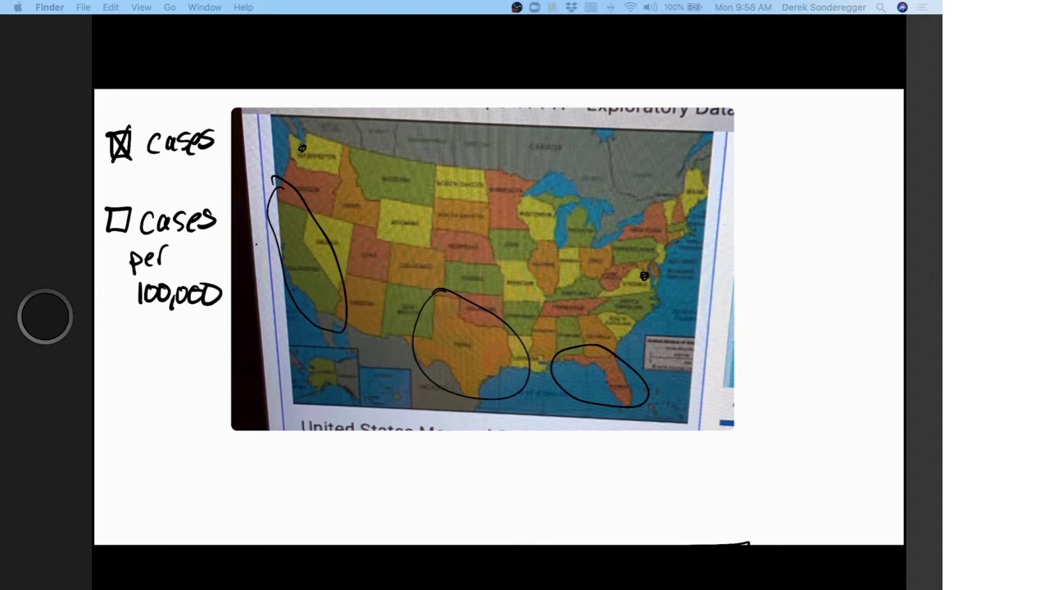
Review the US map with its checkboxes together with the case-count chart and date slider below it.
scroll(499, 316, down, 2)
scroll(499, 316, up, 2)
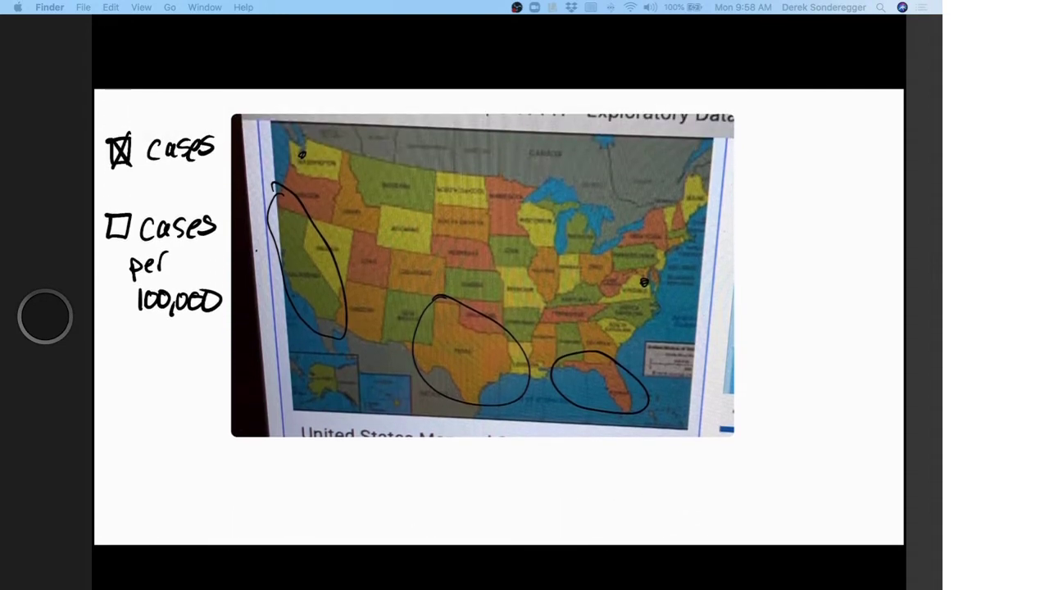
scroll(499, 316, down, 3)
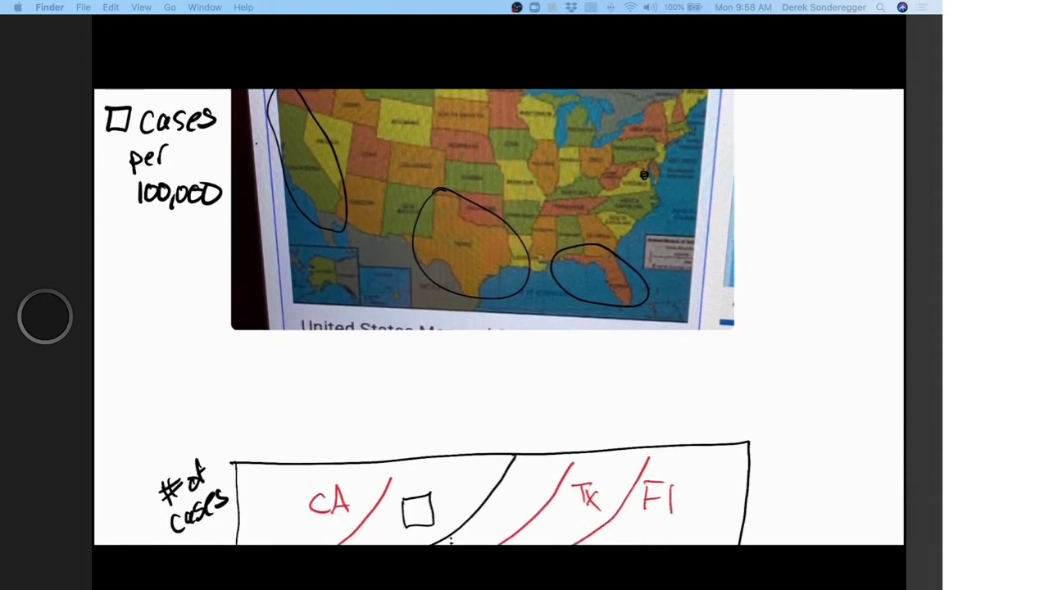
scroll(499, 317, down, 7)
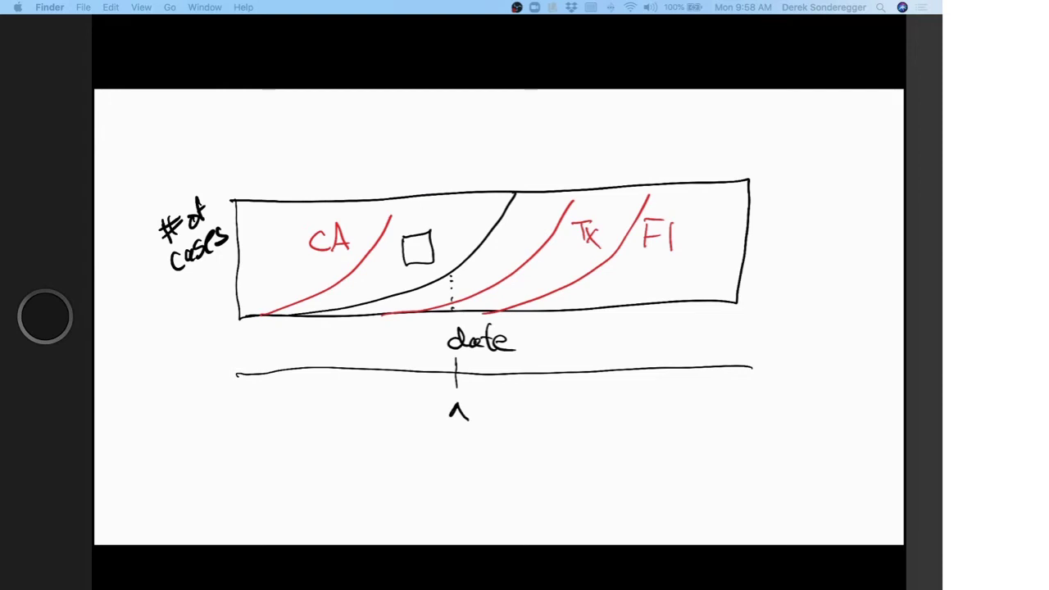
scroll(498, 316, up, 10)
scroll(498, 316, up, 2)
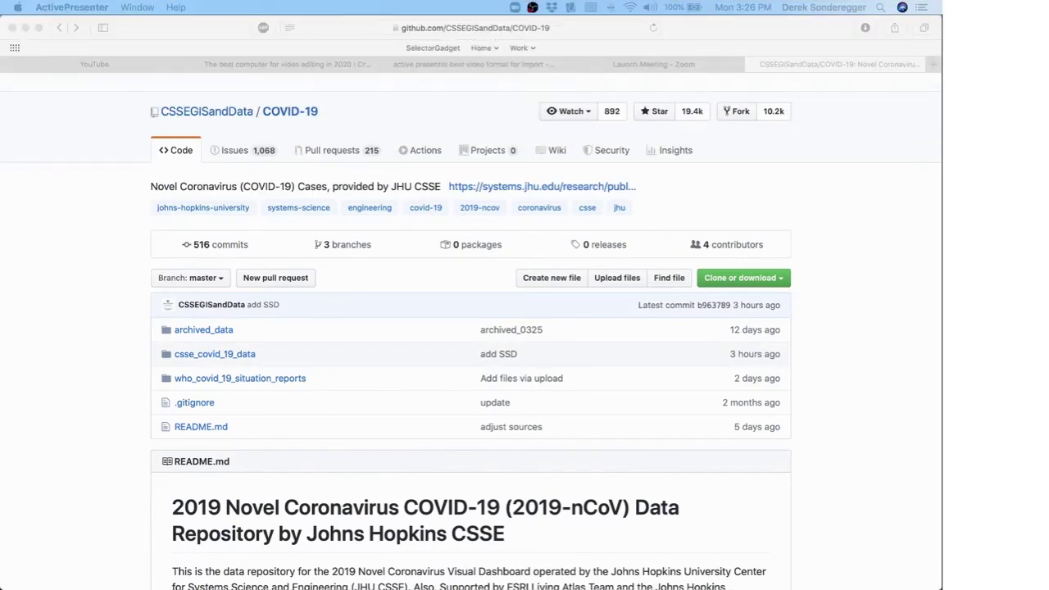
Examine the file list and README of the CSSEGISandData/COVID-19 repository on GitHub.
scroll(112, 516, down, 5)
scroll(111, 514, down, 3)
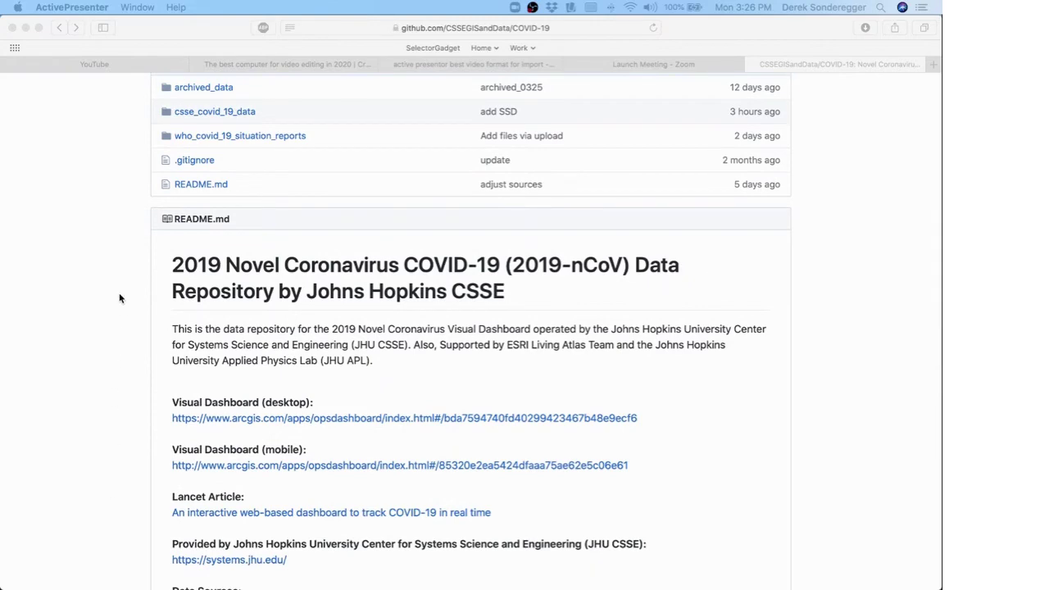
scroll(113, 288, up, 1)
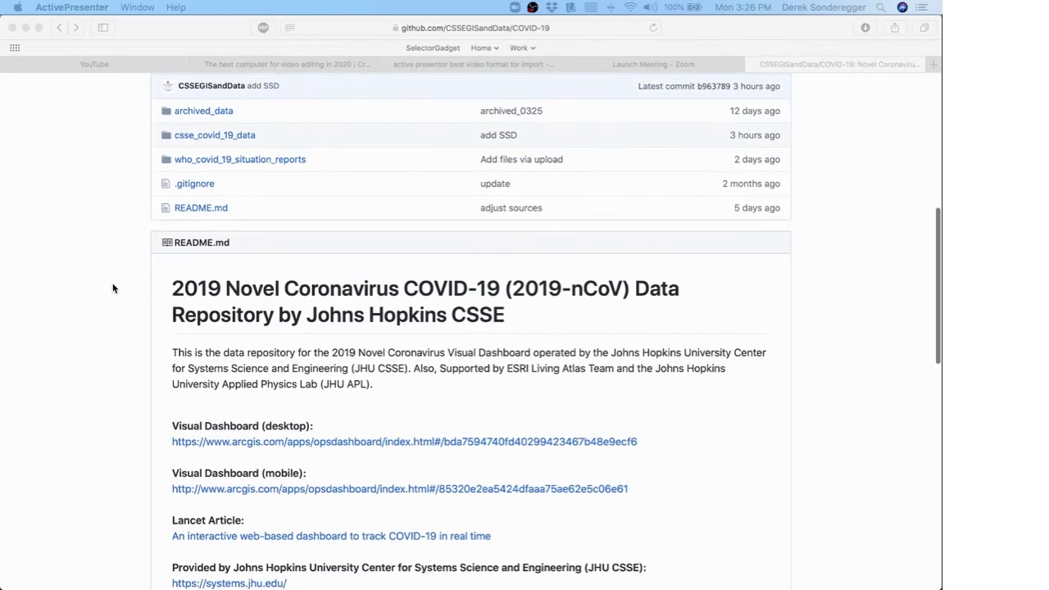
scroll(113, 288, down, 1)
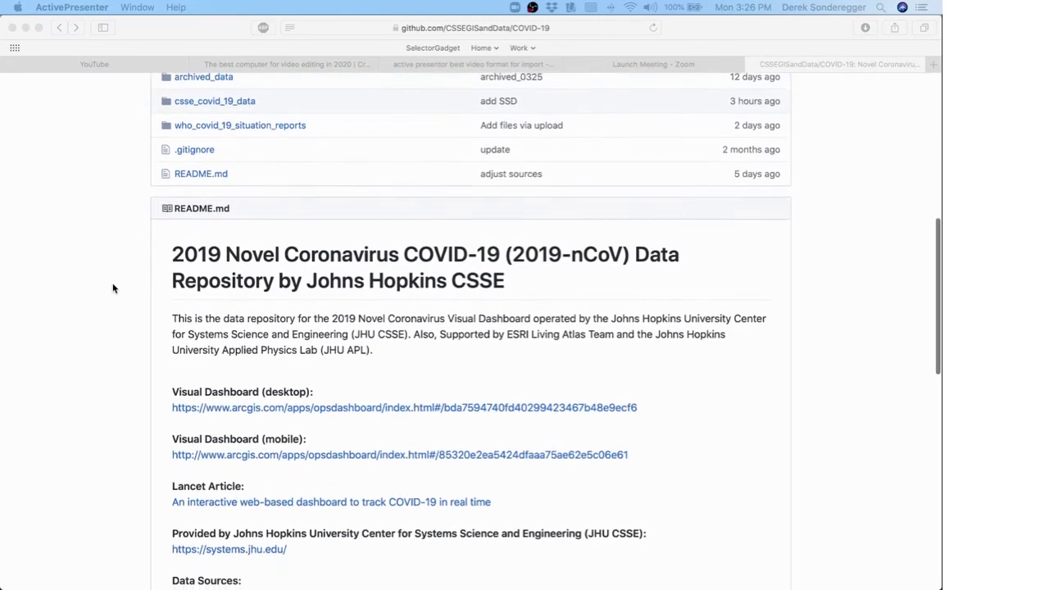
scroll(113, 288, down, 2)
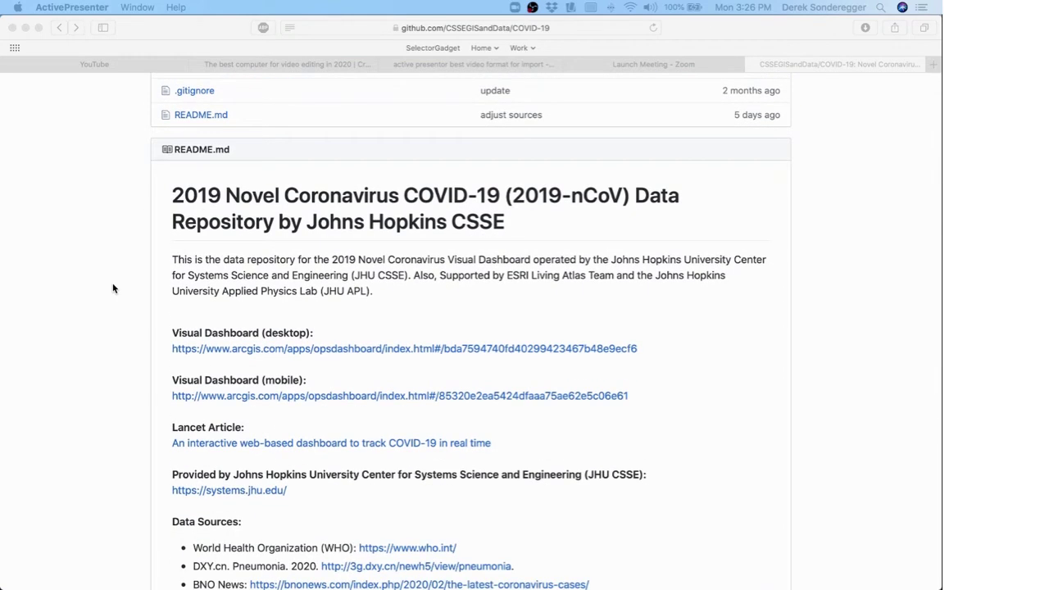
scroll(113, 287, up, 8)
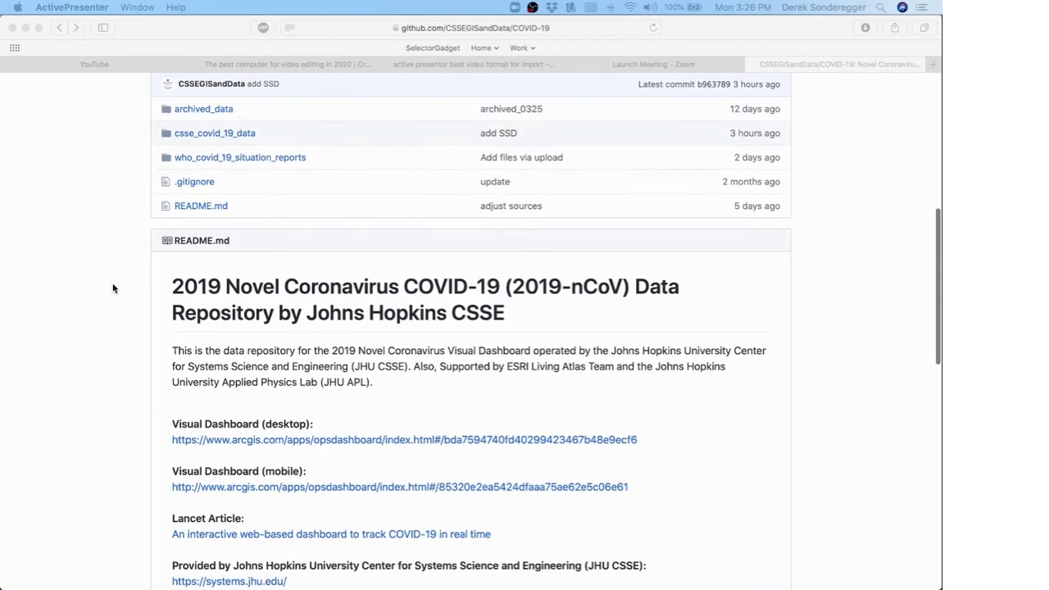
scroll(113, 287, up, 1)
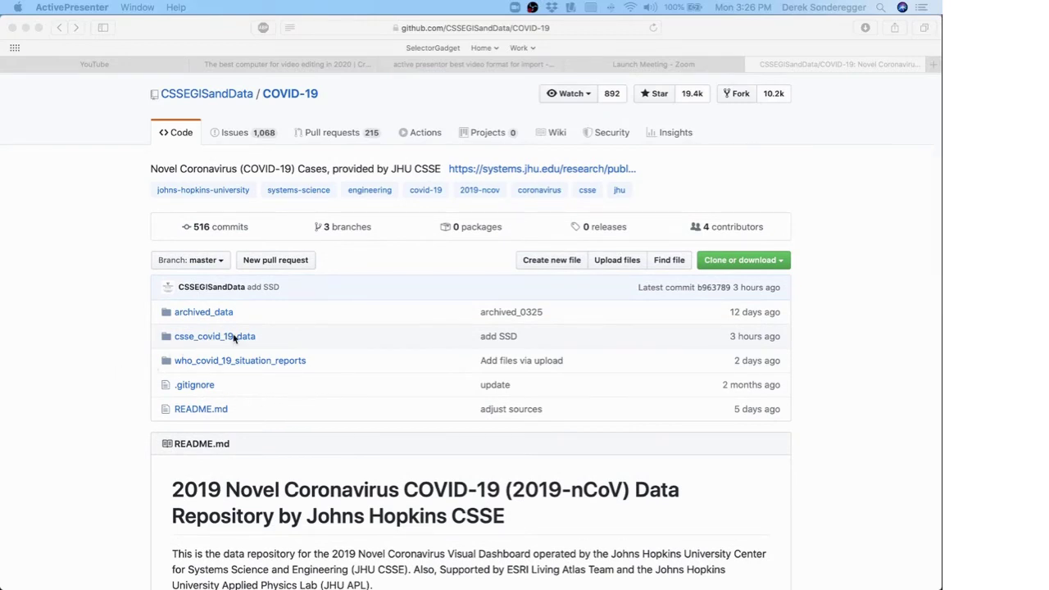
Open time_series_covid19_confirmed_US.csv from the csse_covid_19_time_series folder inside csse_covid_19_data.
click(269, 338)
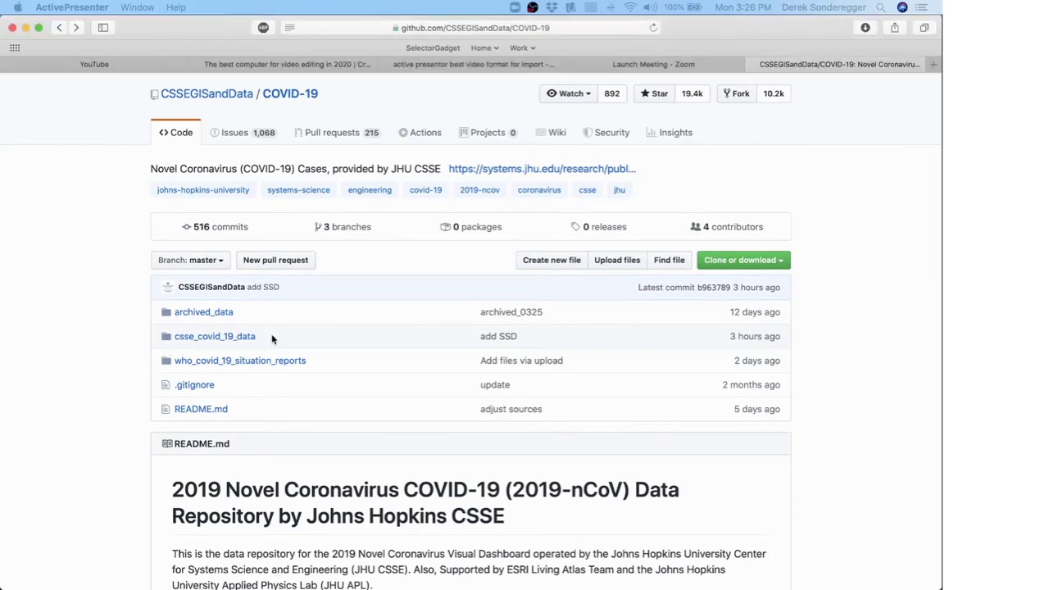
click(231, 337)
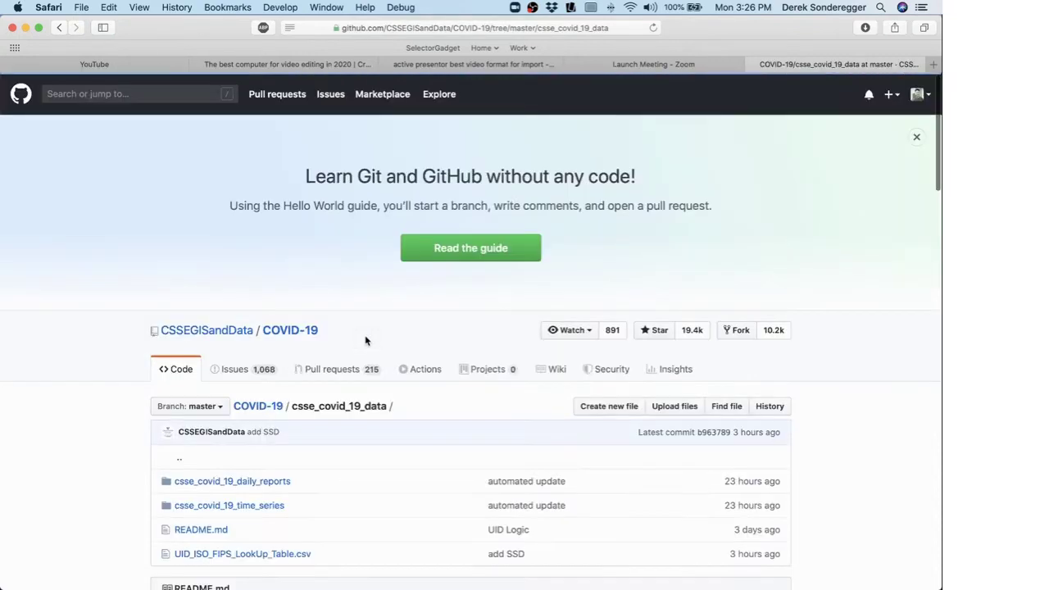
scroll(59, 494, down, 5)
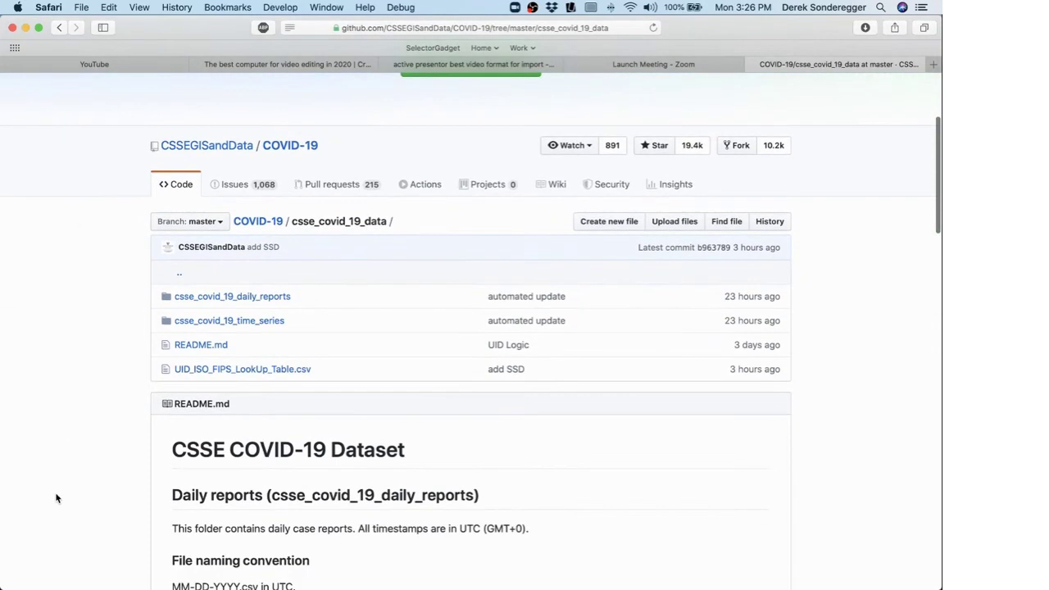
scroll(57, 497, down, 3)
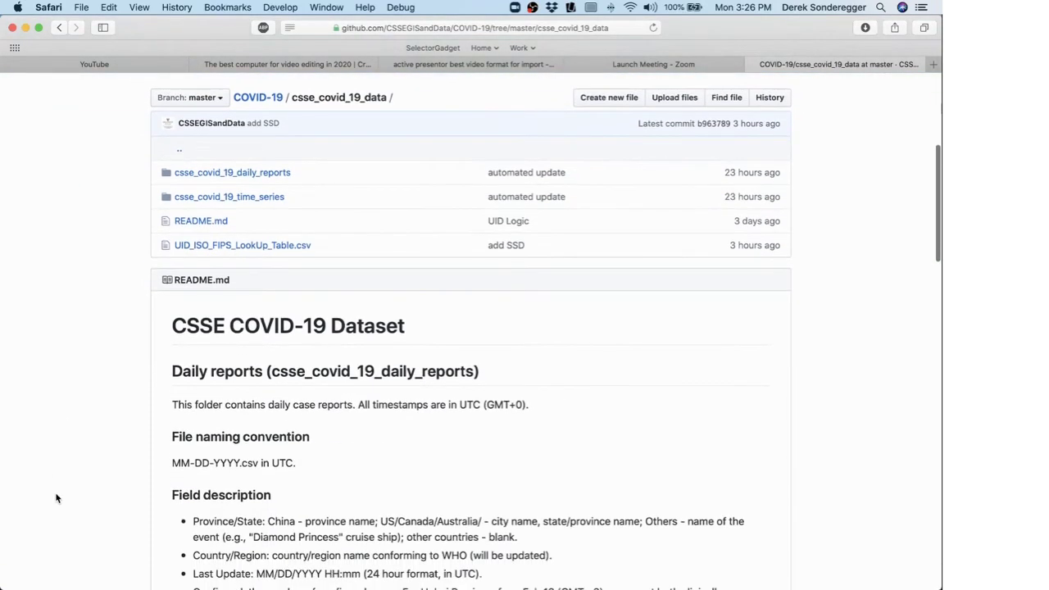
click(228, 197)
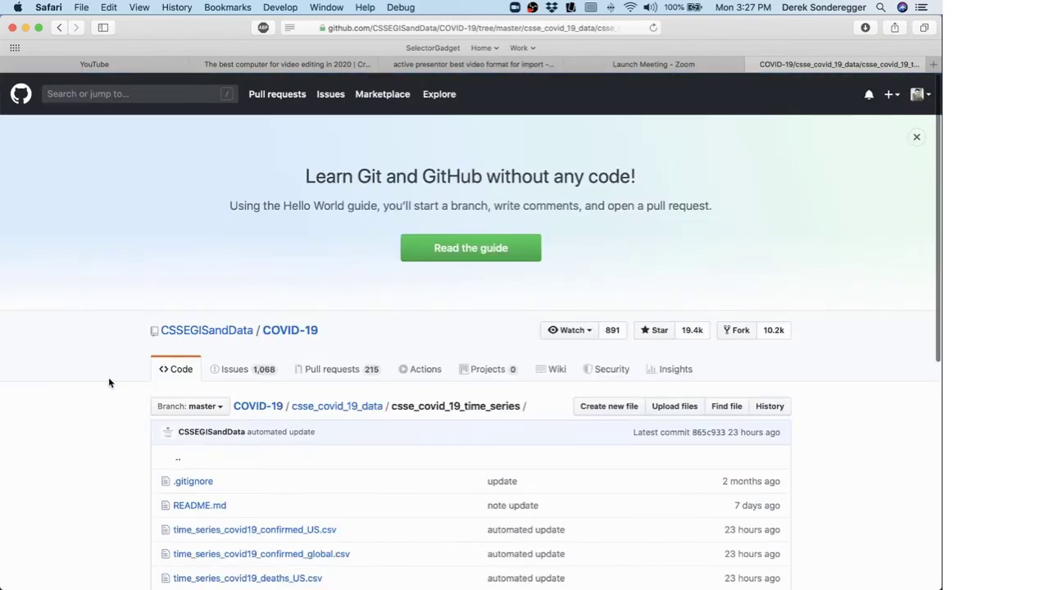
scroll(109, 383, down, 5)
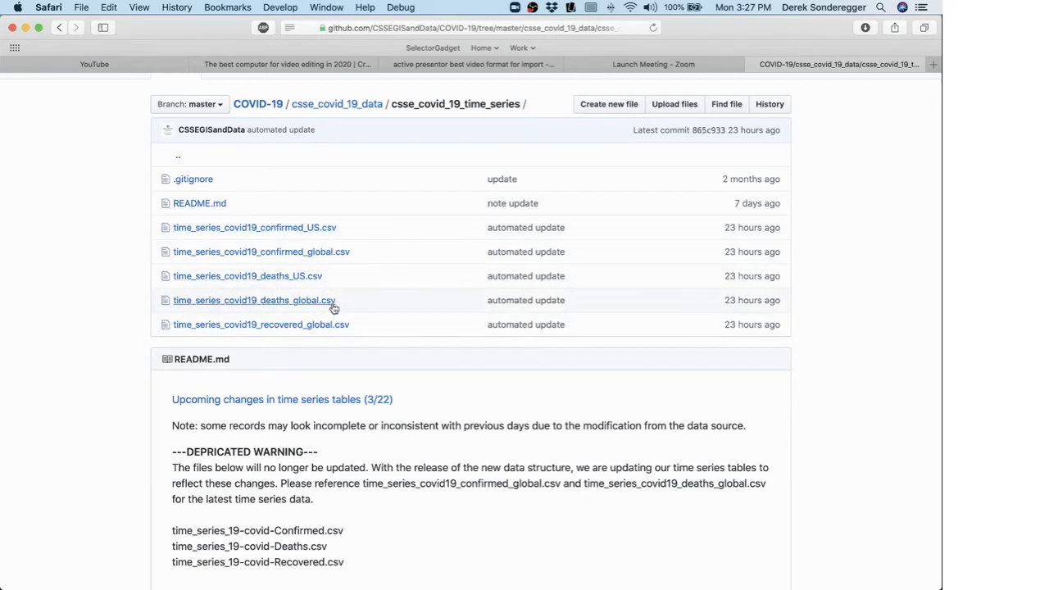
click(279, 230)
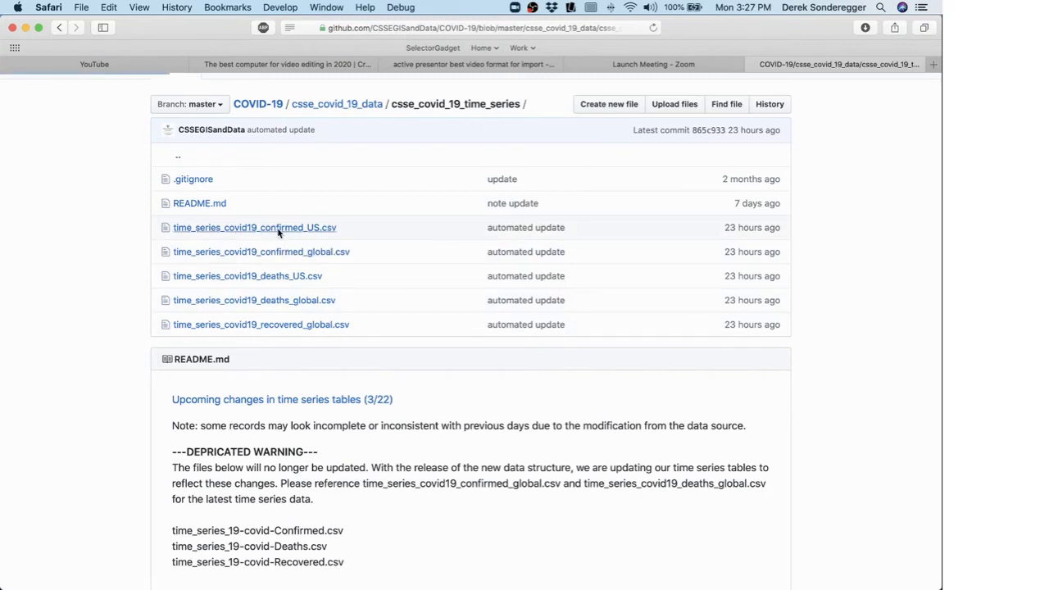
Examine the county rows and date columns of the US confirmed-cases file, highlighting the Autauga and Baldwin, Alabama entries.
scroll(118, 430, down, 5)
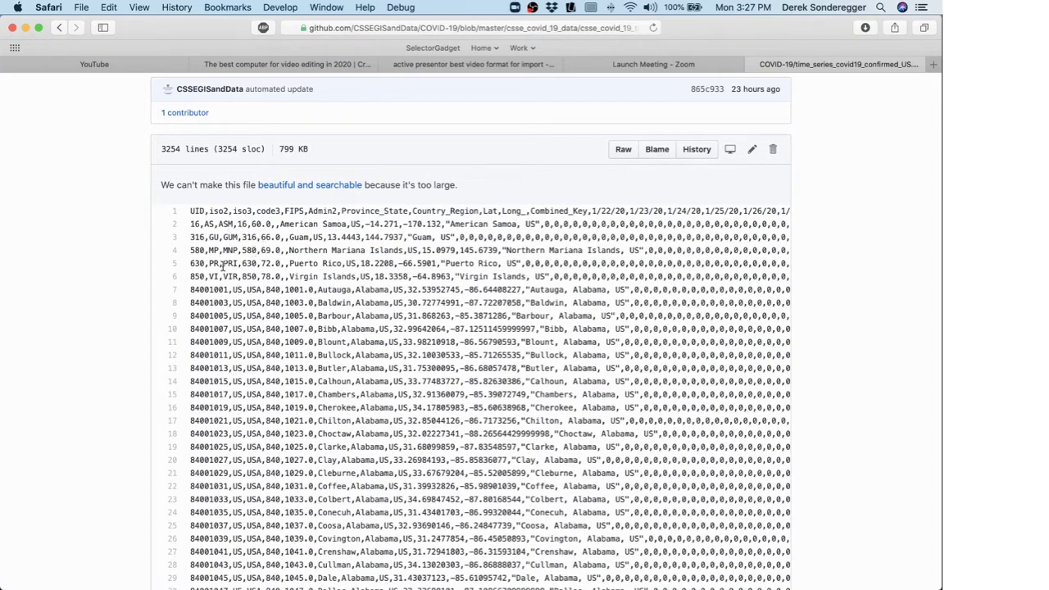
drag(318, 289, 384, 290)
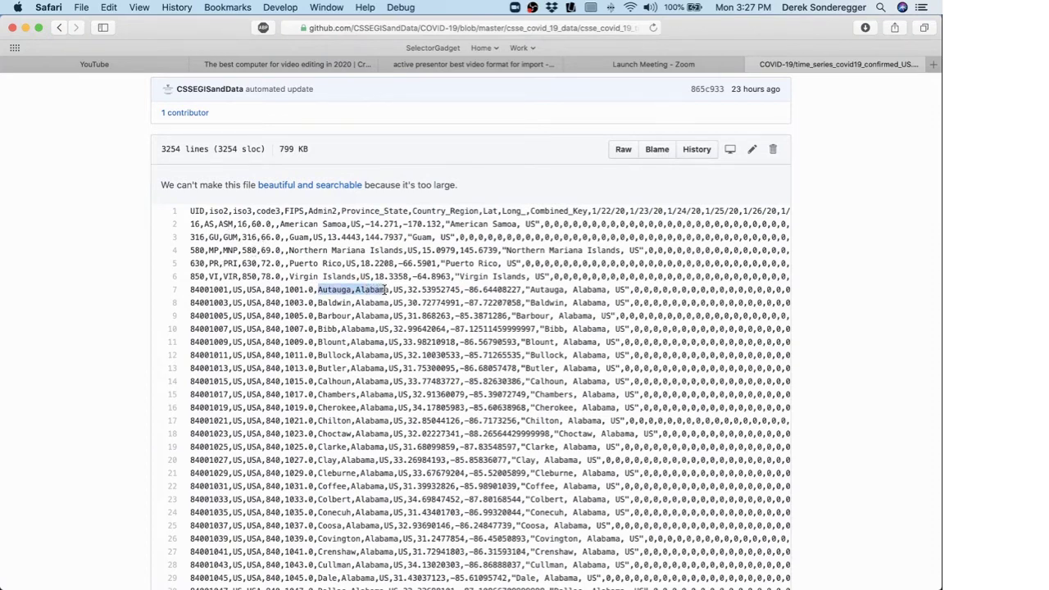
drag(319, 303, 388, 303)
scroll(340, 394, down, 5)
scroll(339, 394, down, 2)
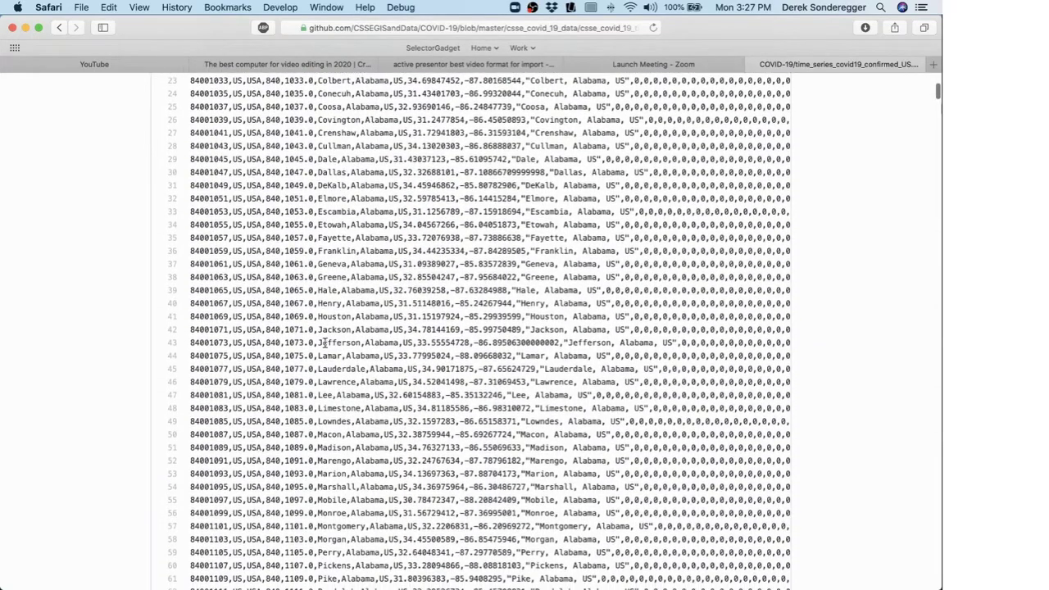
scroll(341, 302, up, 6)
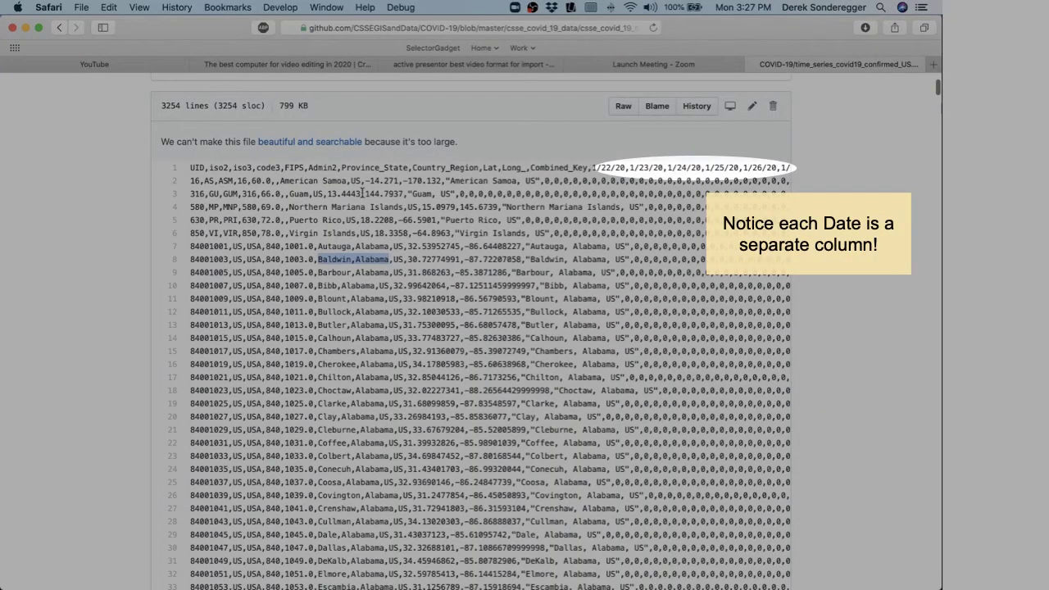
scroll(379, 250, up, 1)
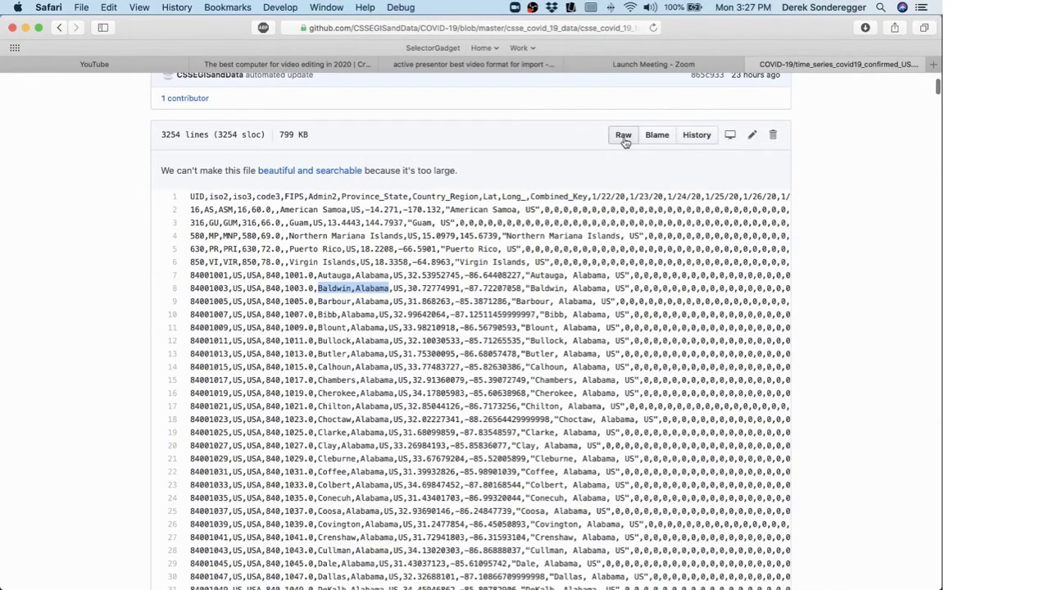
Display the raw version of the US confirmed-cases file and start saving the page to disk.
click(624, 137)
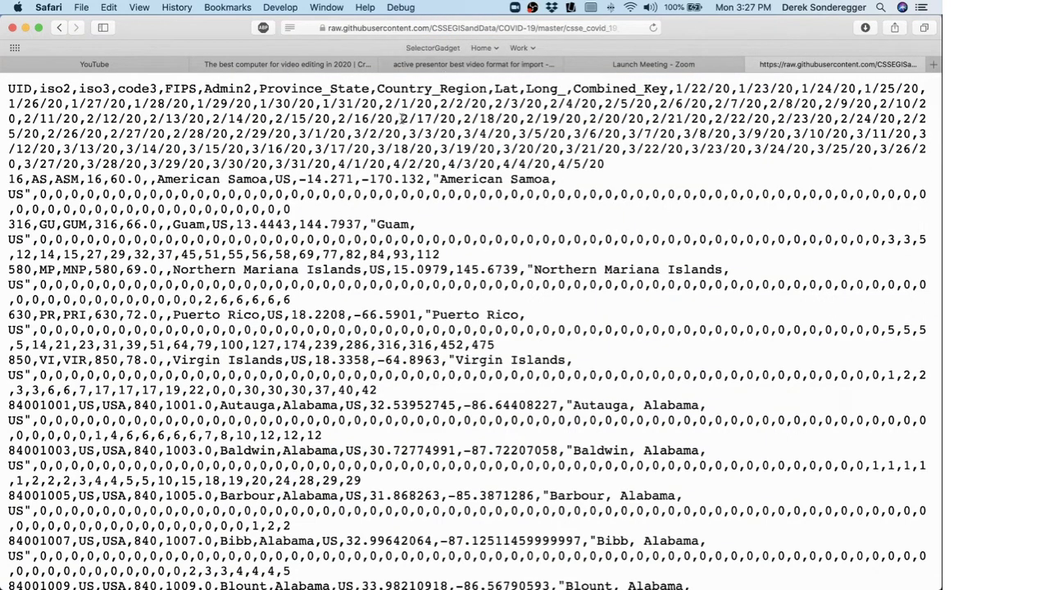
click(79, 6)
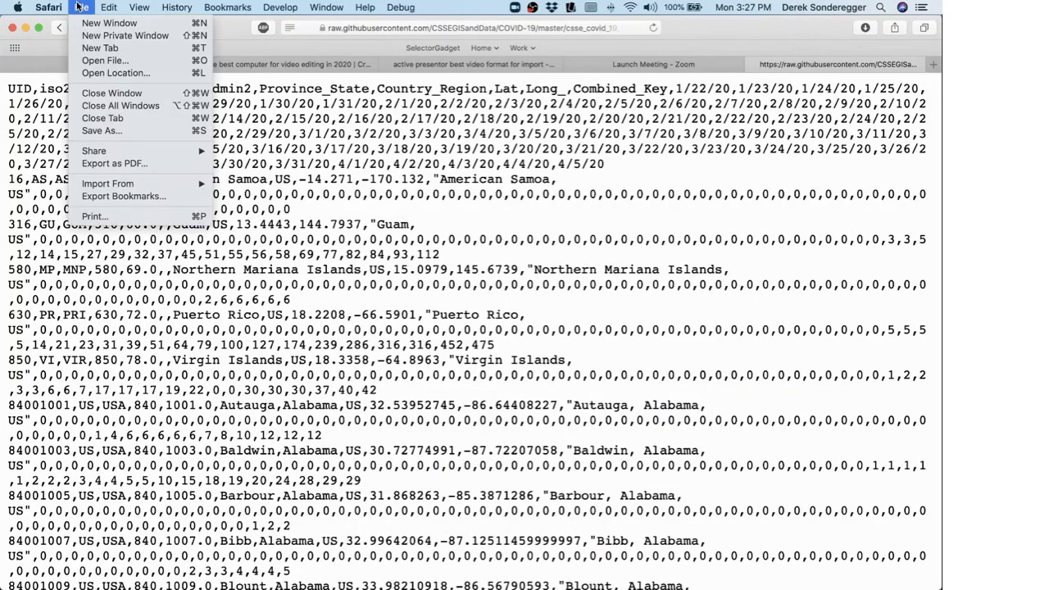
click(114, 132)
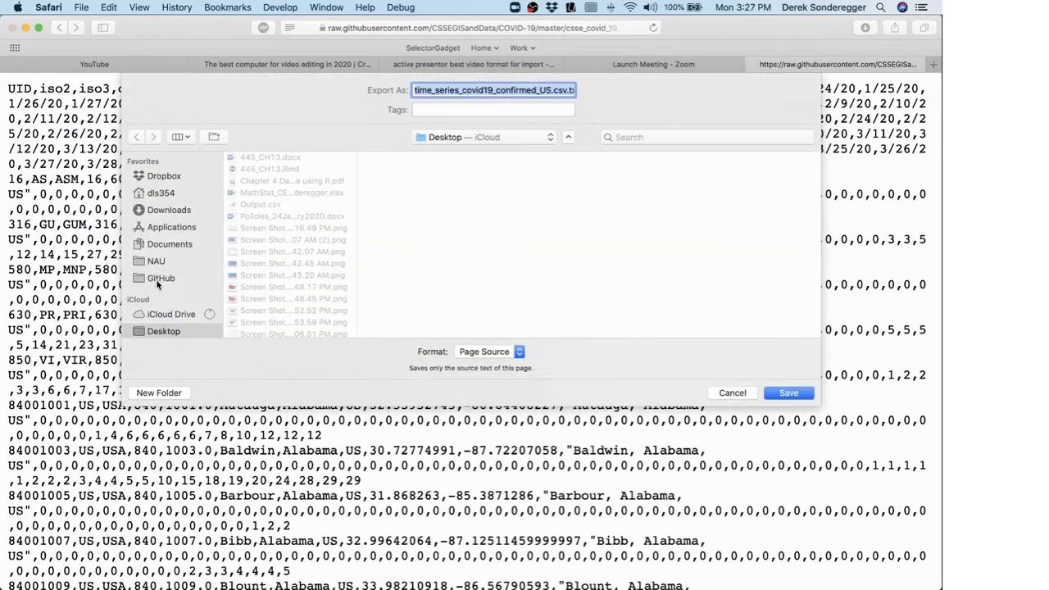
Choose the data-raw folder inside GitHub's 141 folder as the save location.
click(158, 278)
scroll(272, 293, down, 2)
scroll(254, 201, up, 2)
click(253, 166)
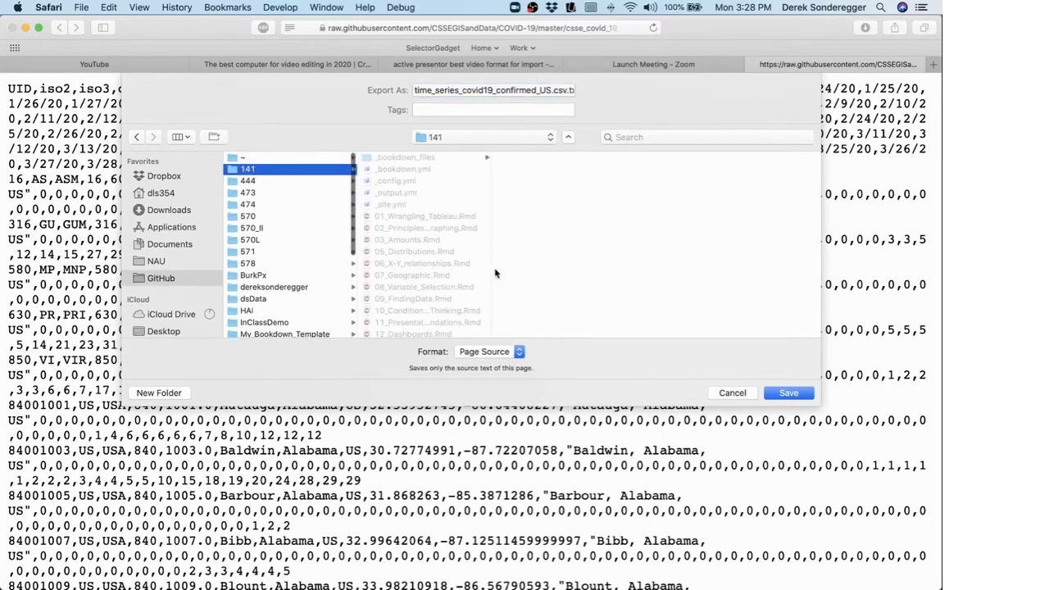
scroll(446, 284, down, 2)
scroll(426, 246, up, 3)
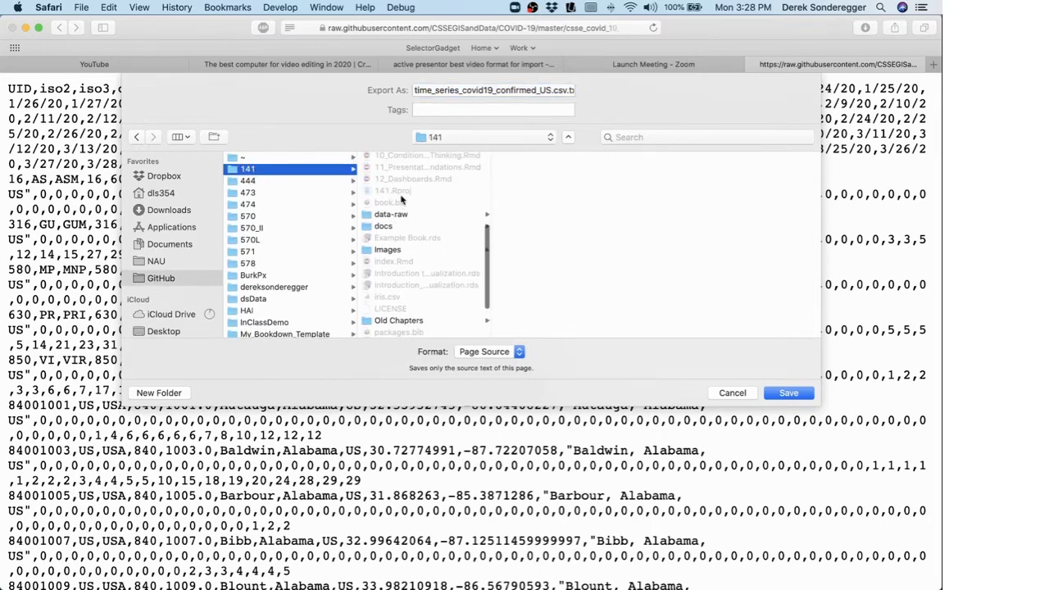
click(402, 214)
scroll(549, 280, down, 5)
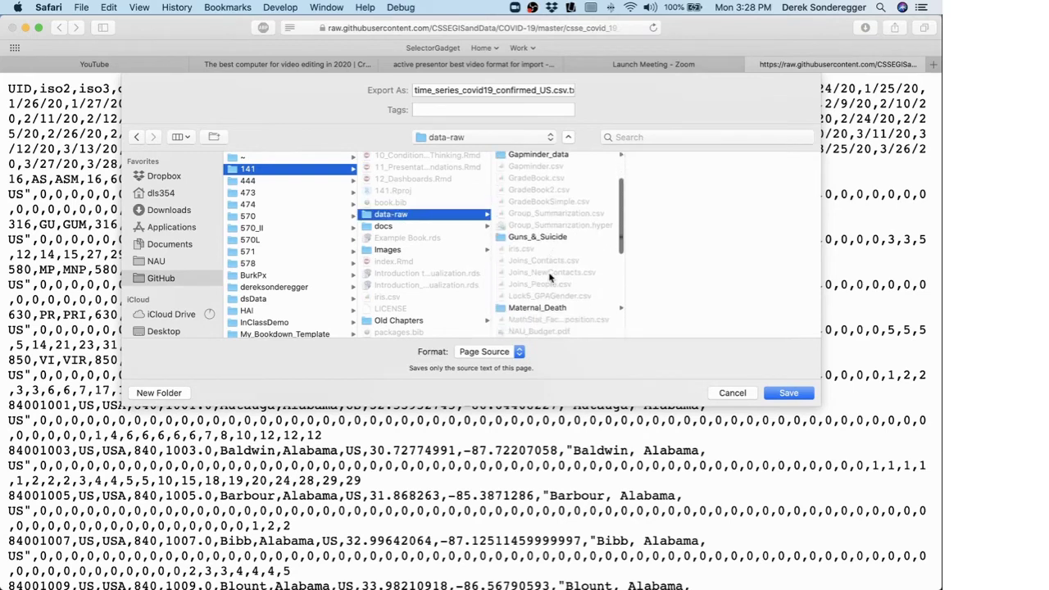
scroll(549, 278, up, 5)
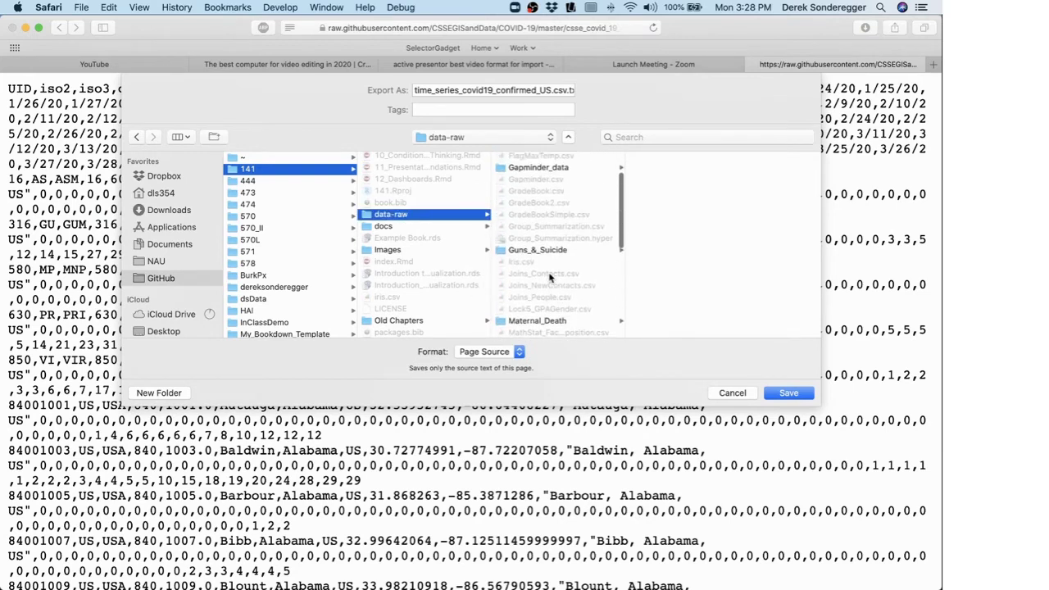
scroll(548, 279, down, 5)
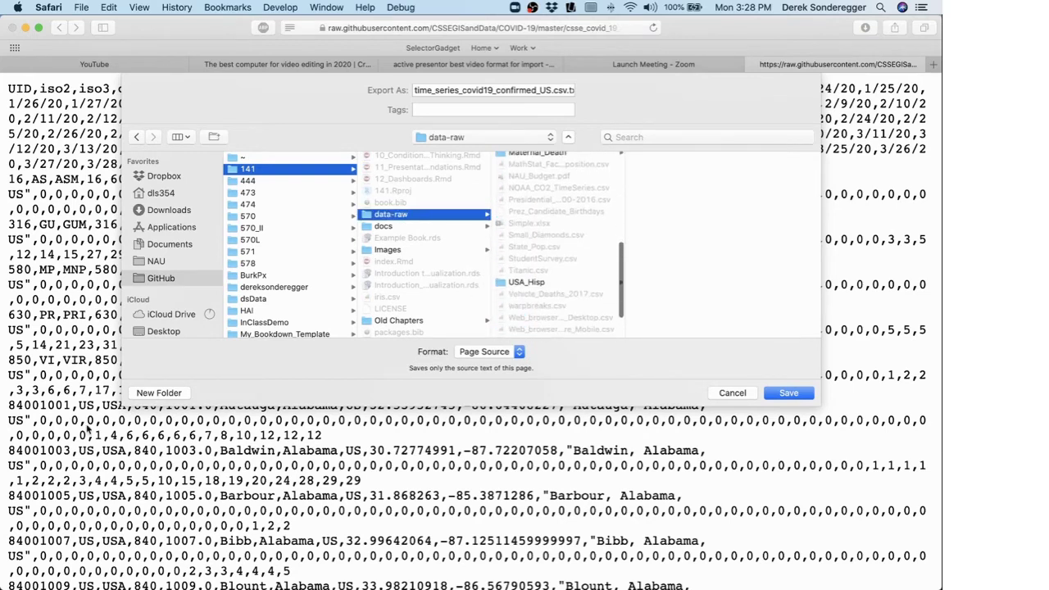
Create a COVID-19 folder inside data-raw and save the US confirmed-cases file there as Page Source.
click(168, 394)
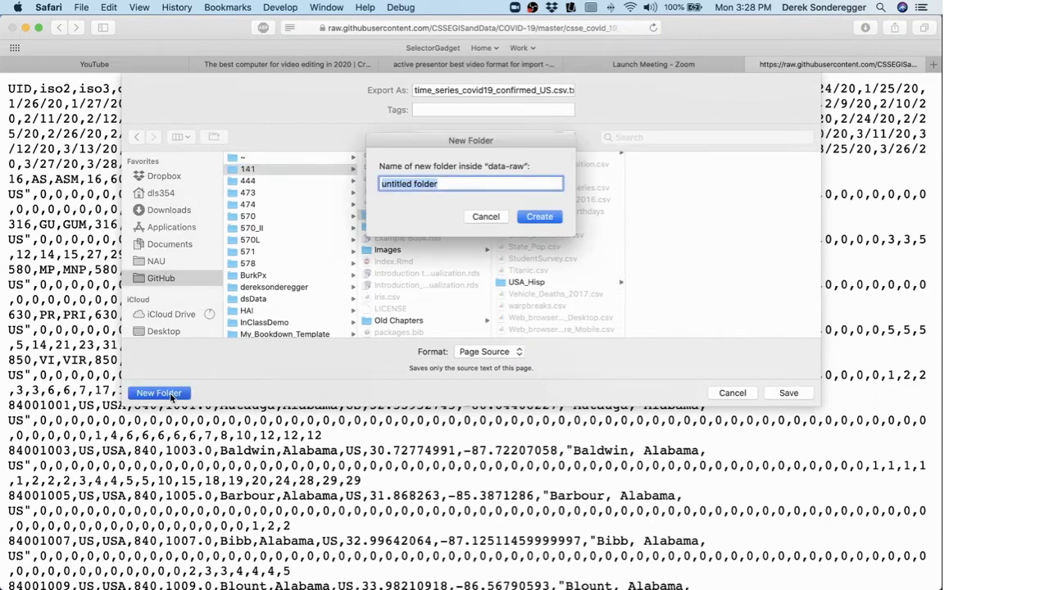
text(COVID-19)
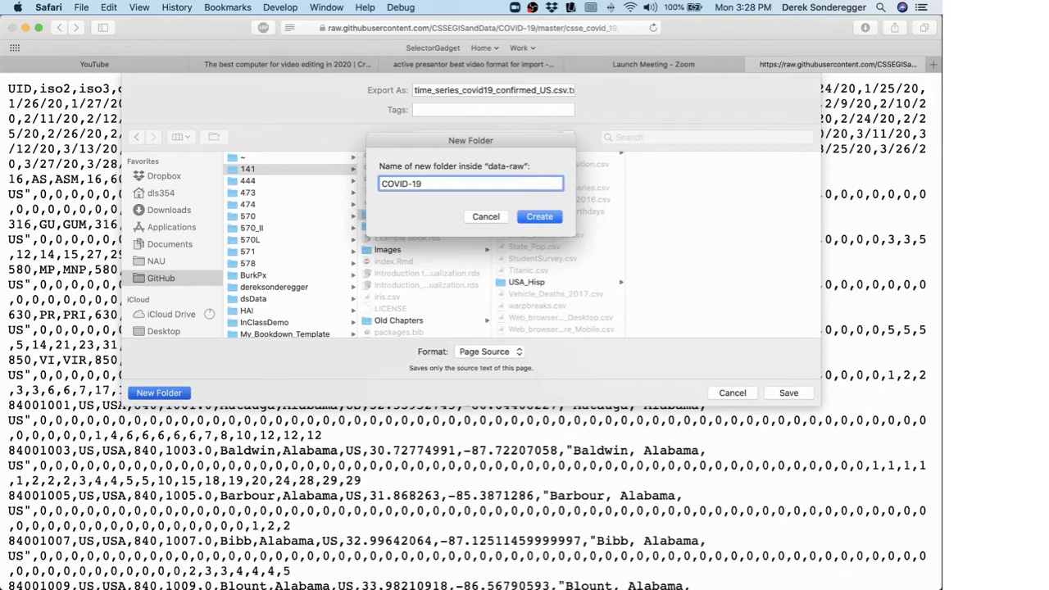
key(Return)
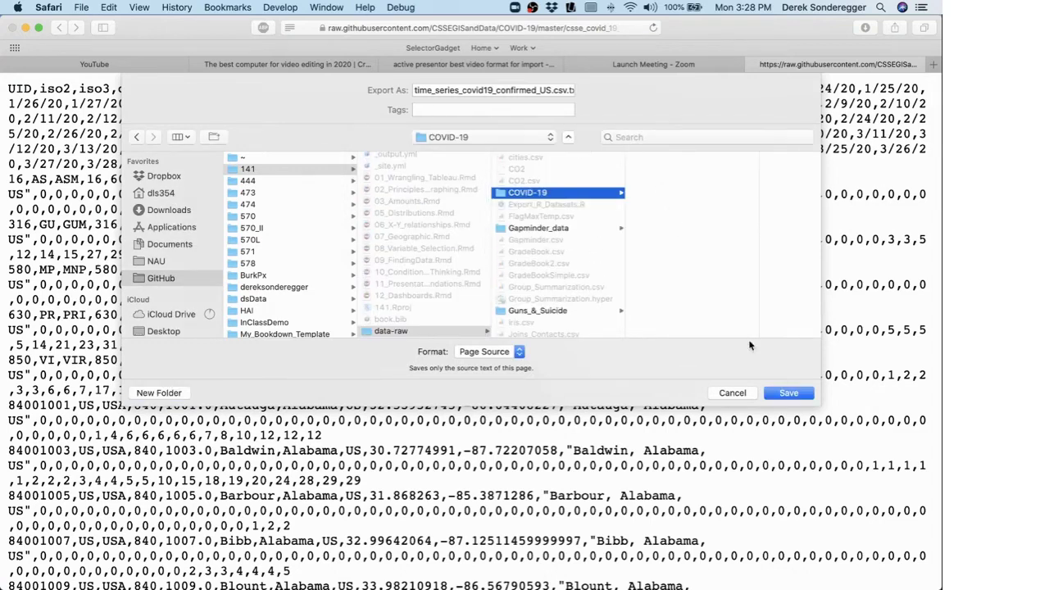
click(788, 394)
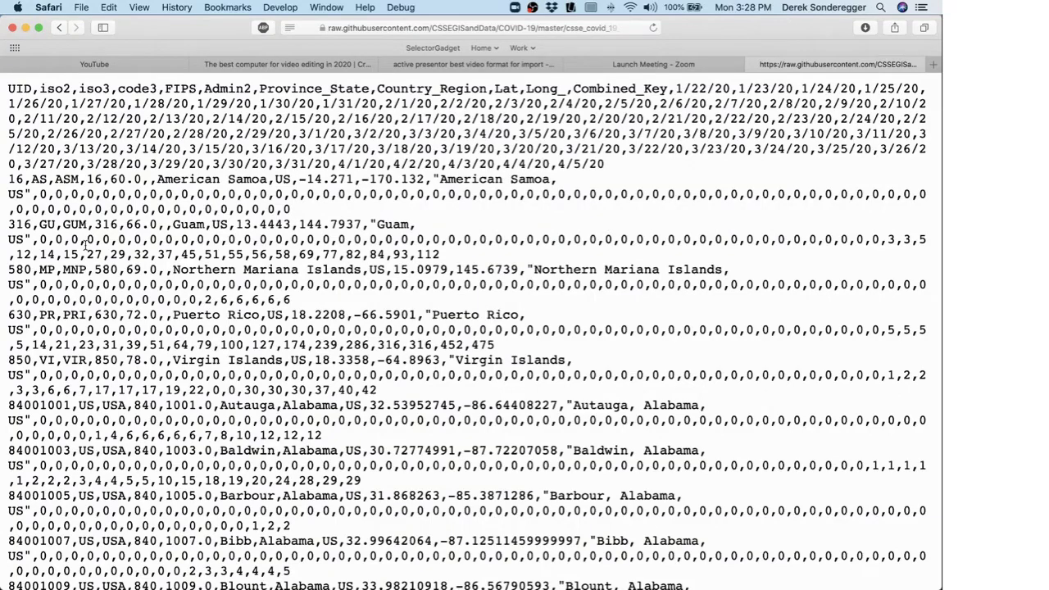
Examine more Alabama county rows in the raw confirmed-cases file, highlighting the Butler, Alabama entry.
scroll(114, 329, down, 10)
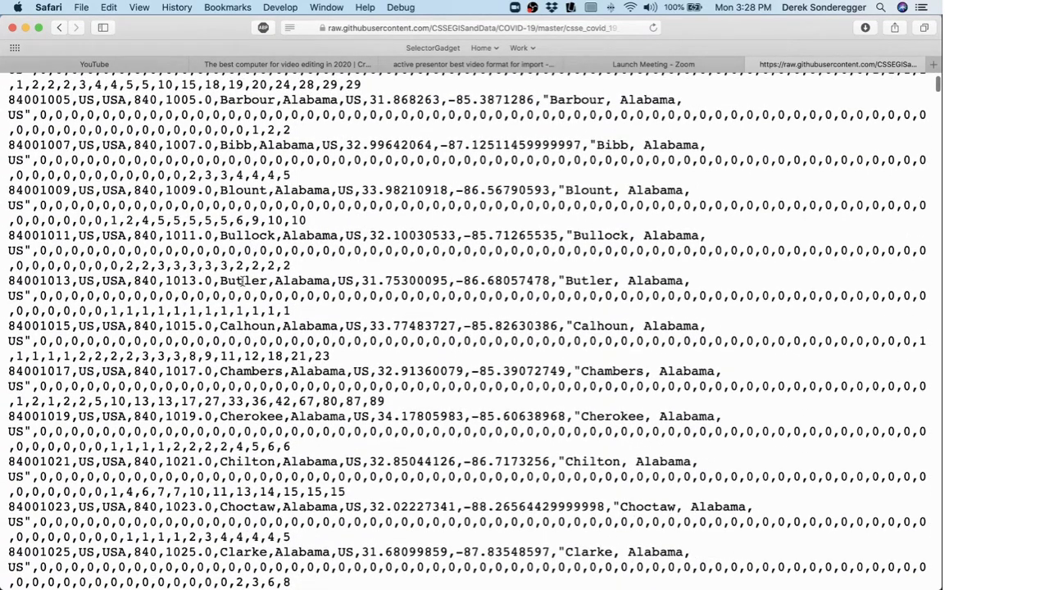
drag(219, 281, 333, 281)
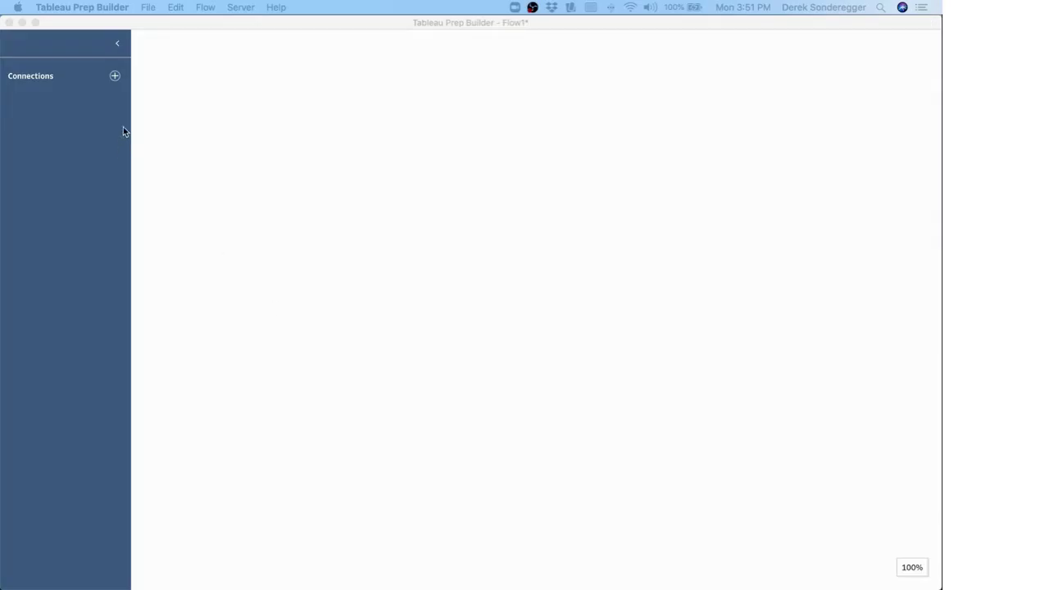
In Tableau Prep Builder, connect to the text file time_series_covid19_confirmed_US.csv.txt in the COVID-19 folder.
click(115, 77)
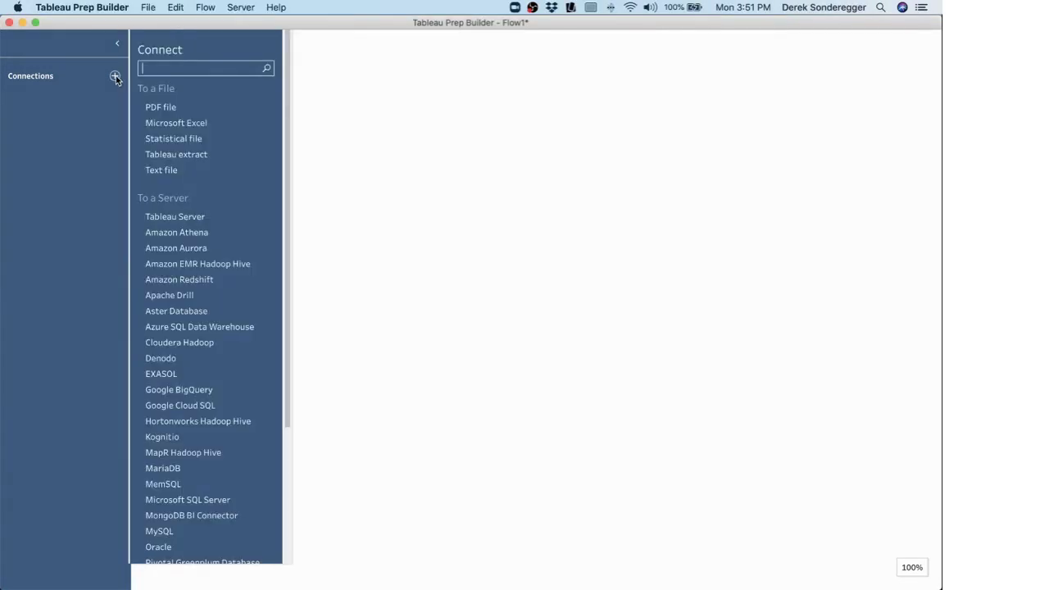
click(182, 177)
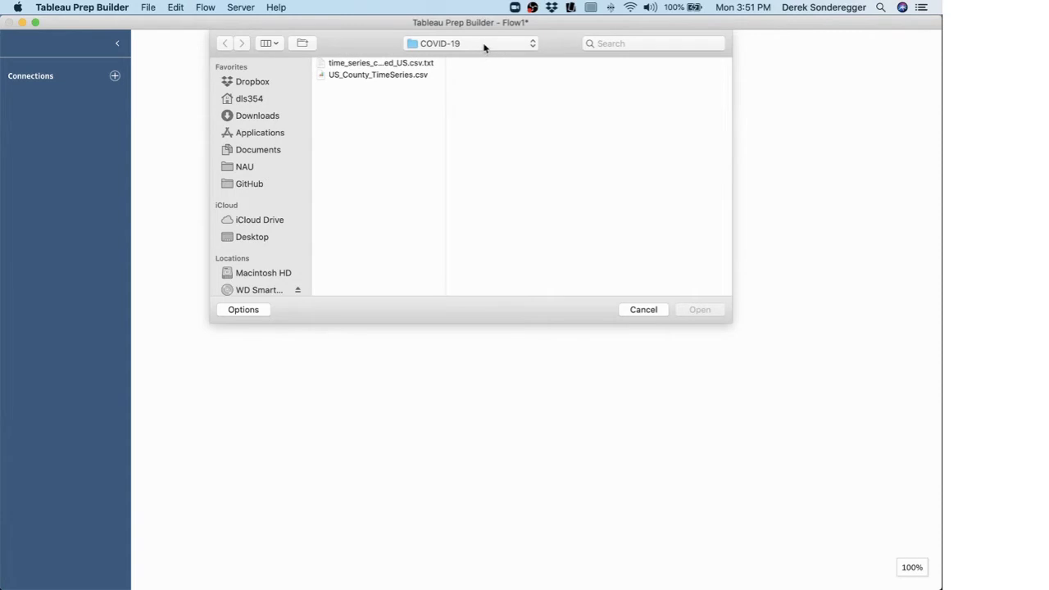
click(367, 68)
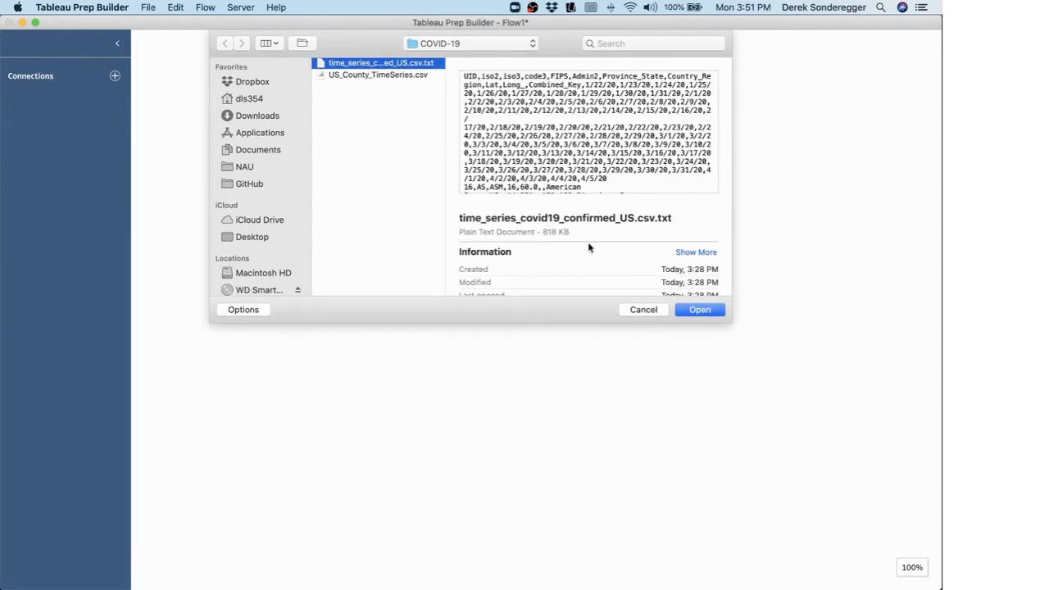
click(700, 310)
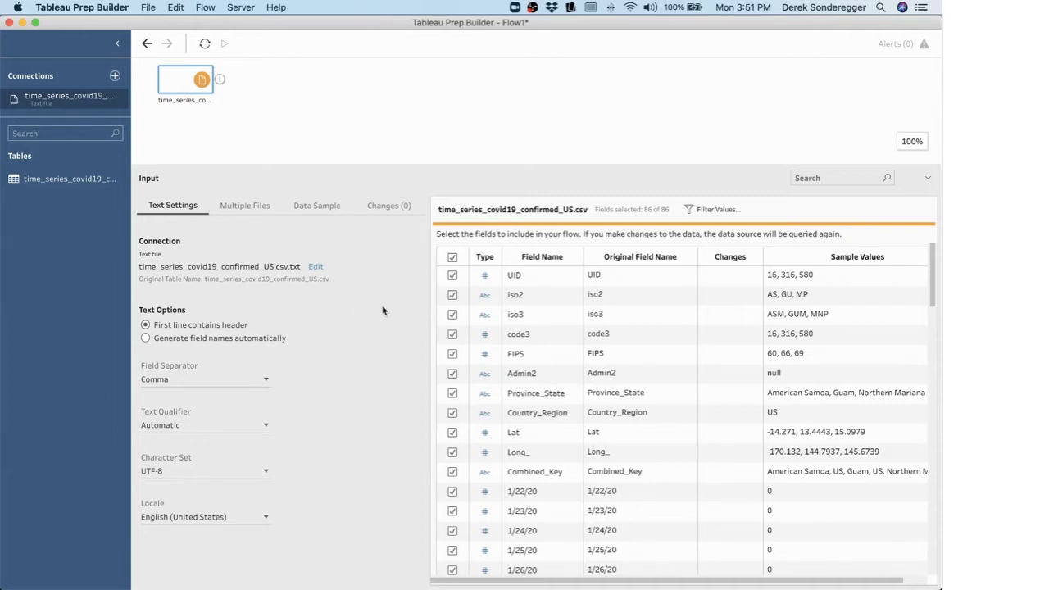
Examine the imported file's field list, covering the identifier, location and daily date columns with their sample values.
scroll(650, 381, down, 2)
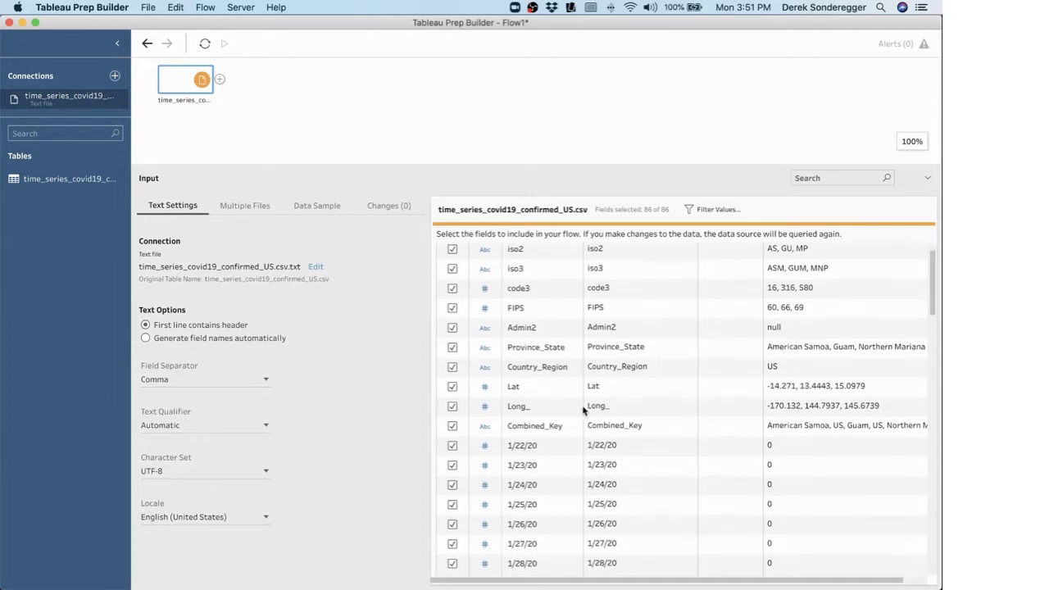
scroll(553, 263, up, 2)
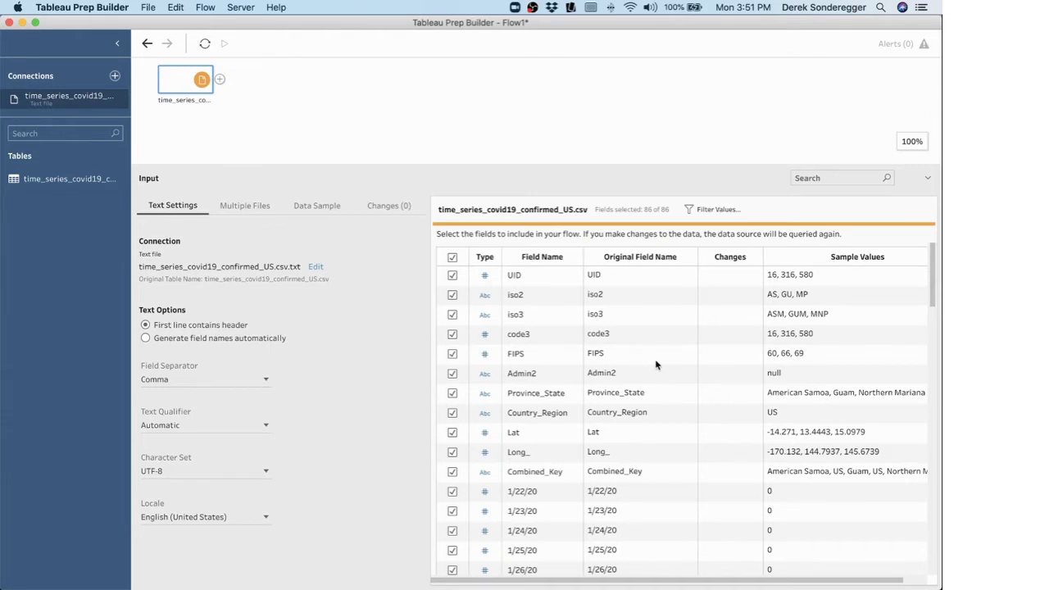
scroll(656, 360, down, 2)
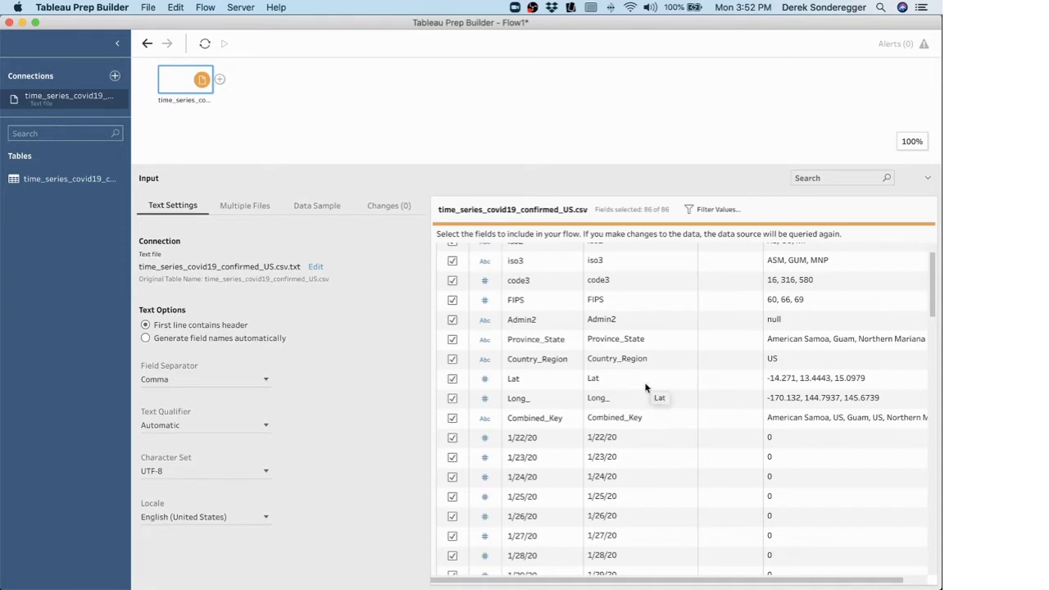
scroll(658, 443, down, 3)
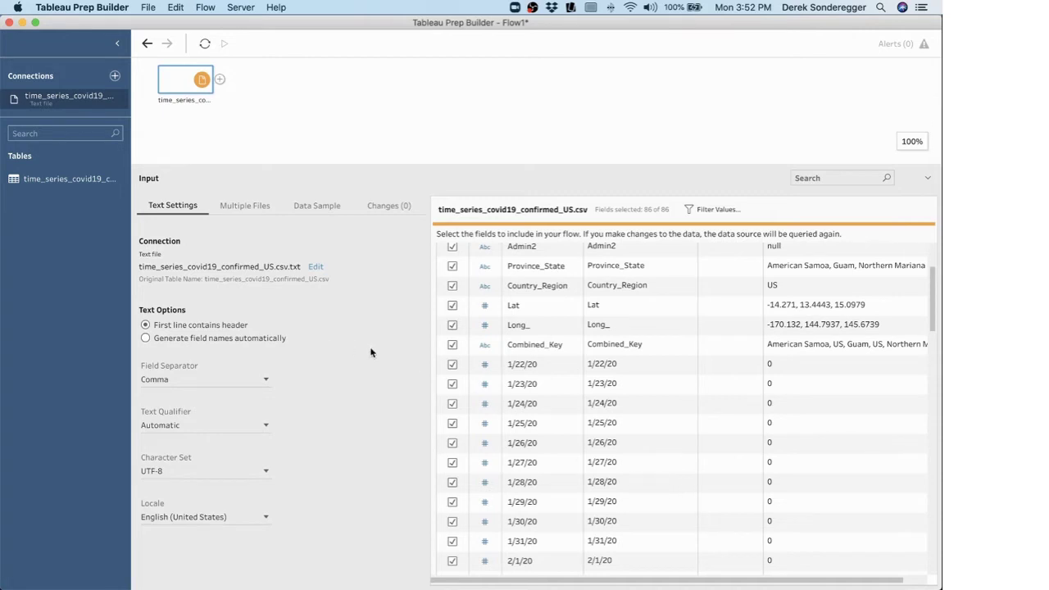
scroll(607, 356, up, 3)
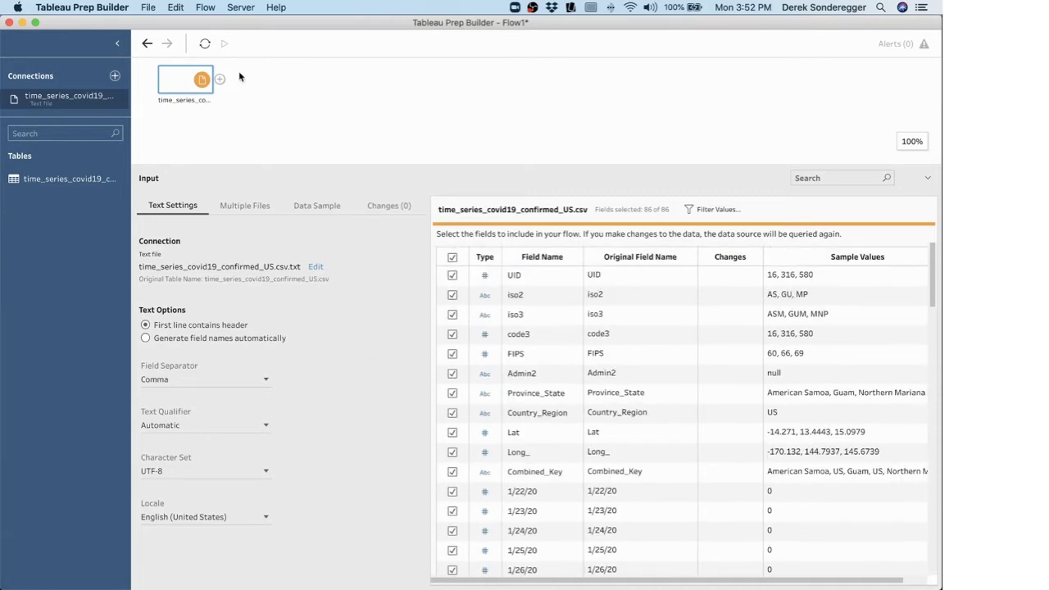
right_click(220, 82)
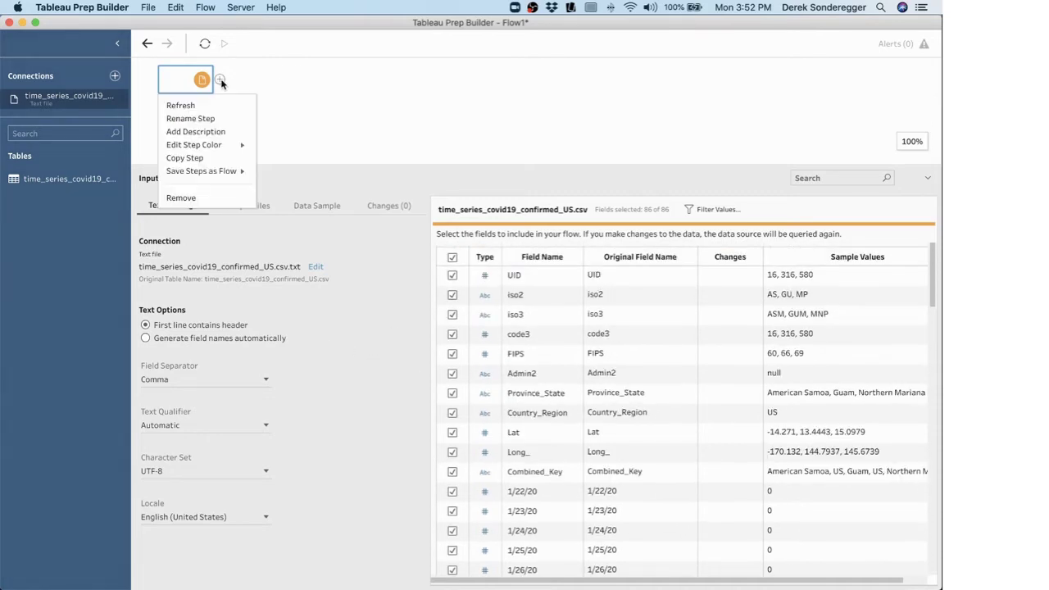
mouse_move(228, 147)
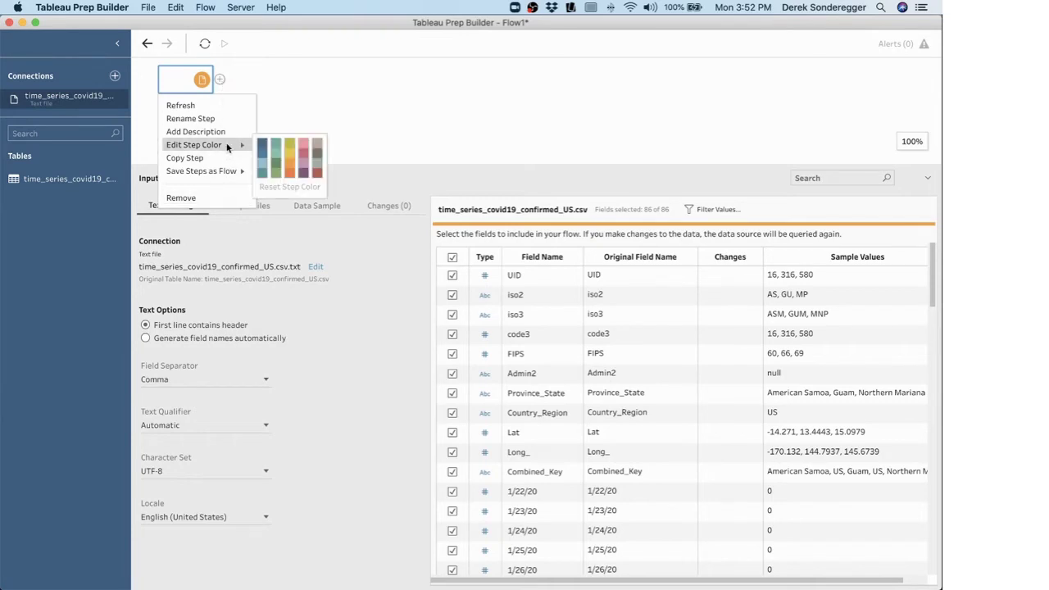
click(516, 77)
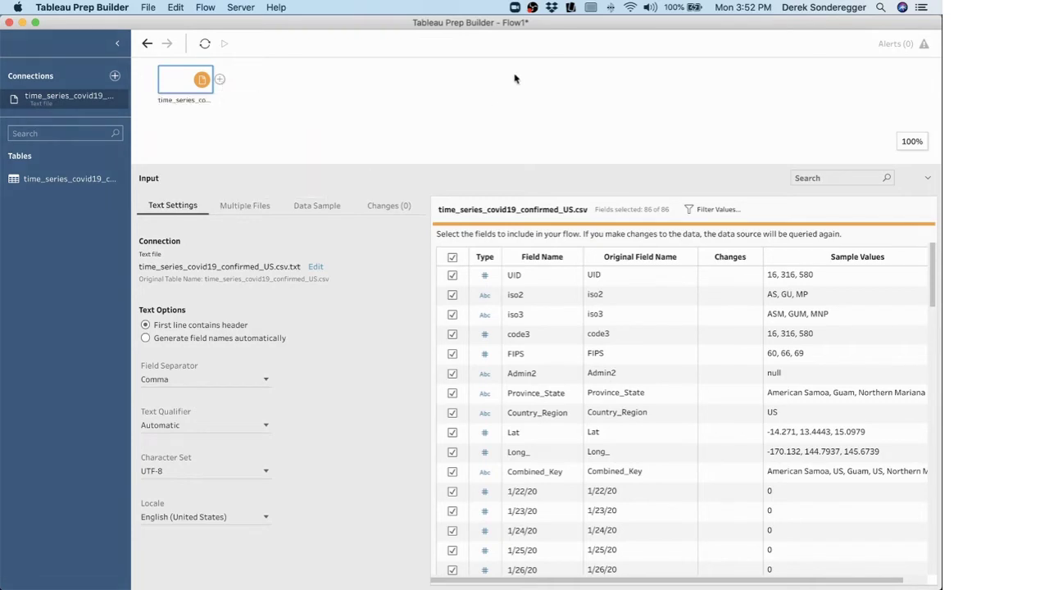
Add a cleaning step after the input file and remove the UID, iso2, iso3, code3 and FIPS fields in it.
click(220, 80)
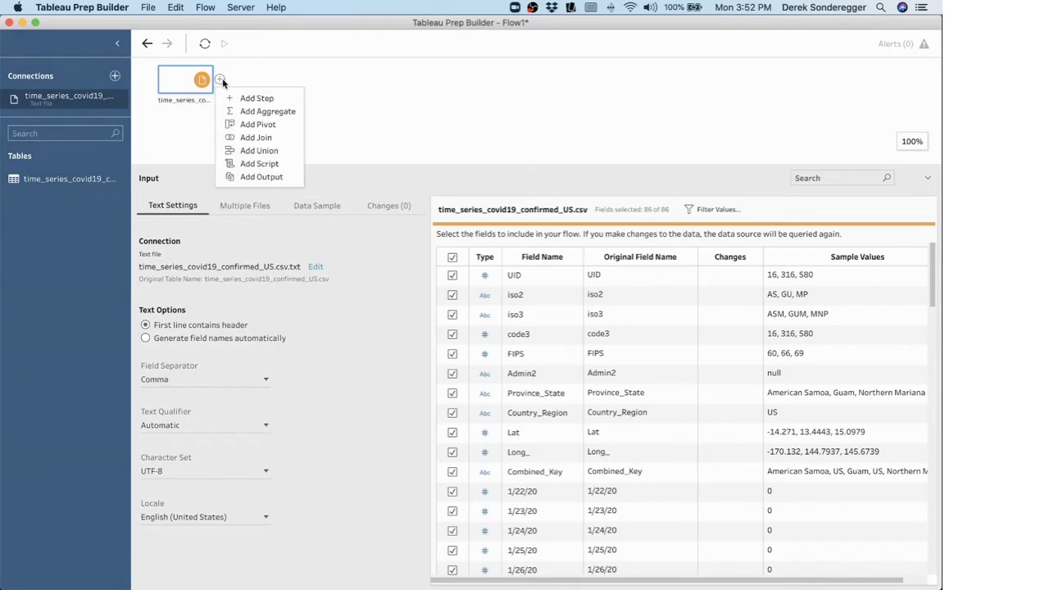
click(261, 97)
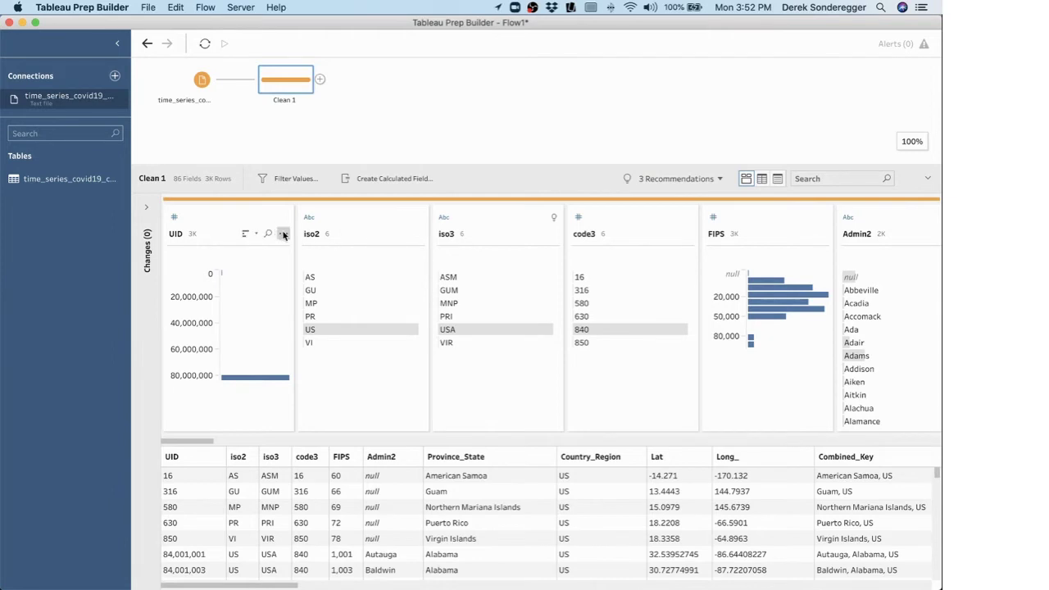
click(282, 234)
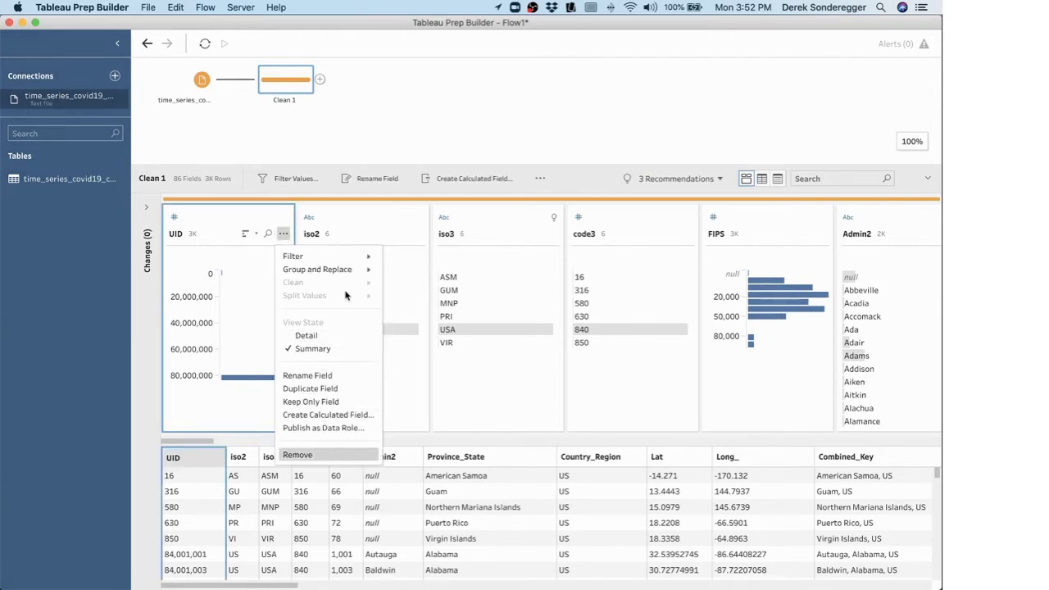
click(322, 456)
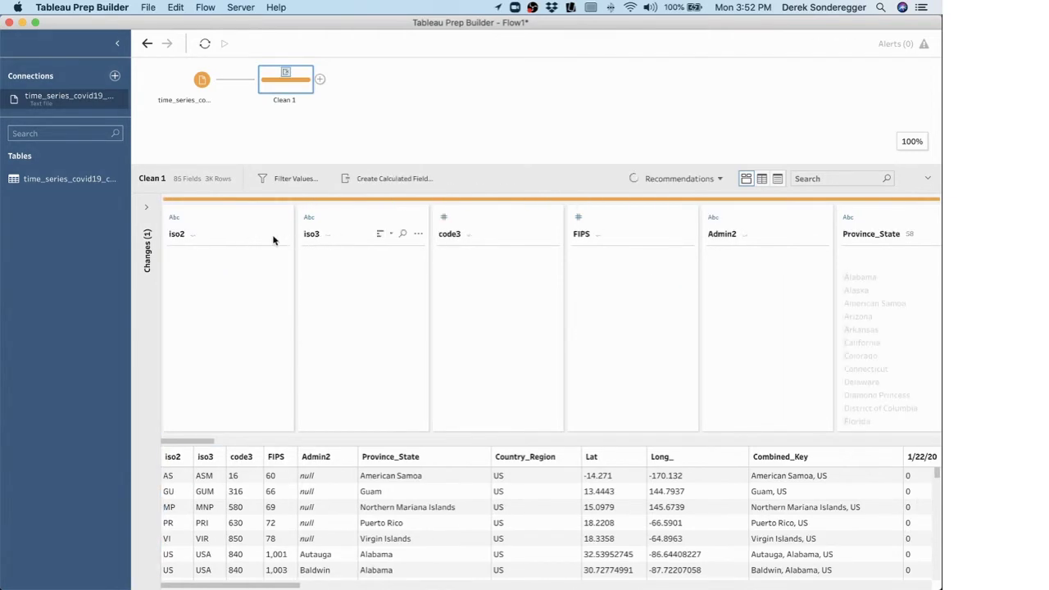
click(283, 234)
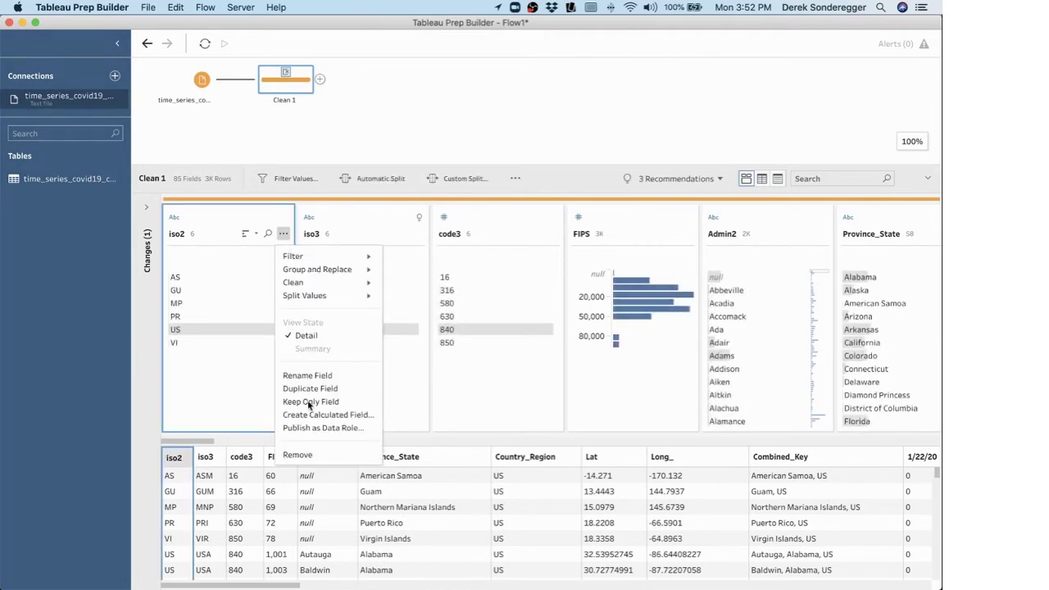
click(322, 455)
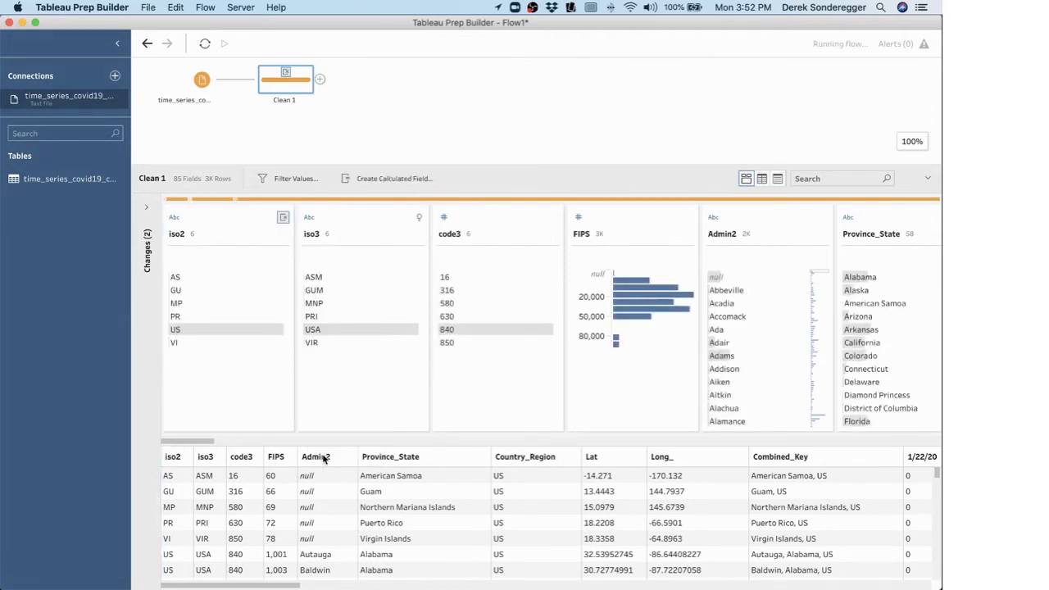
click(282, 235)
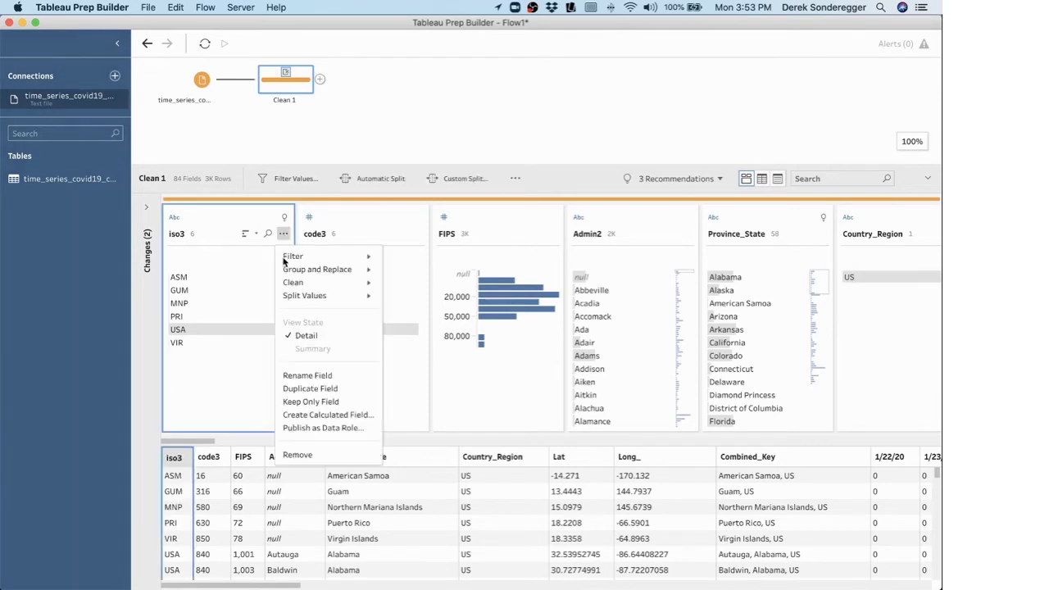
click(297, 455)
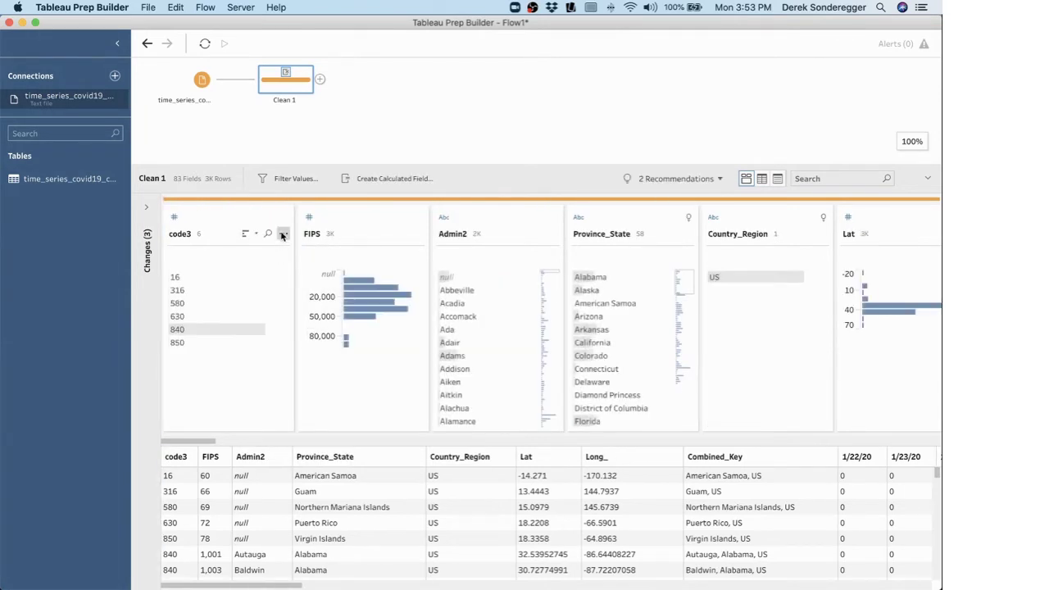
click(283, 234)
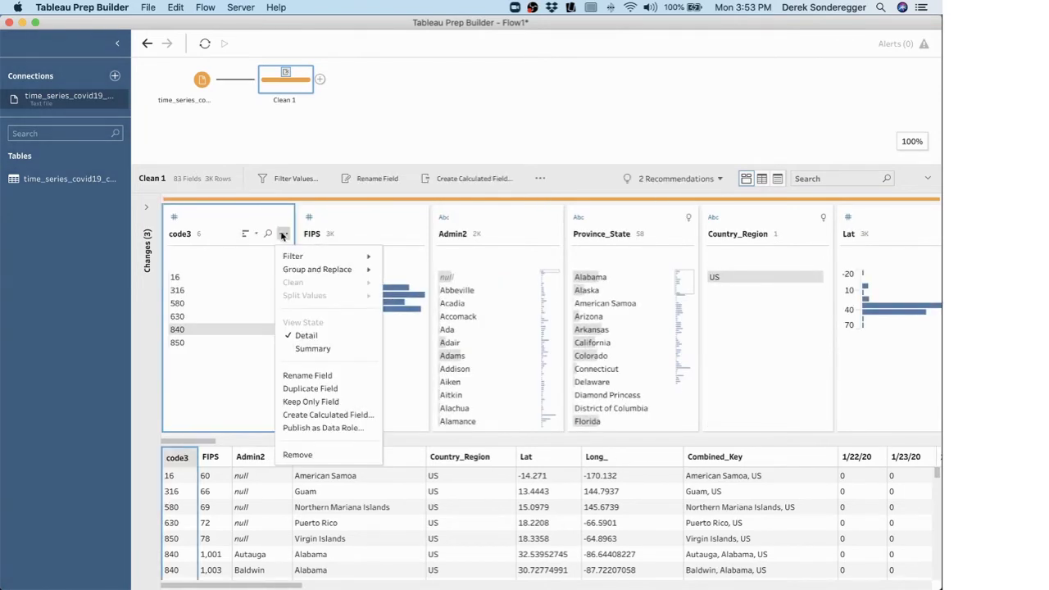
click(297, 455)
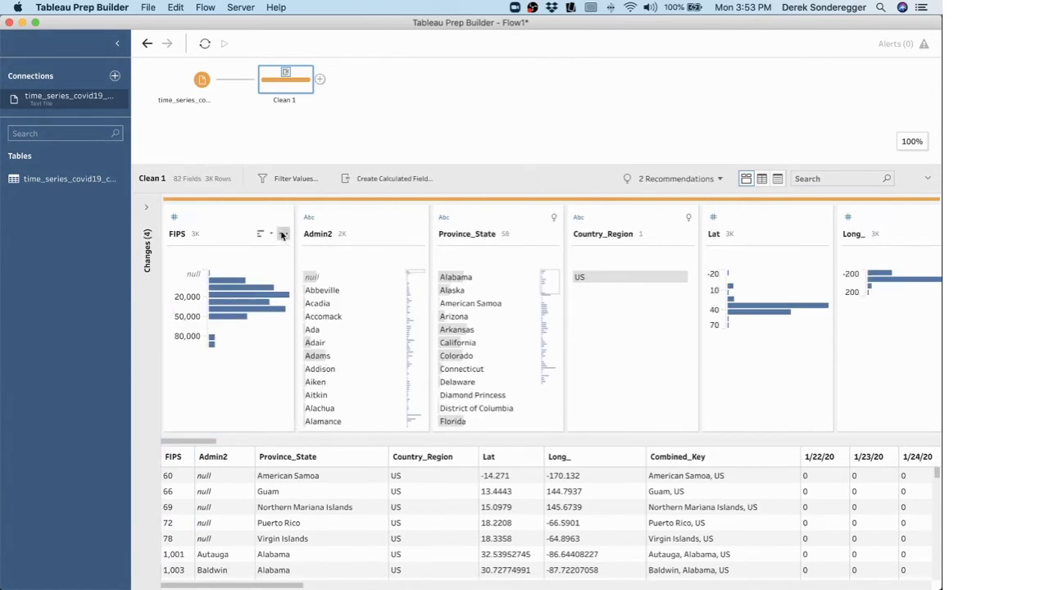
click(283, 234)
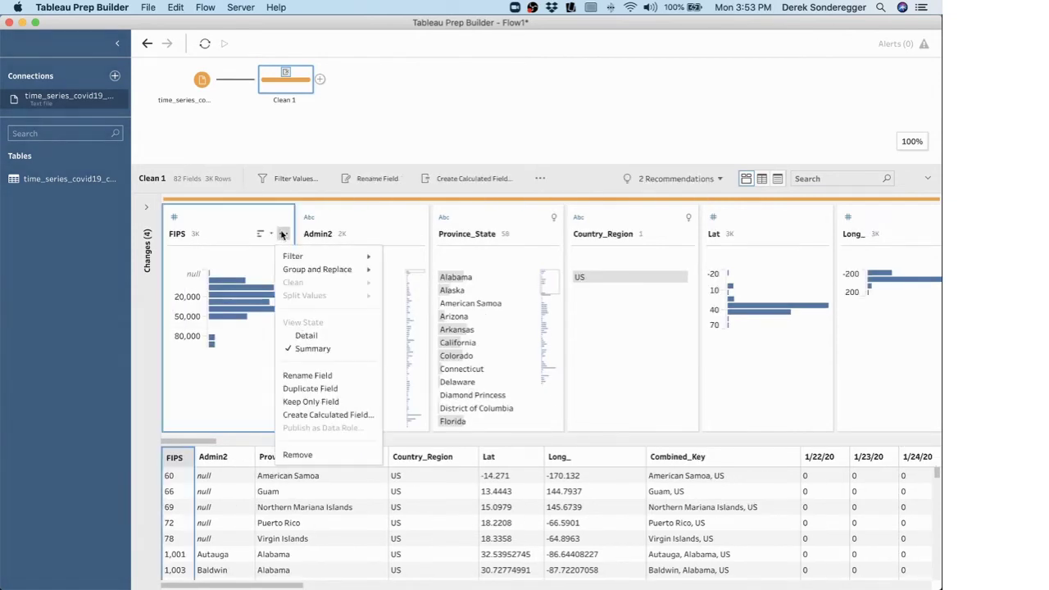
click(298, 455)
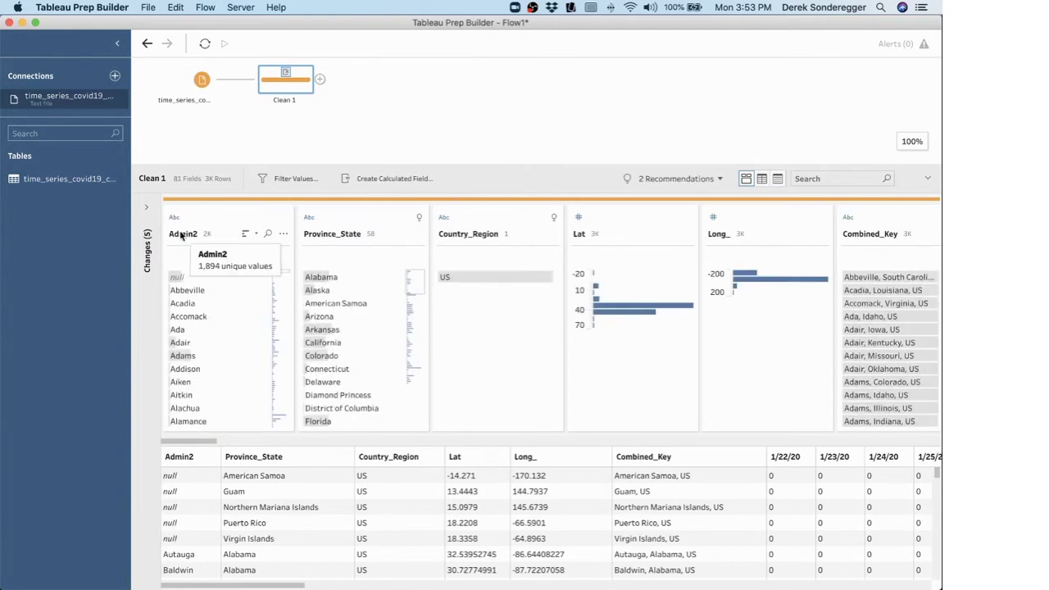
Rename the Admin2 field to County and the Province_State field to State.
click(181, 235)
double_click(181, 234)
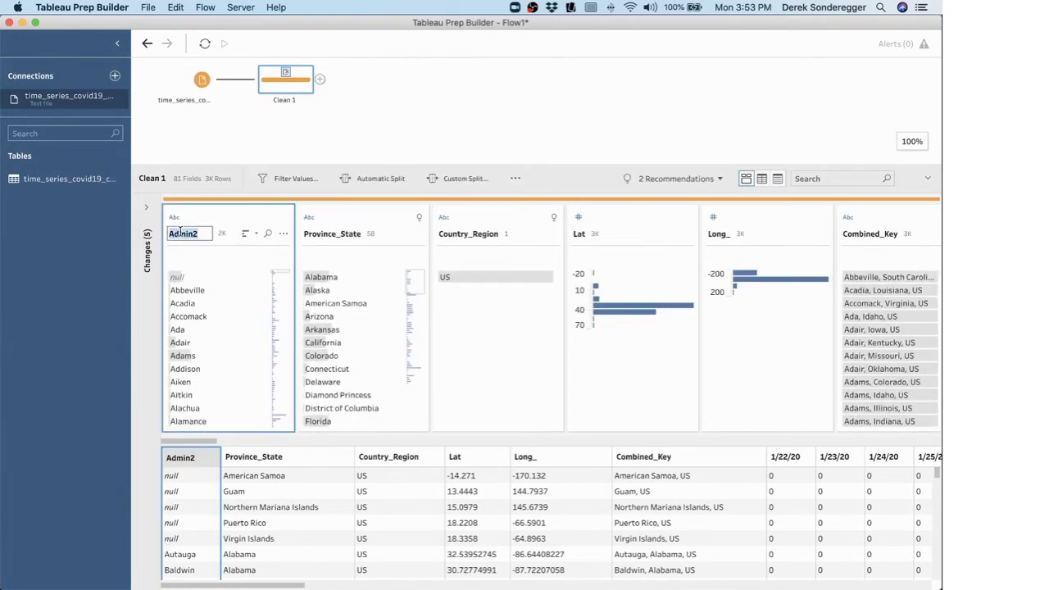
text(County)
key(Return)
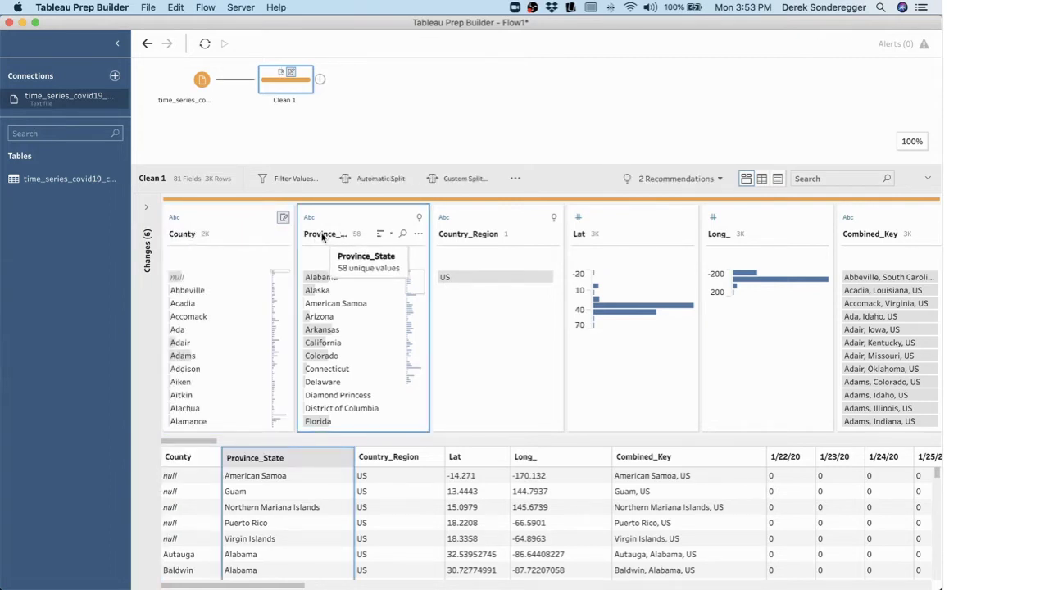
double_click(322, 234)
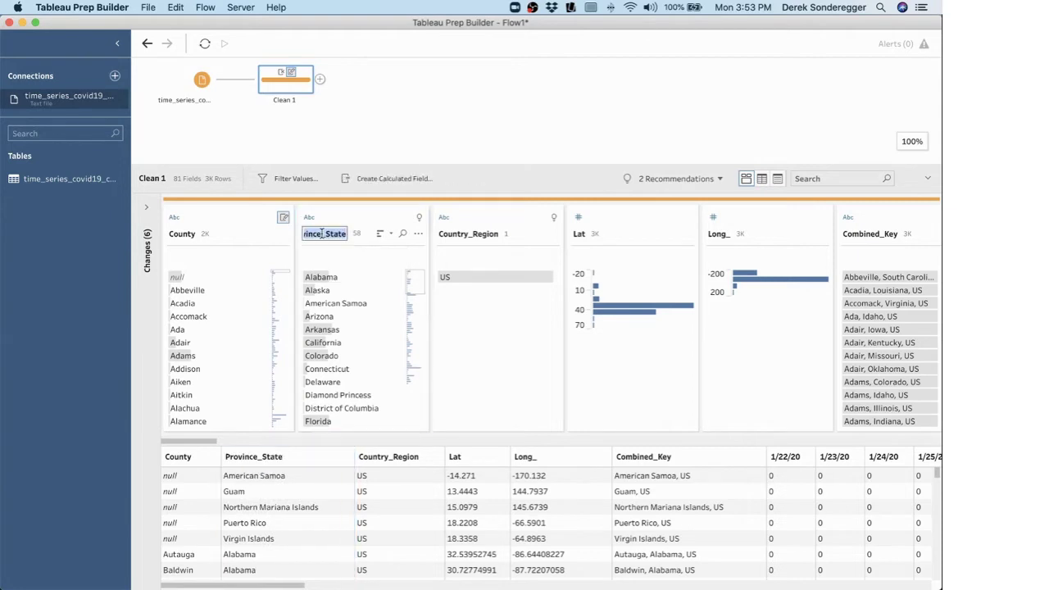
text(State)
key(Return)
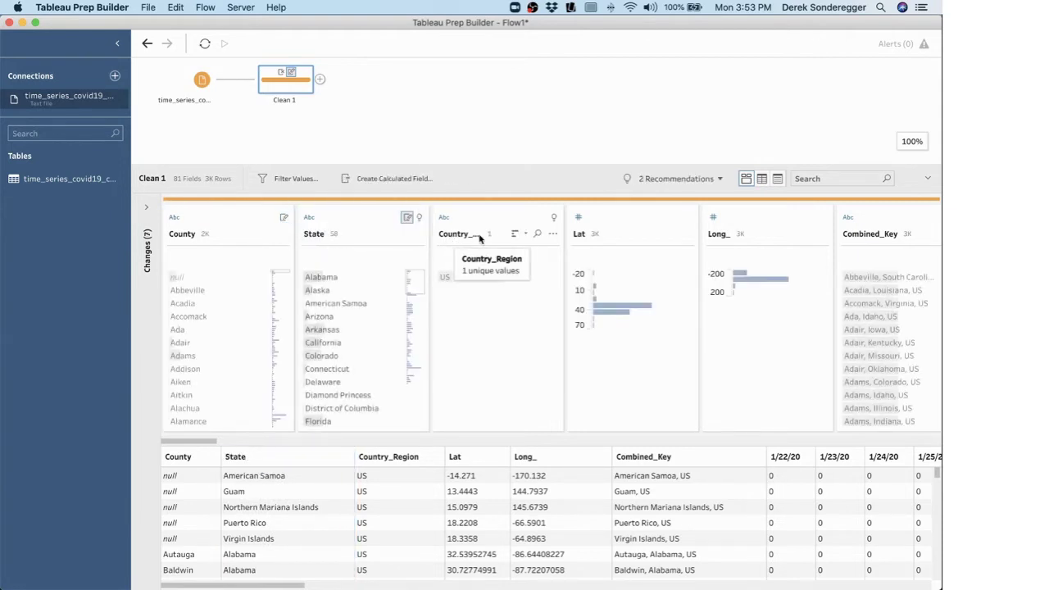
Remove the Country_Region, Lat, Long_ and Combined_Key fields in the cleaning step.
click(552, 234)
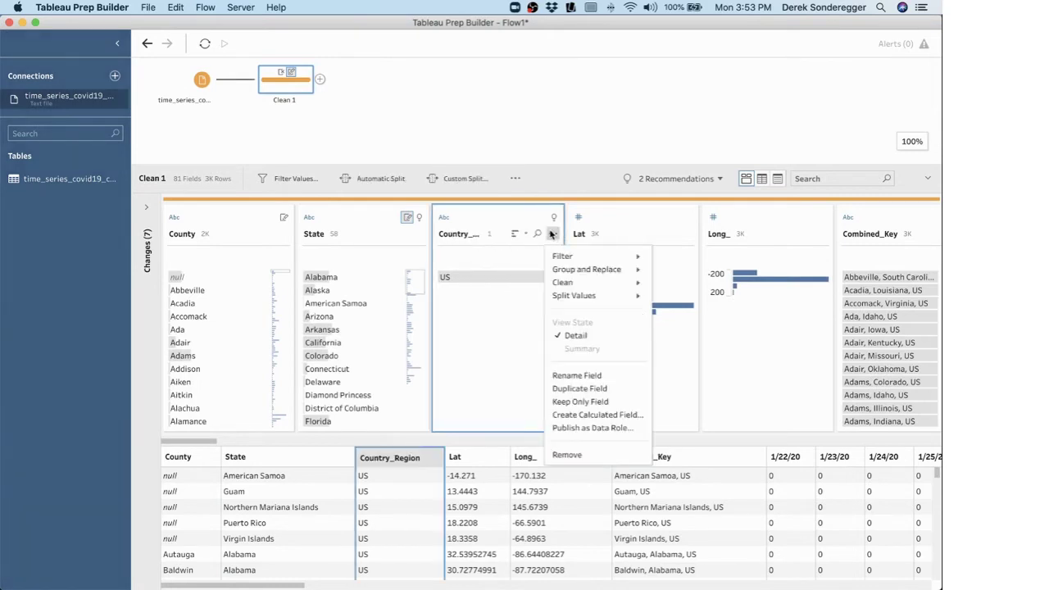
click(583, 457)
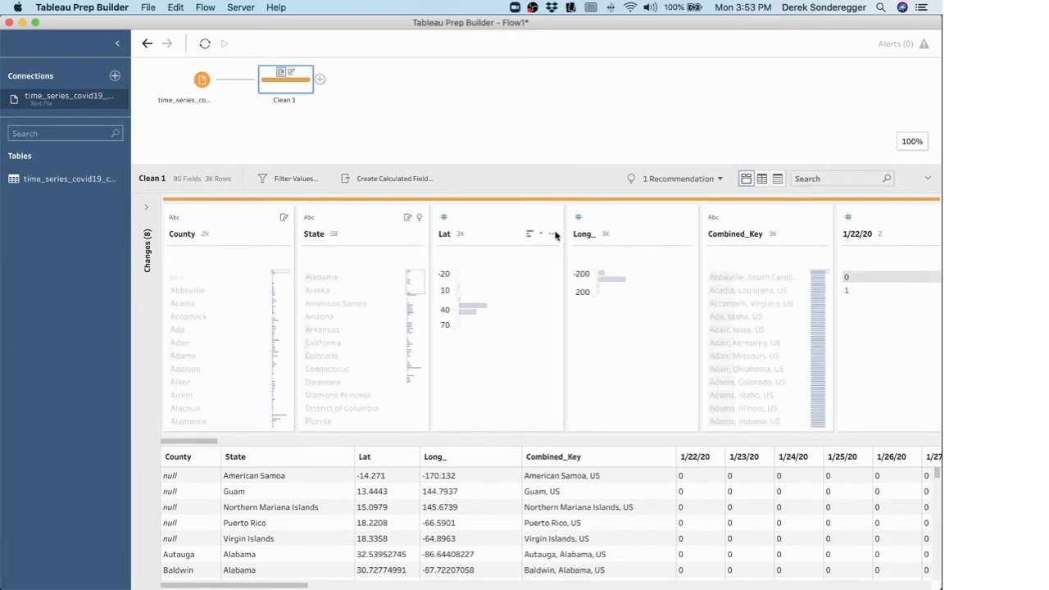
click(553, 234)
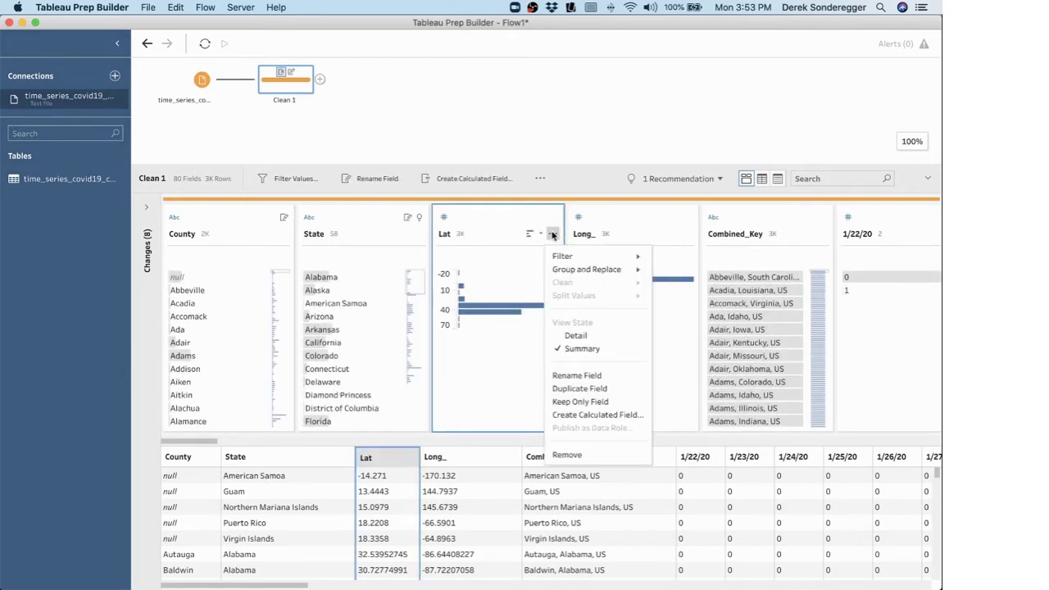
click(575, 454)
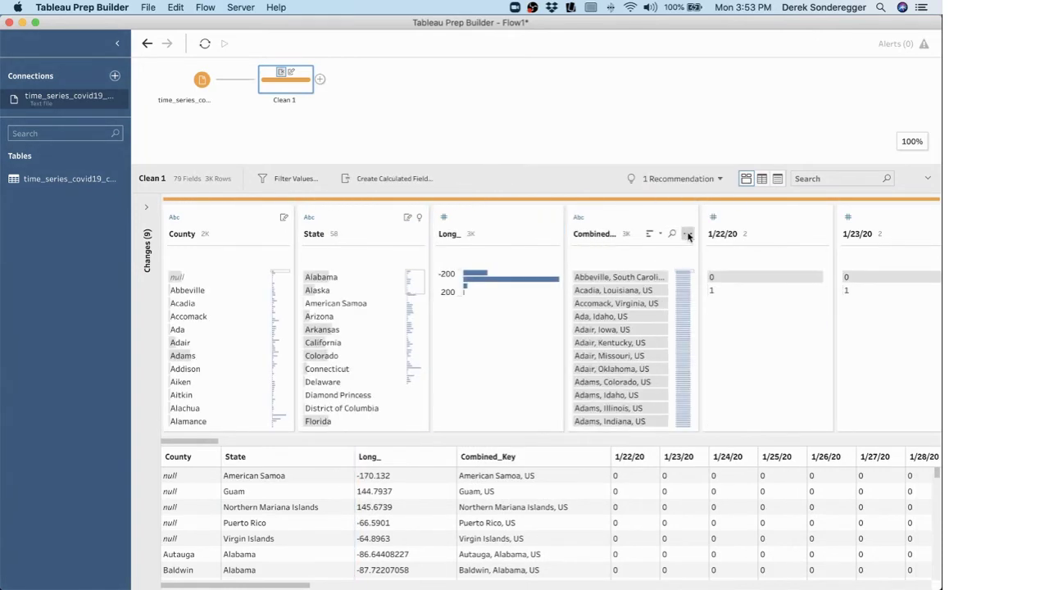
click(553, 234)
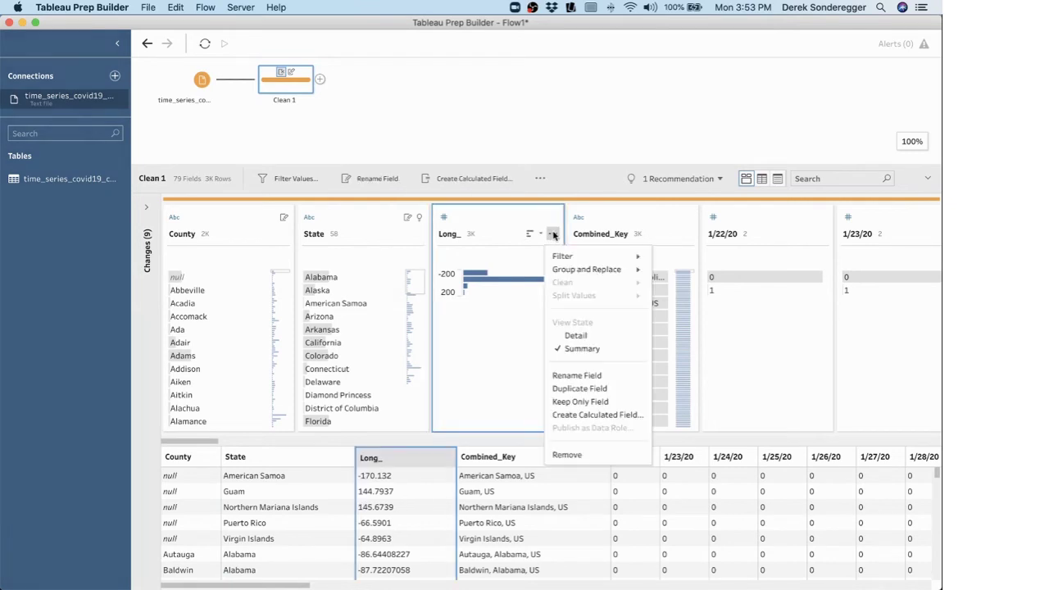
click(575, 453)
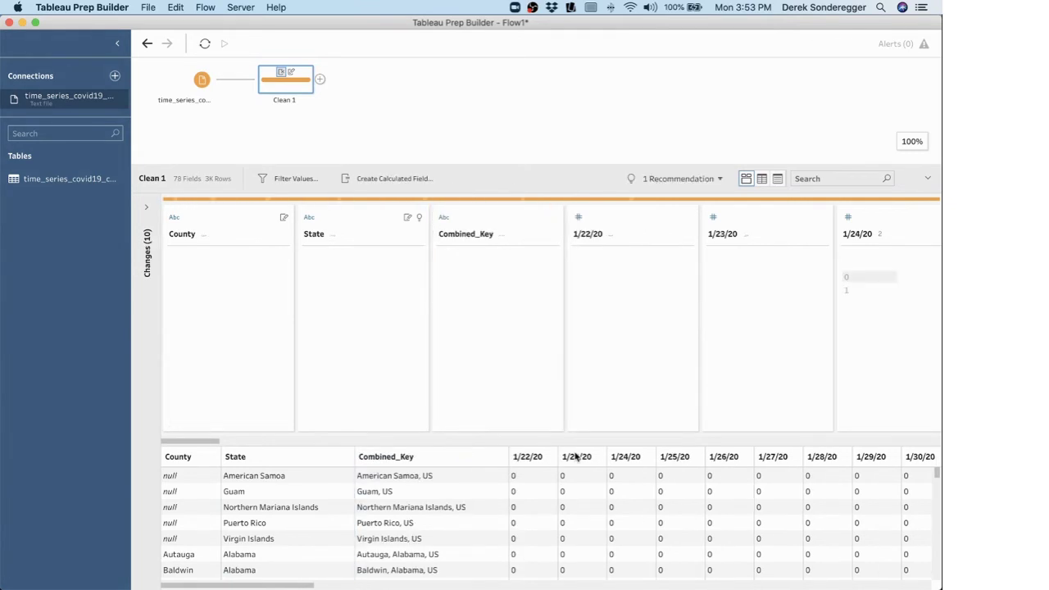
scroll(399, 530, down, 3)
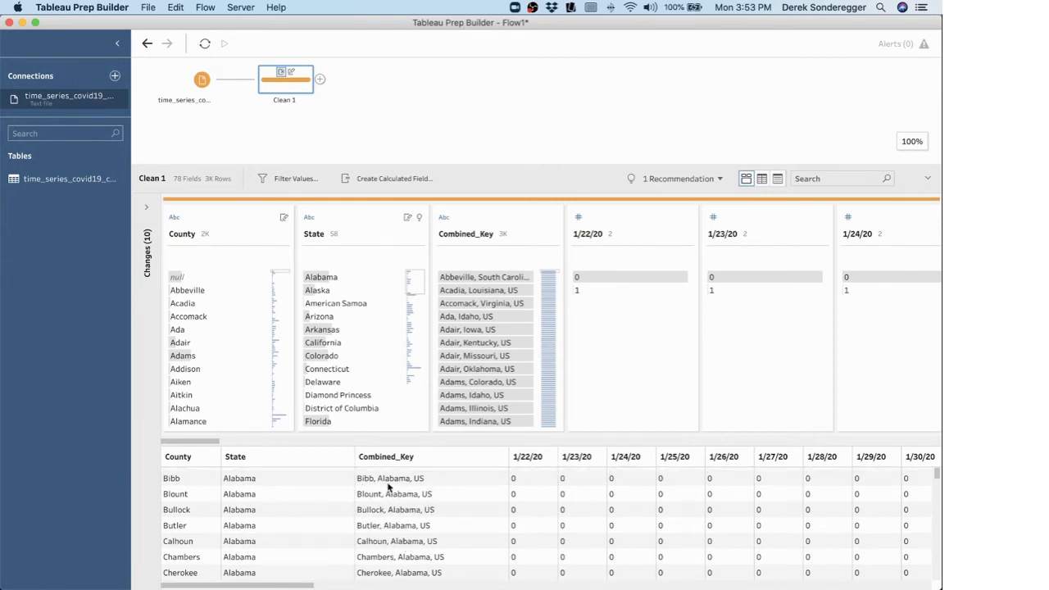
scroll(405, 516, up, 3)
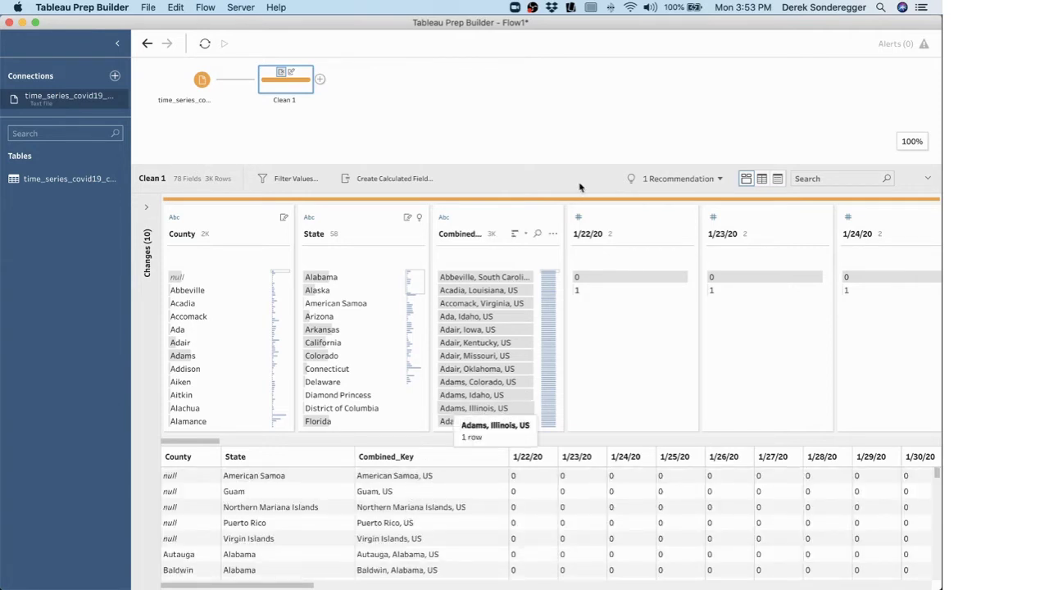
click(552, 233)
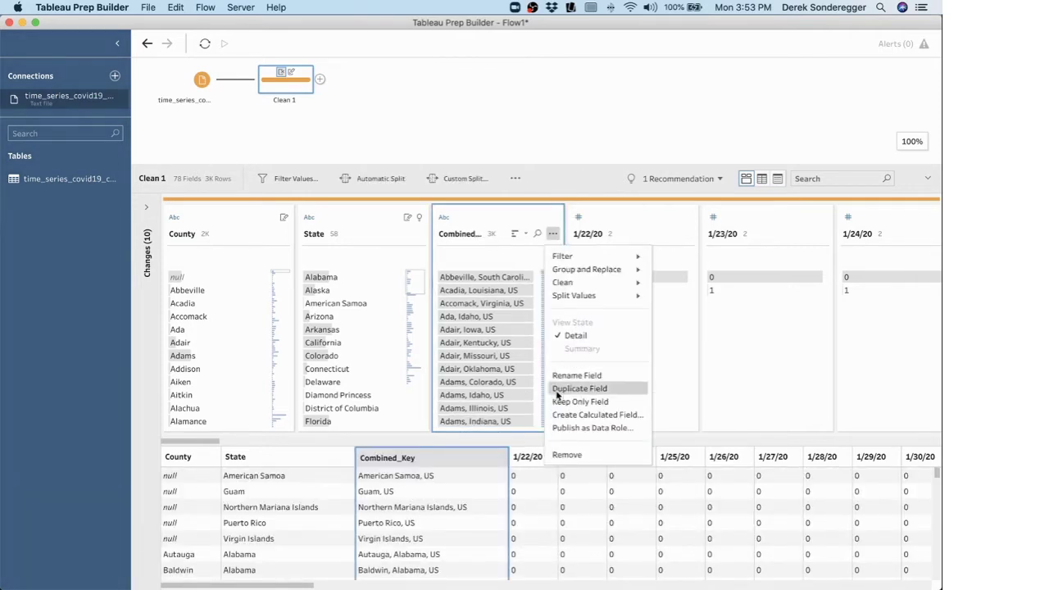
click(566, 454)
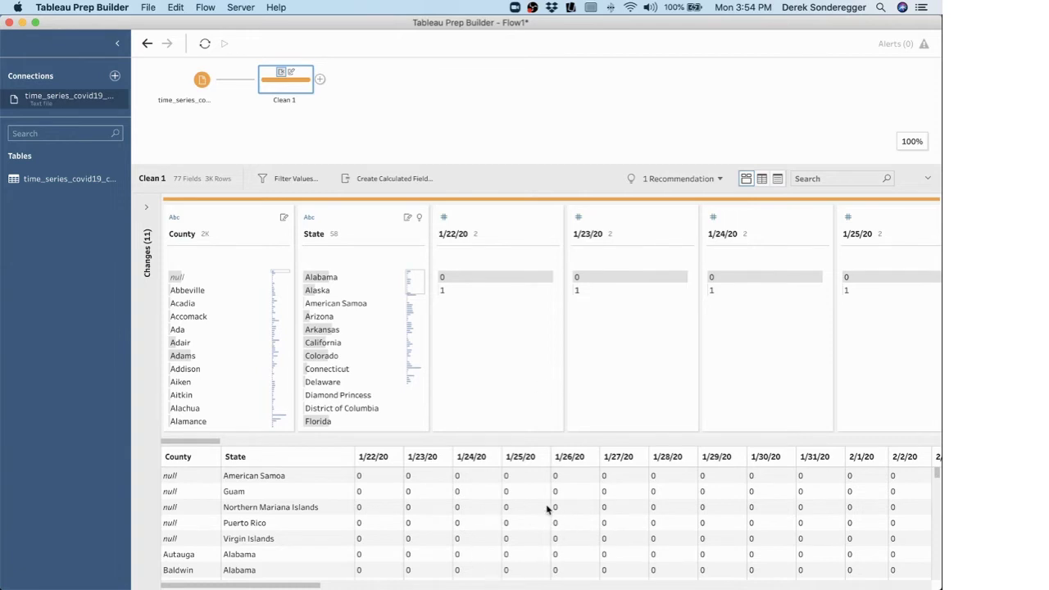
Add a pivot step after Clean 1 and pivot all daily date fields, 1/22/20 through 4/5/20, from columns to rows.
click(320, 79)
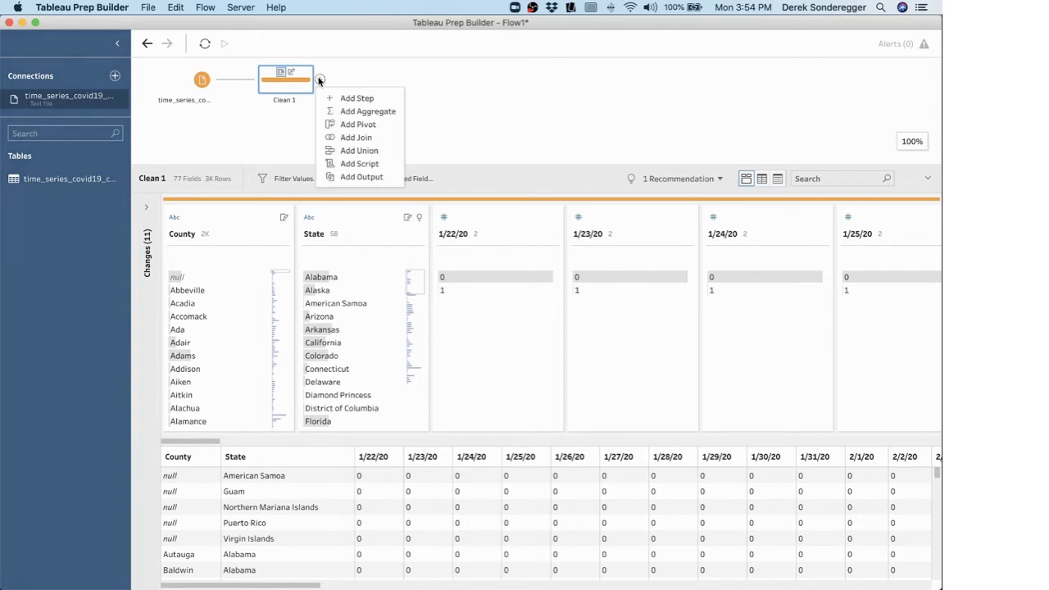
click(368, 124)
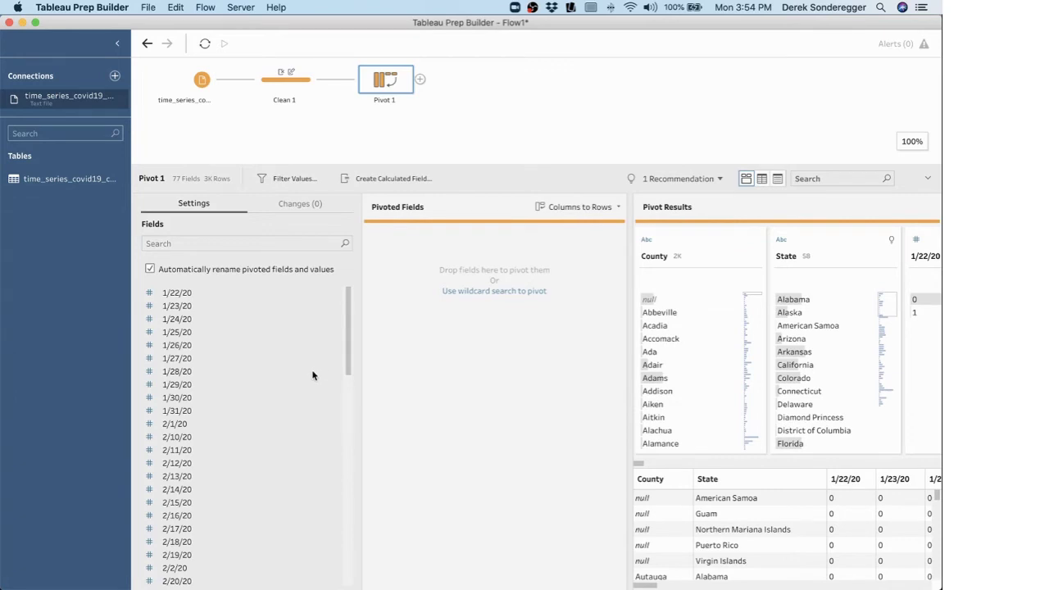
scroll(279, 421, down, 5)
scroll(279, 421, down, 10)
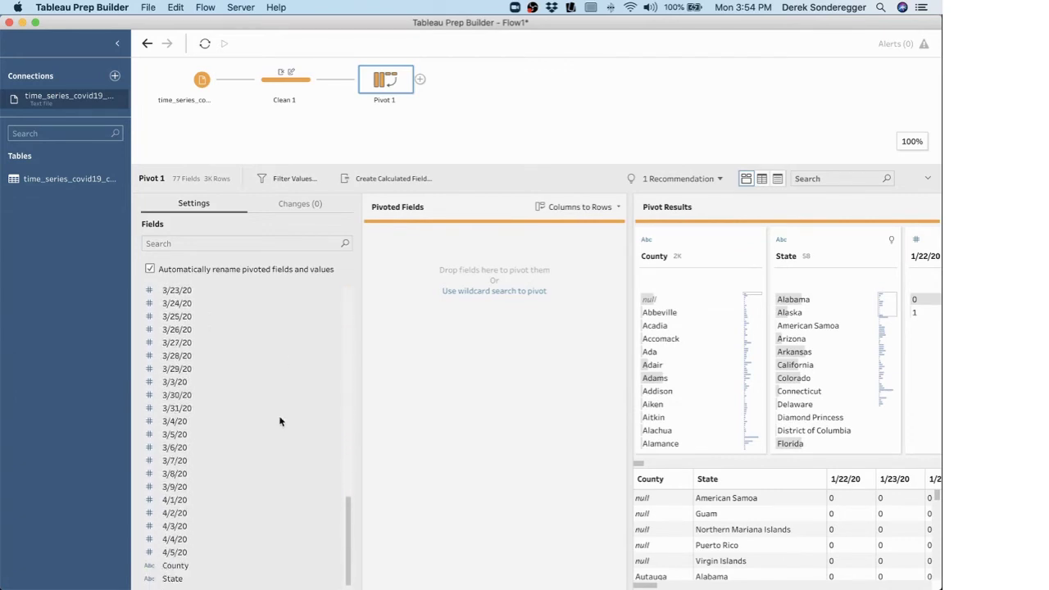
shift+click(182, 553)
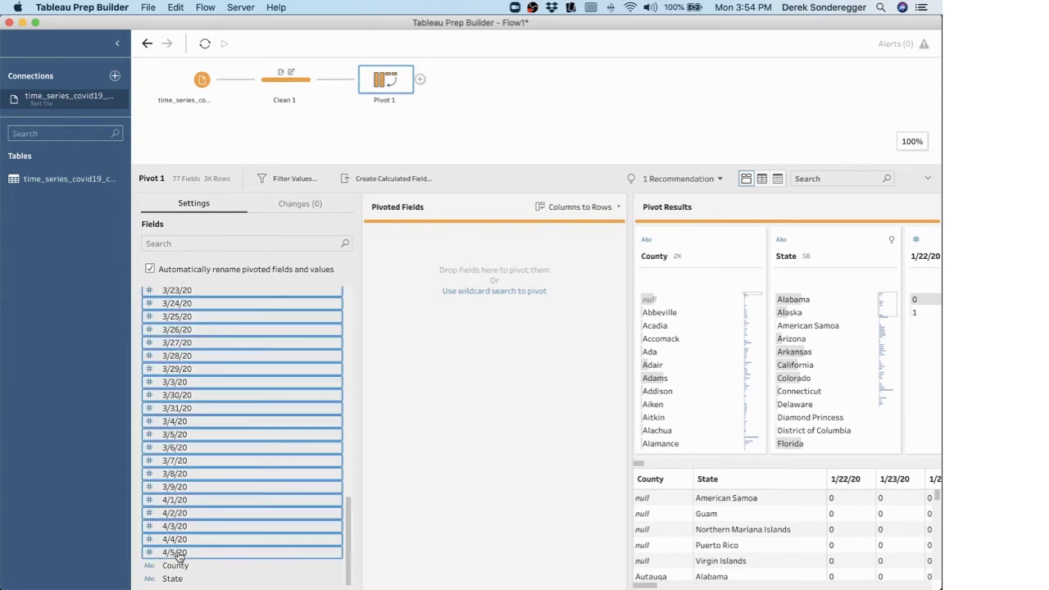
drag(185, 555, 456, 365)
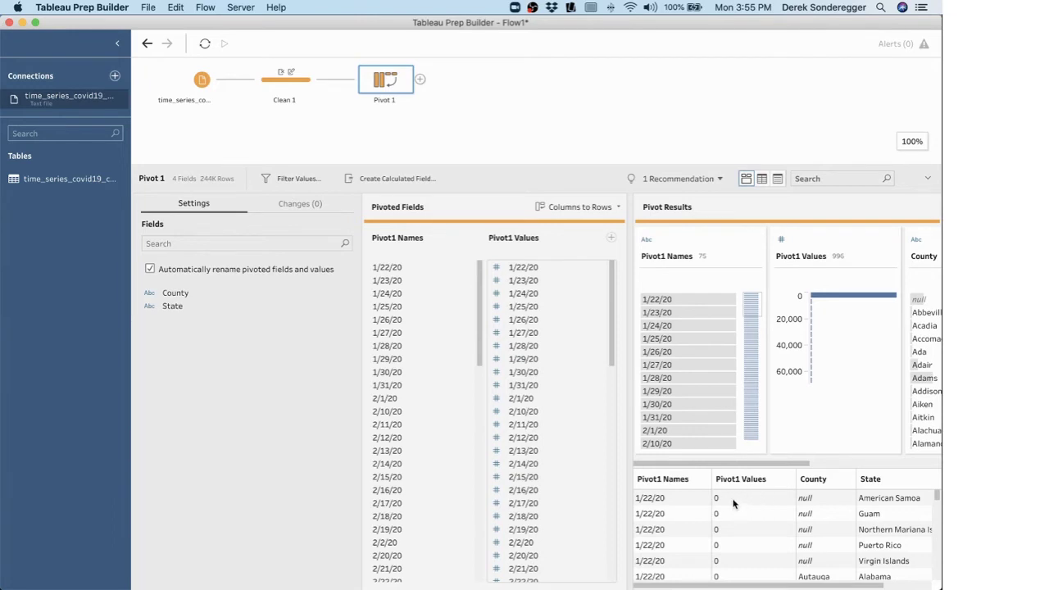
Rename the pivoted names field to Date and the pivoted values field to Number.
double_click(392, 239)
text(Date)
key(Return)
double_click(508, 238)
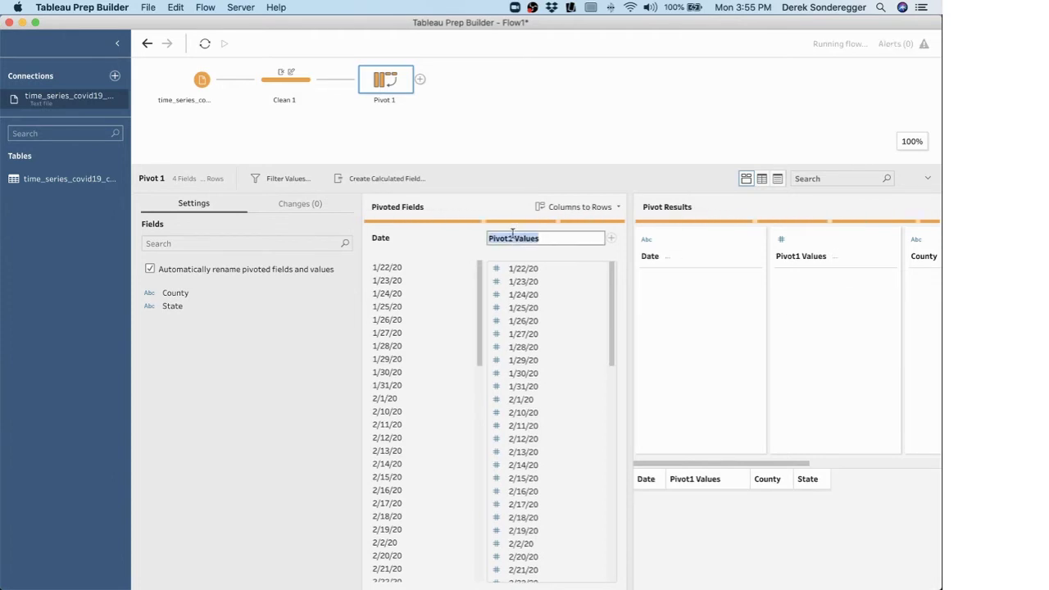
text(Number)
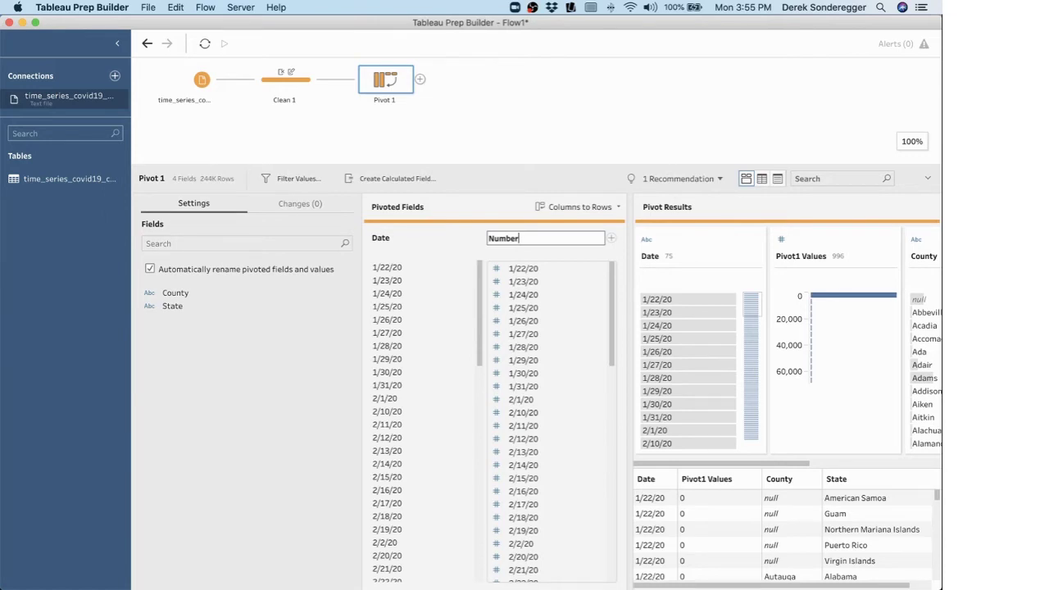
key(Return)
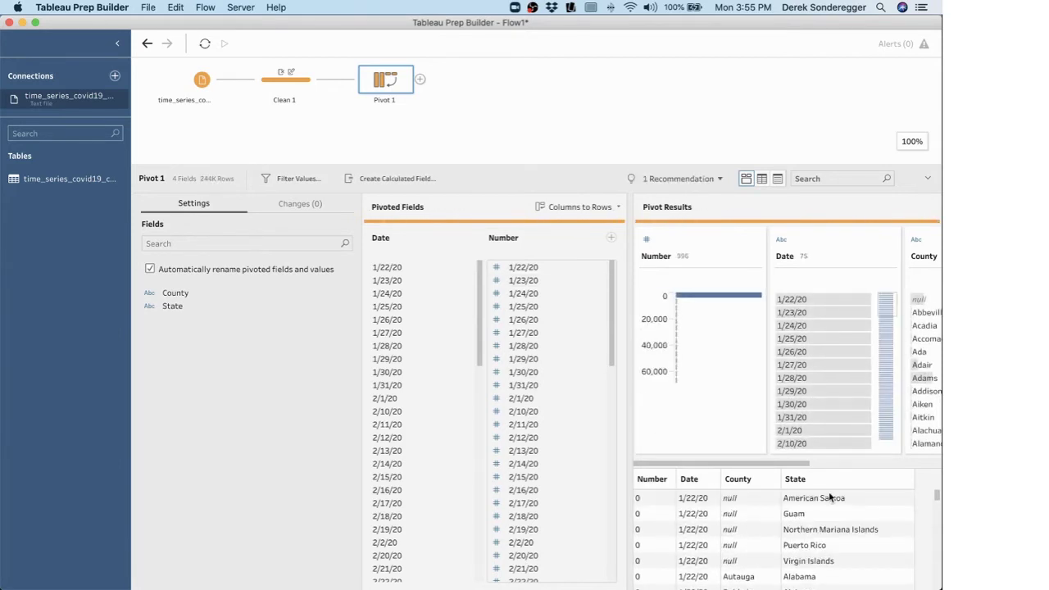
scroll(824, 528, down, 3)
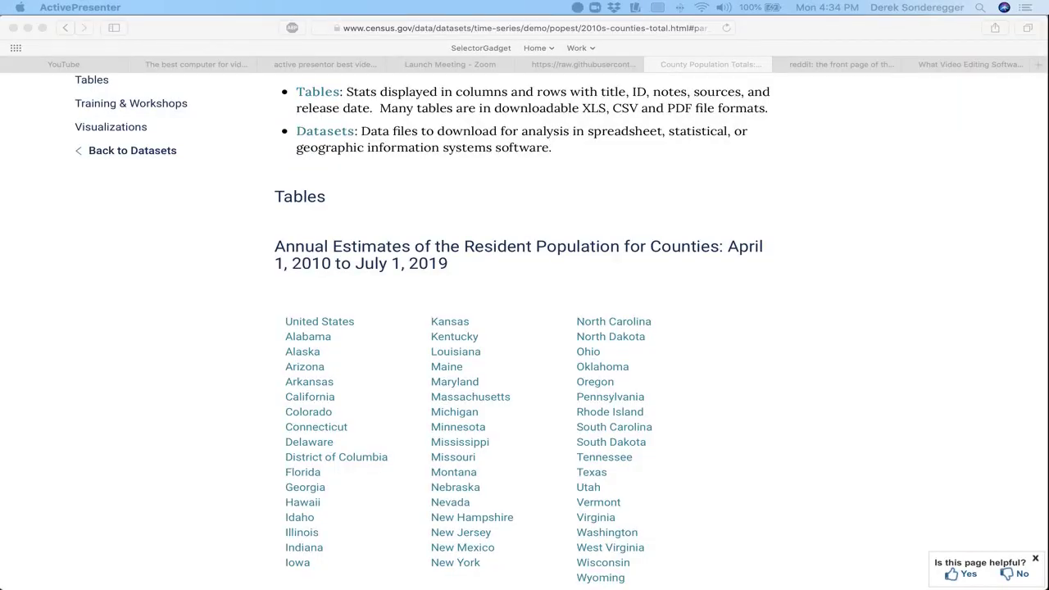
Download the United States table of annual county population estimates from the Census page and switch to the co-est2019-annres workbook in Excel.
scroll(713, 257, up, 5)
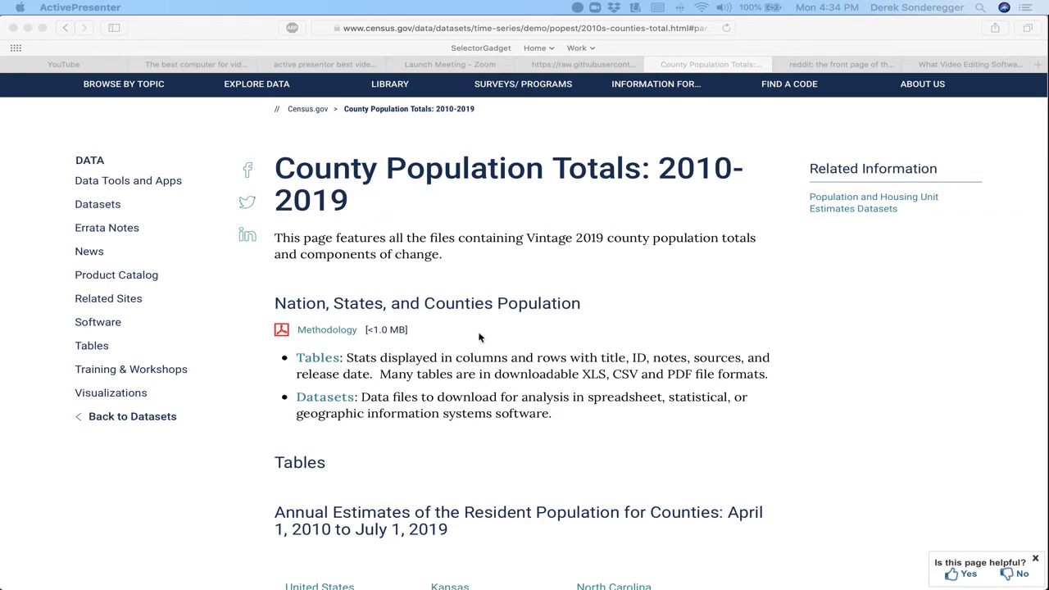
scroll(499, 427, down, 3)
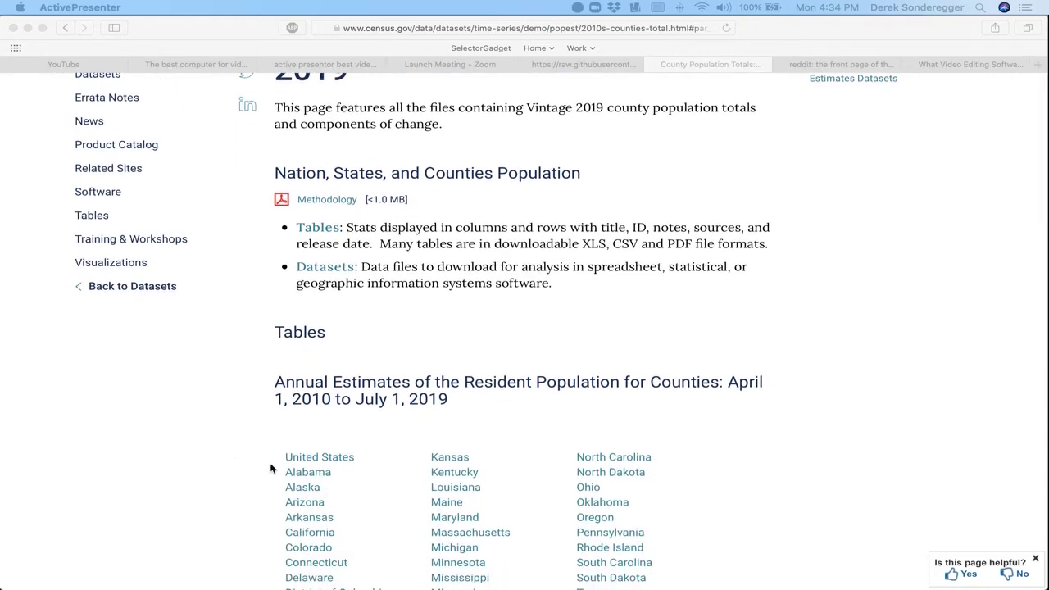
scroll(383, 423, down, 1)
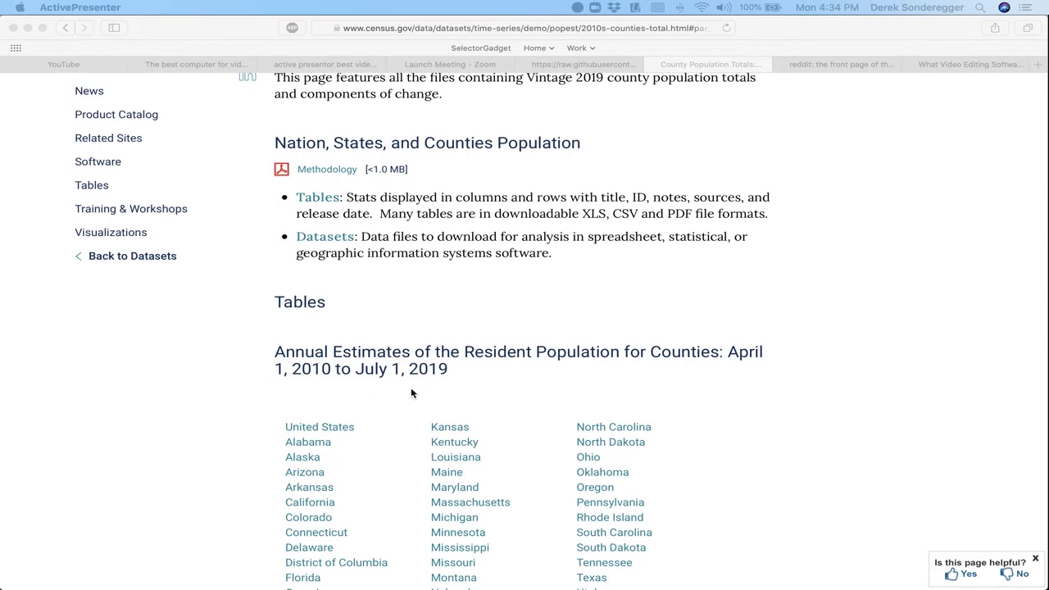
click(329, 429)
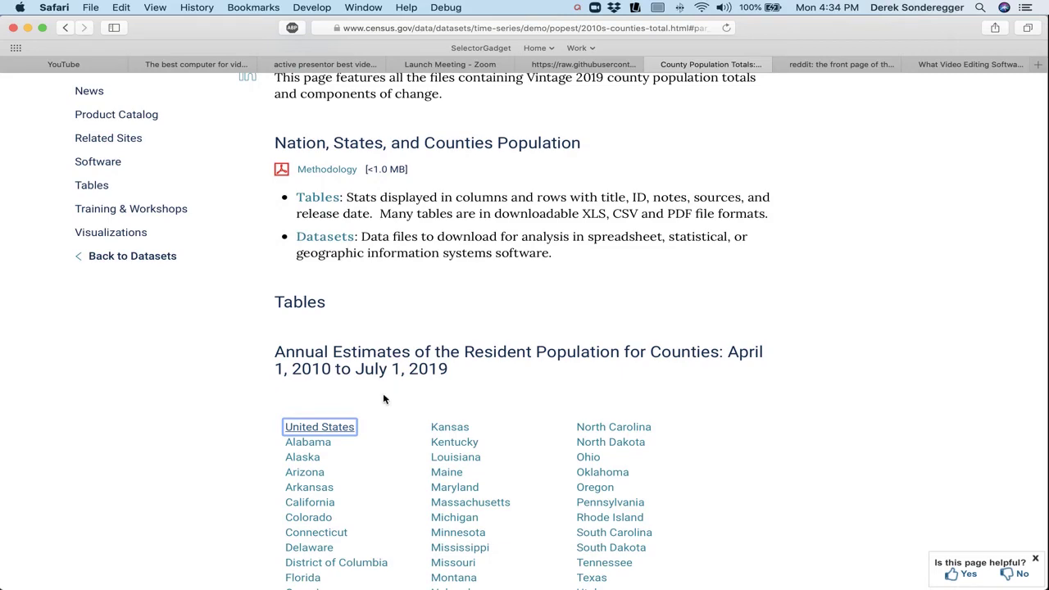
key(super+Tab)
key(super+Tab)
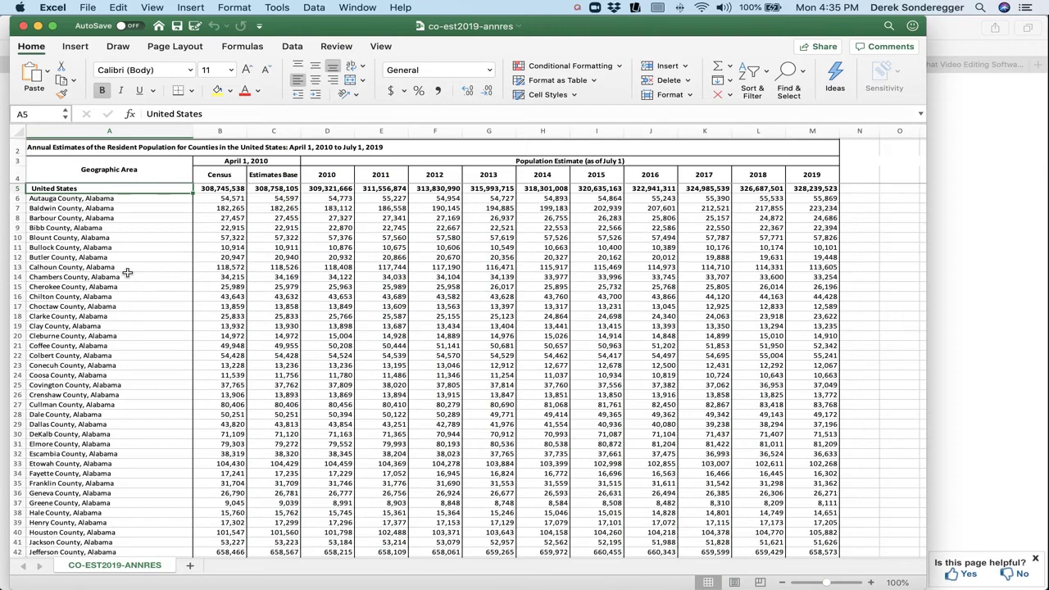
Switch to Tableau Prep Builder and connect to the Excel file US_County_Population_Estimates.xlsx in the COVID-19 folder.
key(super+Tab)
key(super+Tab)
key(super+Tab)
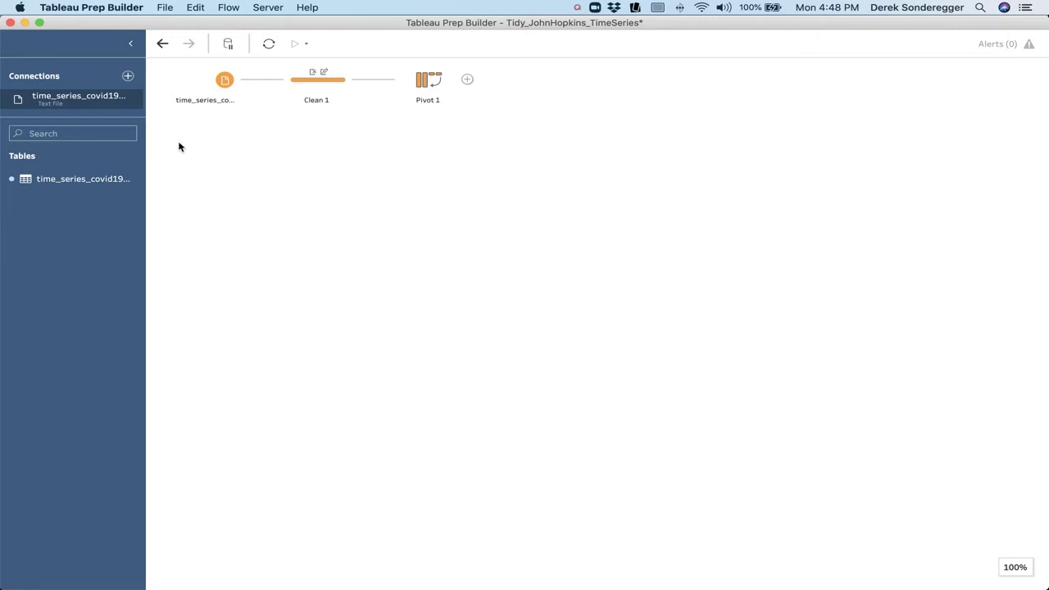
click(128, 76)
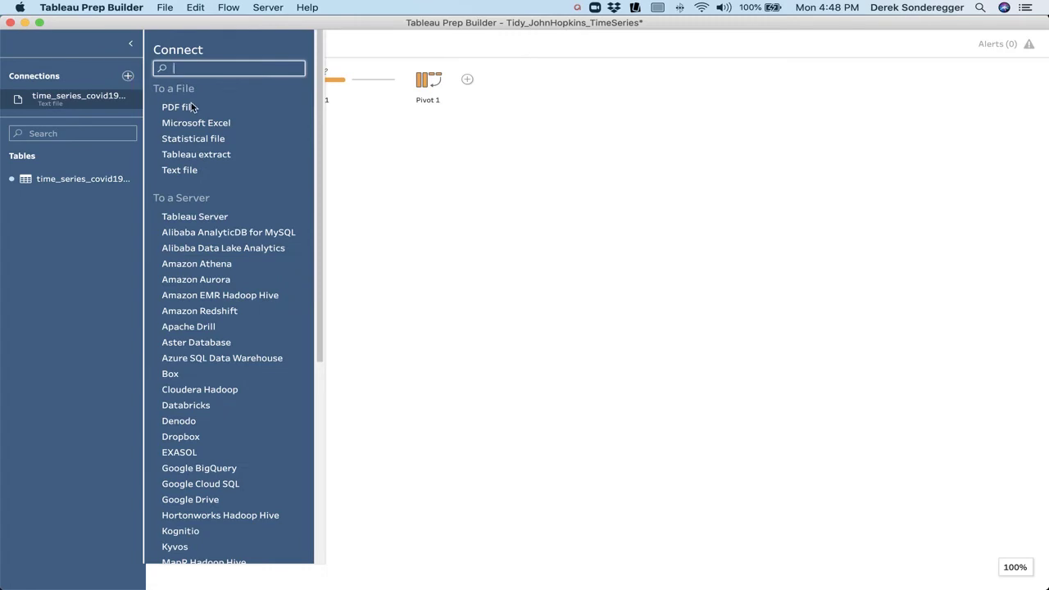
click(201, 127)
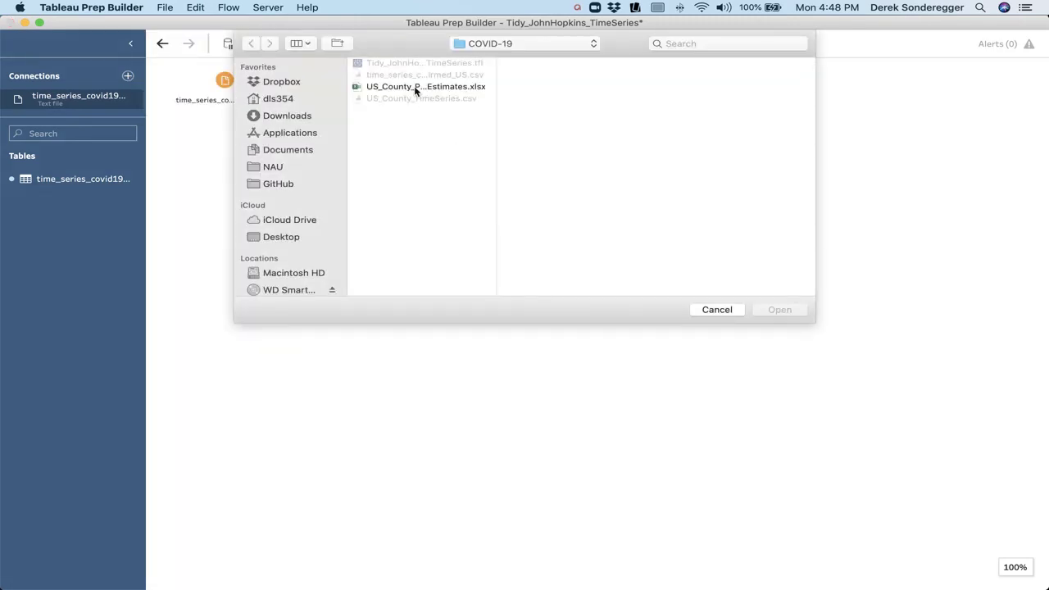
click(415, 87)
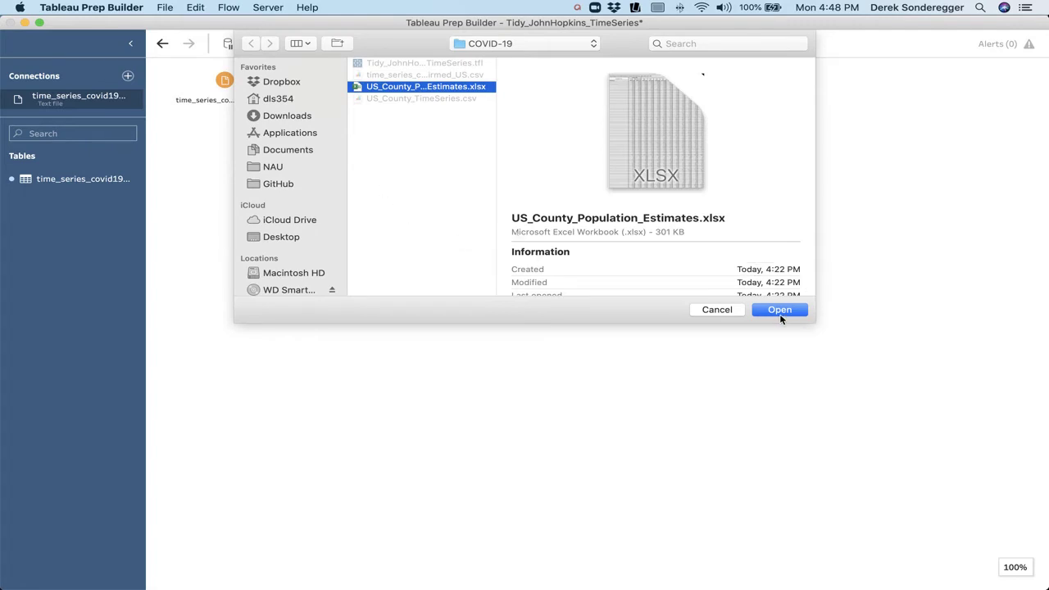
click(777, 312)
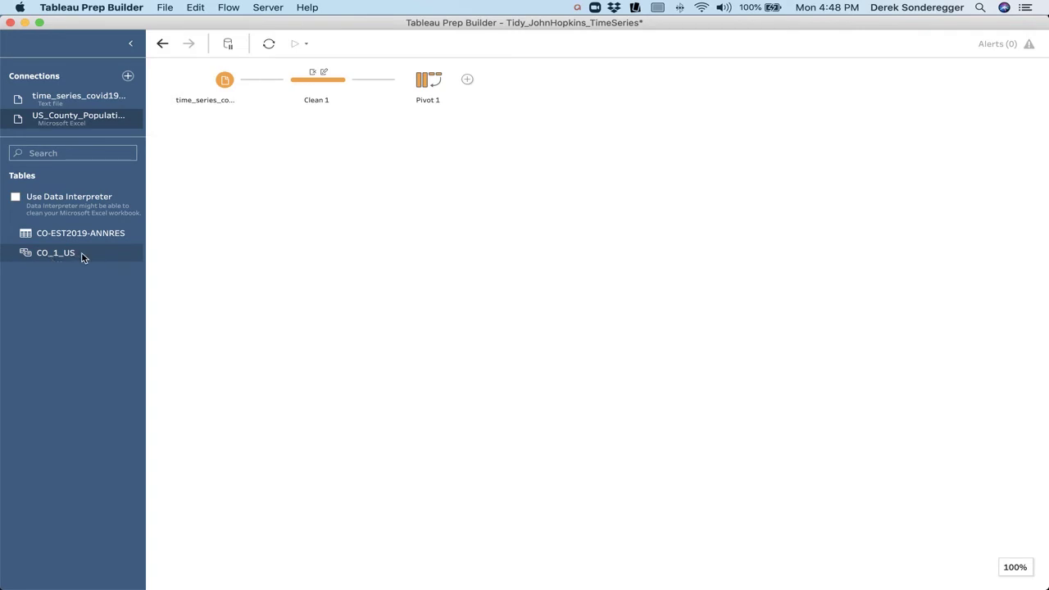
Add the CO_1_US table to the flow and exclude its Census, Estimates Base and 2010 through 2018 fields.
double_click(55, 254)
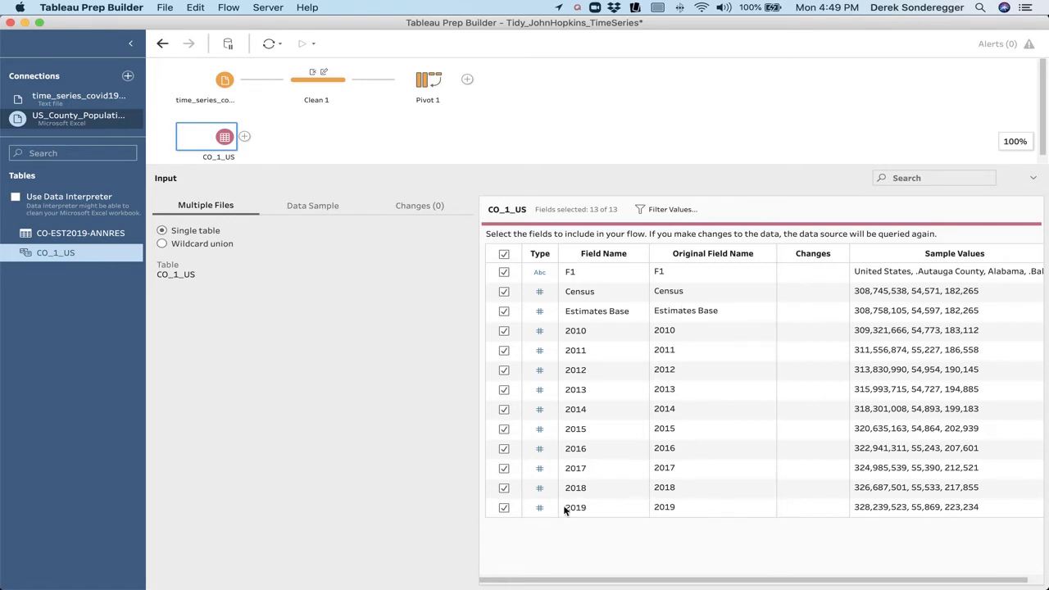
click(505, 292)
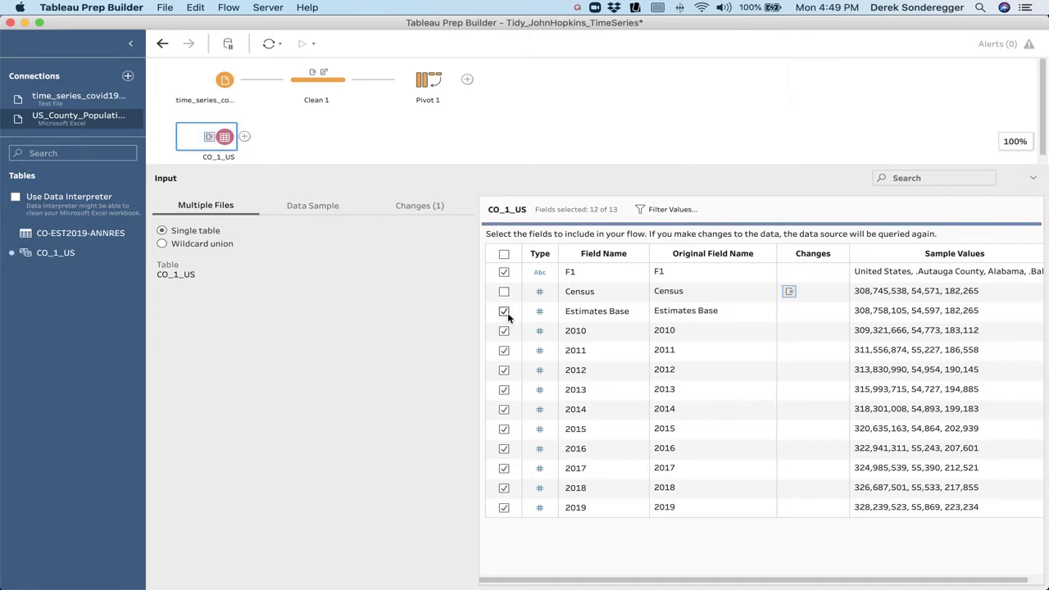
click(503, 311)
click(503, 331)
click(504, 350)
click(504, 370)
click(504, 390)
click(504, 410)
click(504, 429)
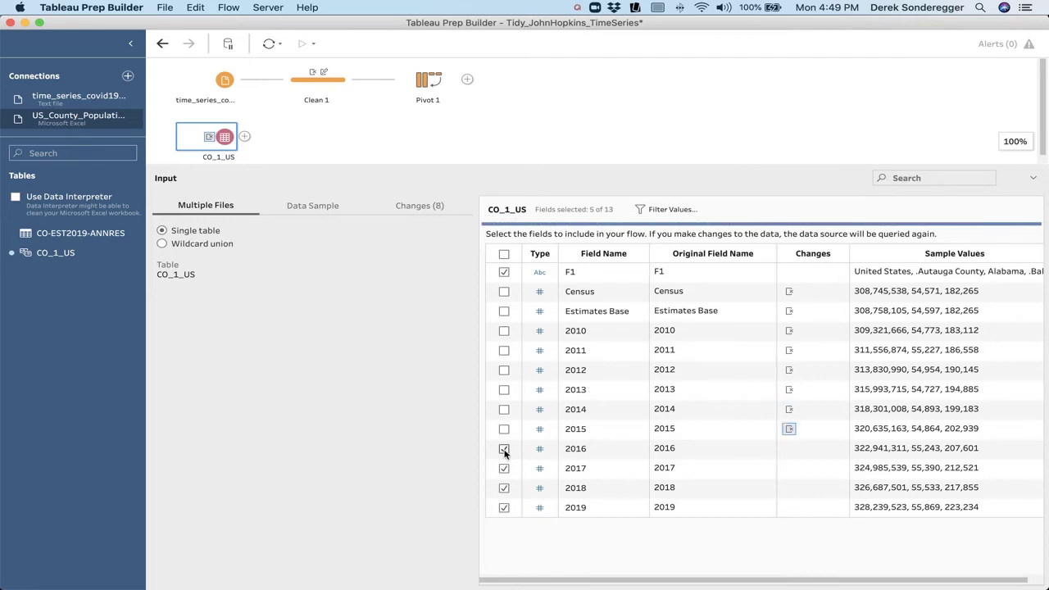
click(503, 449)
click(504, 469)
click(504, 488)
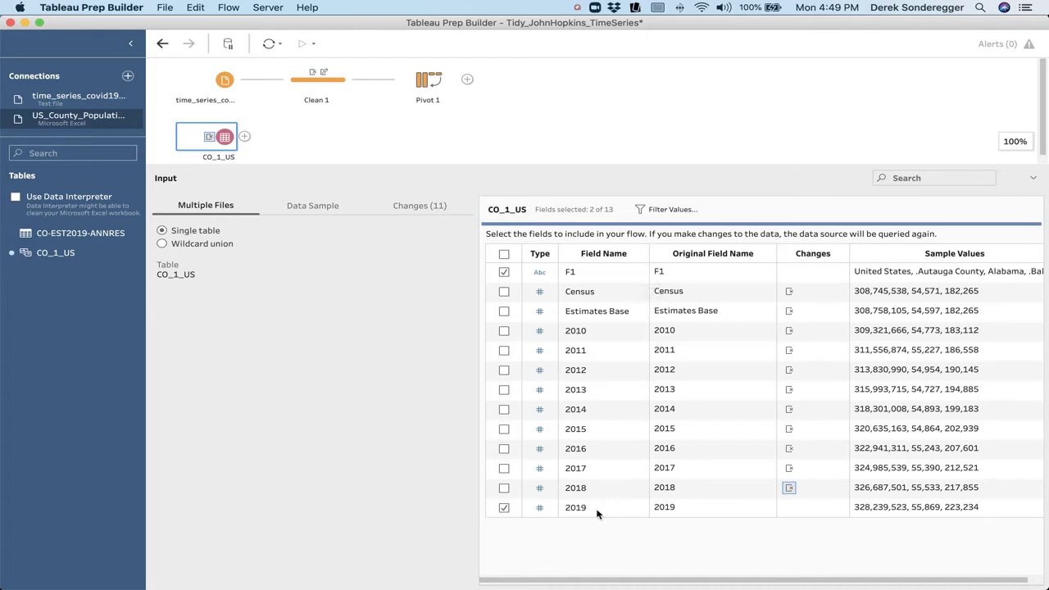
Add a cleaning step after the CO_1_US input.
click(244, 136)
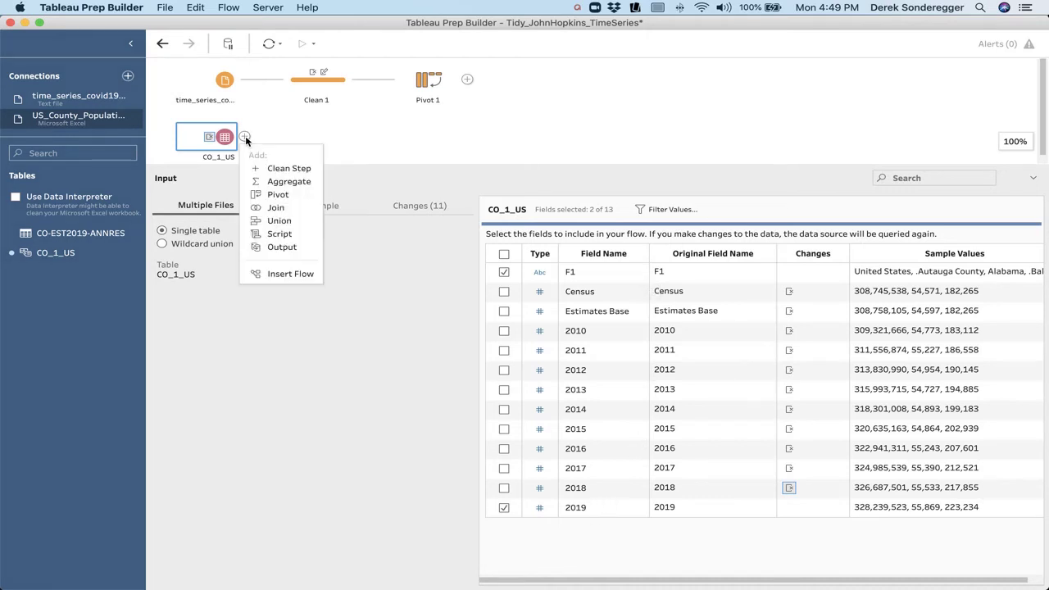
click(279, 168)
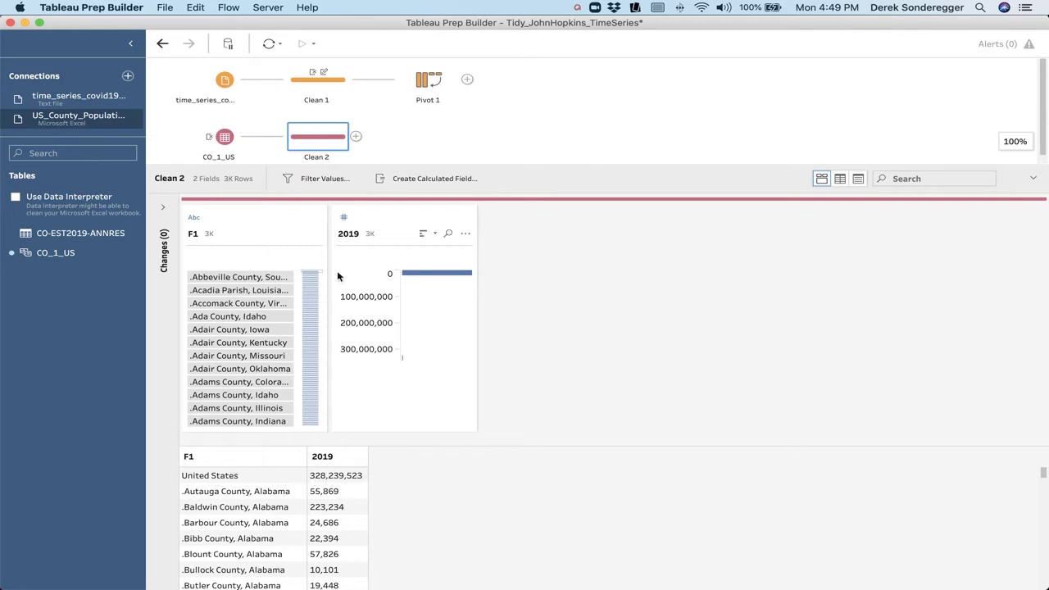
Filter the county population rows with the calculation F1 != 'United States'.
click(316, 182)
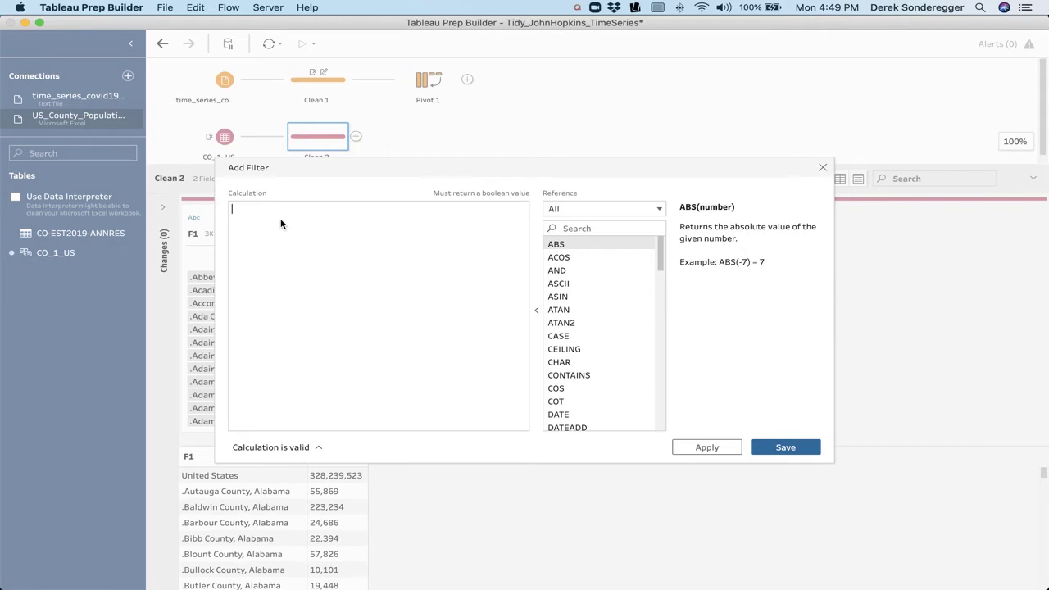
text(F1 != 'United States)
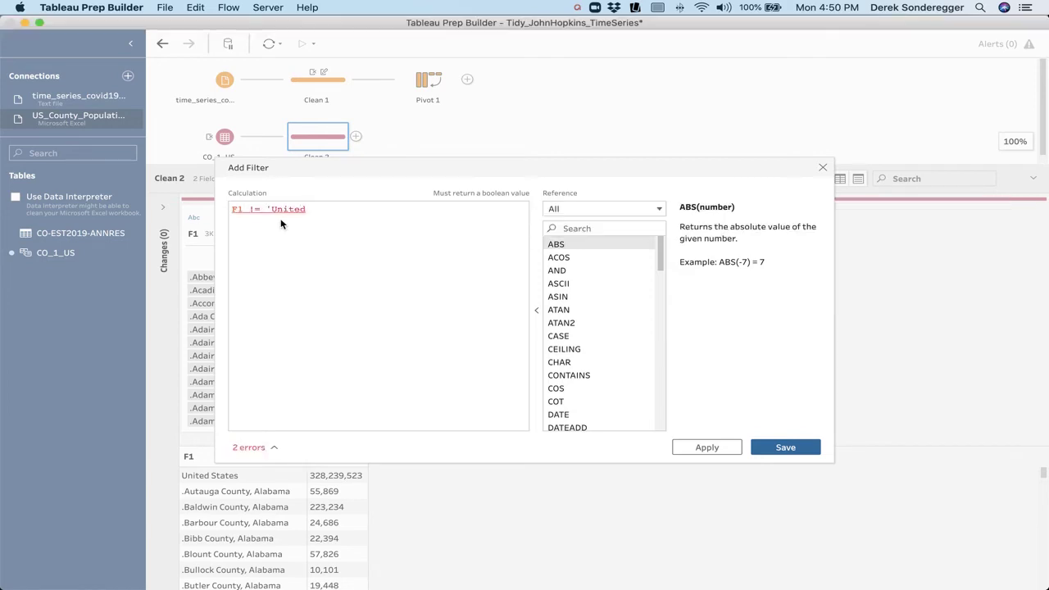
text(')
click(783, 446)
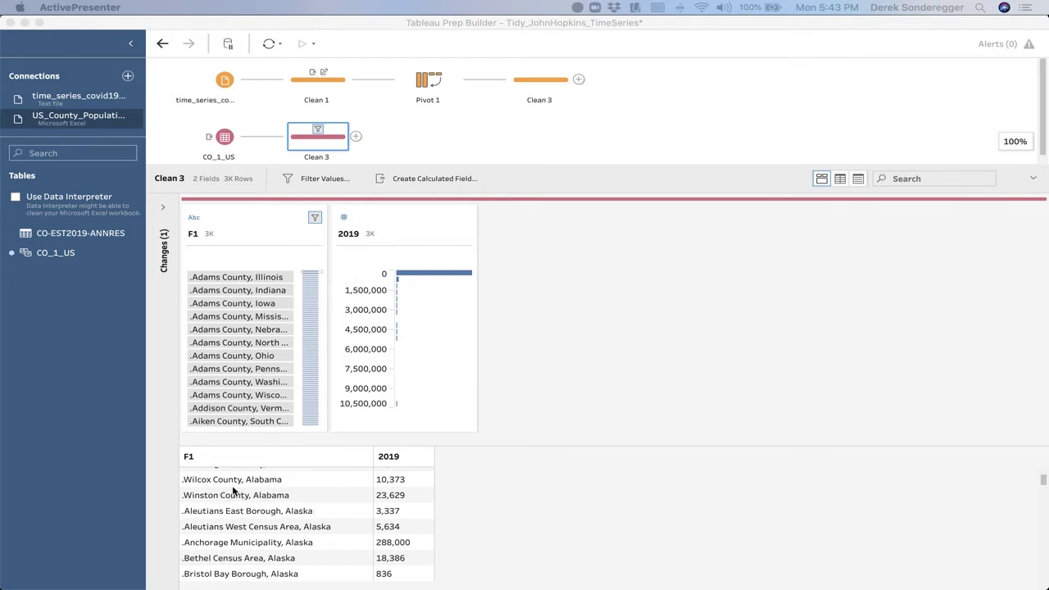
Split the F1 field automatically into separate county and state fields.
scroll(228, 494, up, 1)
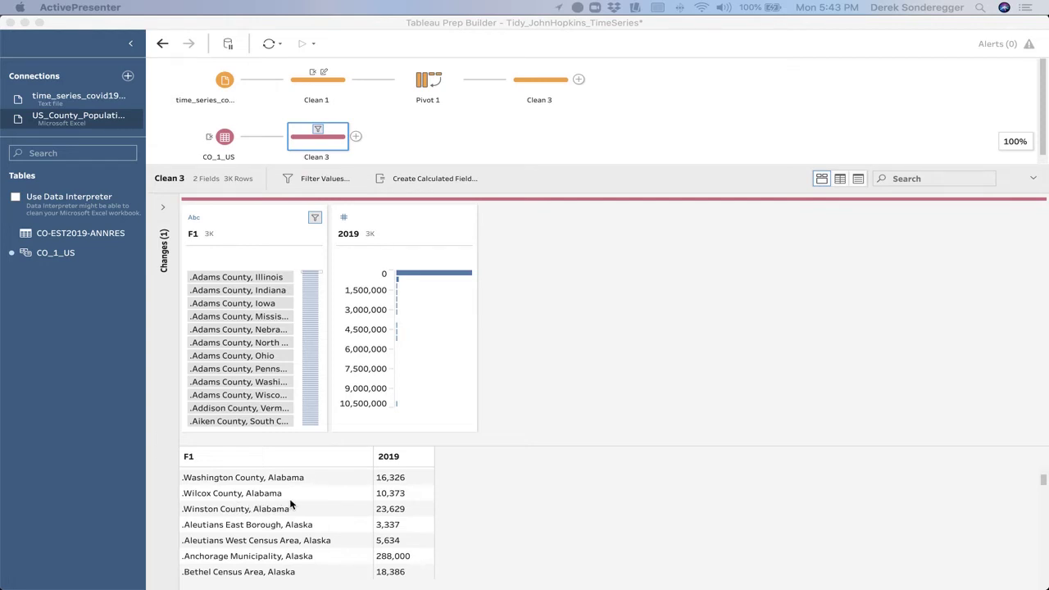
scroll(305, 496, down, 1)
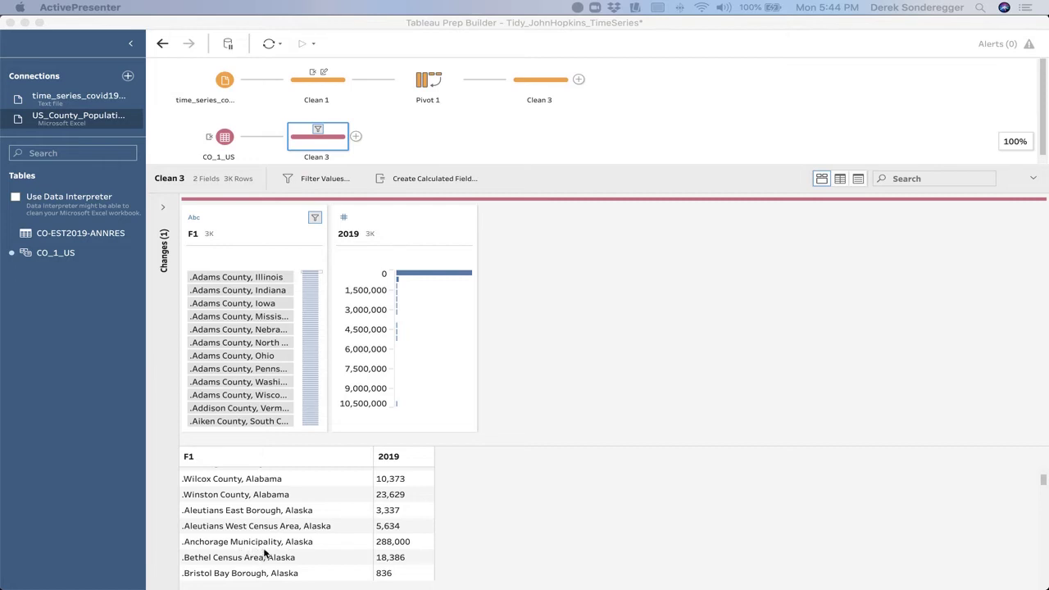
scroll(264, 548, down, 1)
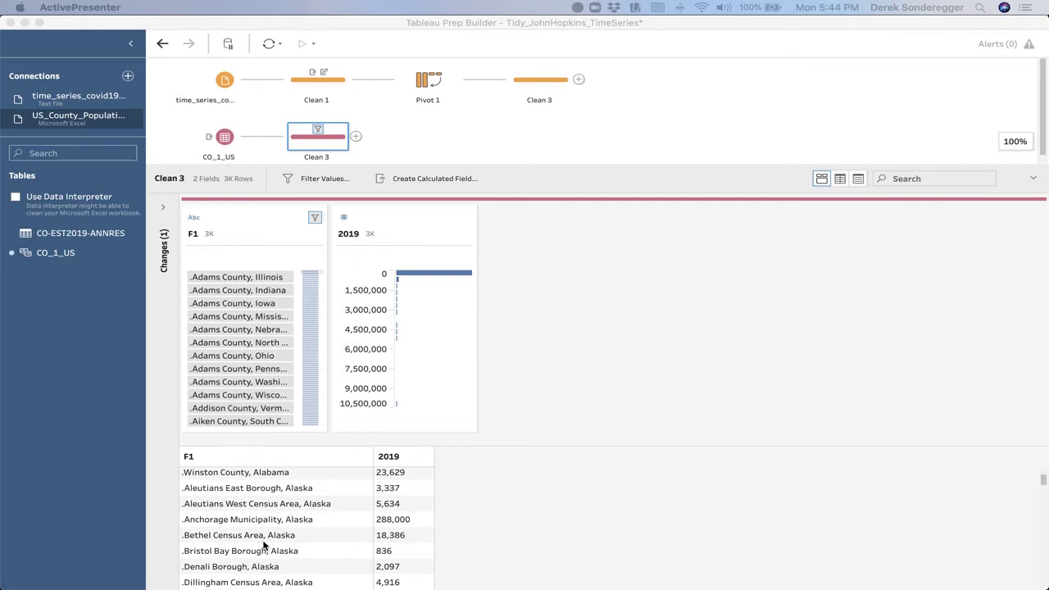
scroll(263, 545, up, 1)
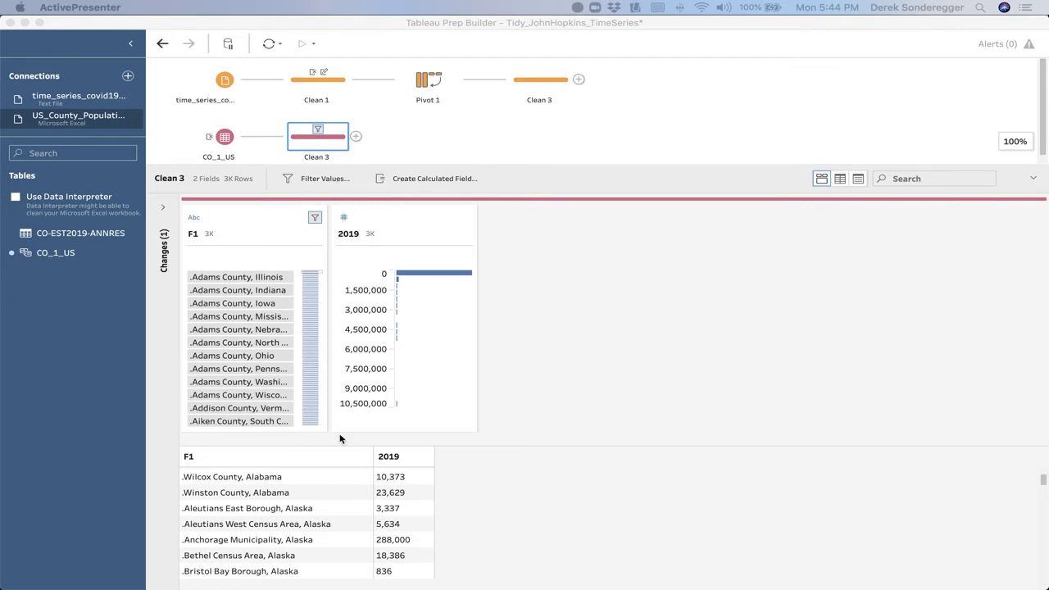
click(308, 462)
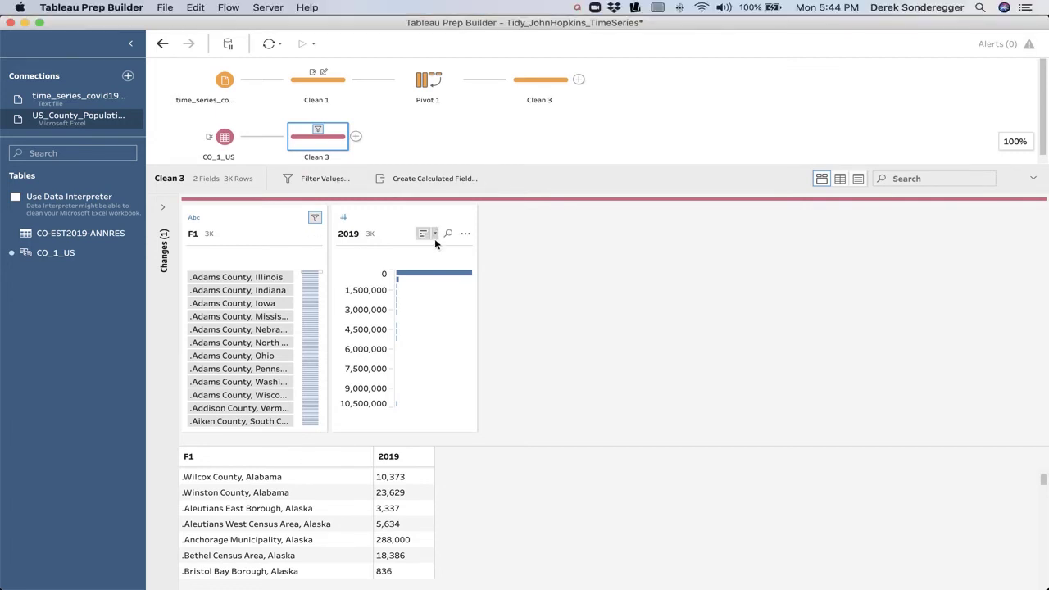
click(315, 235)
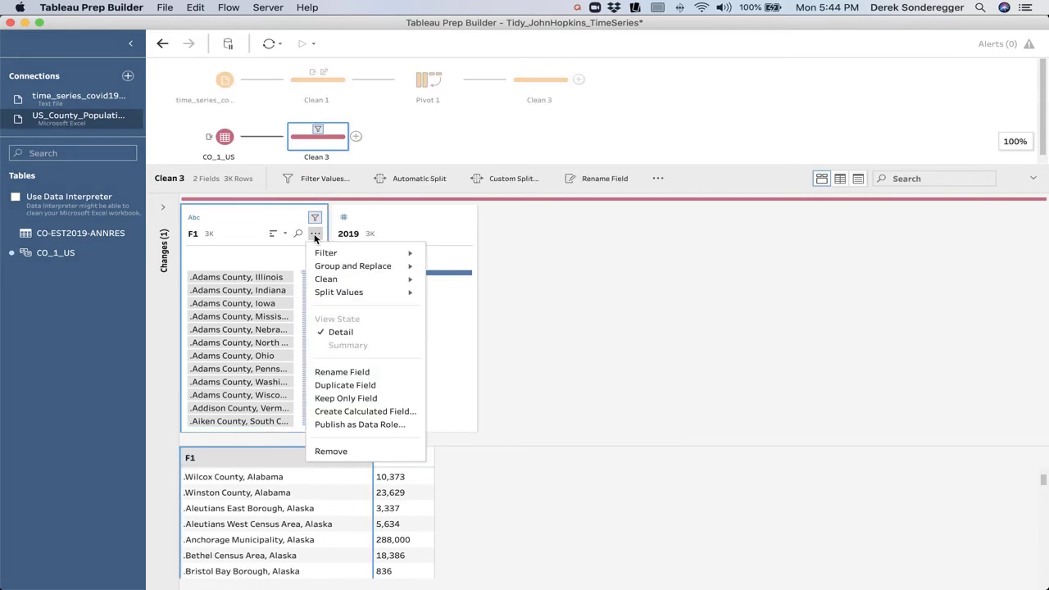
mouse_move(356, 295)
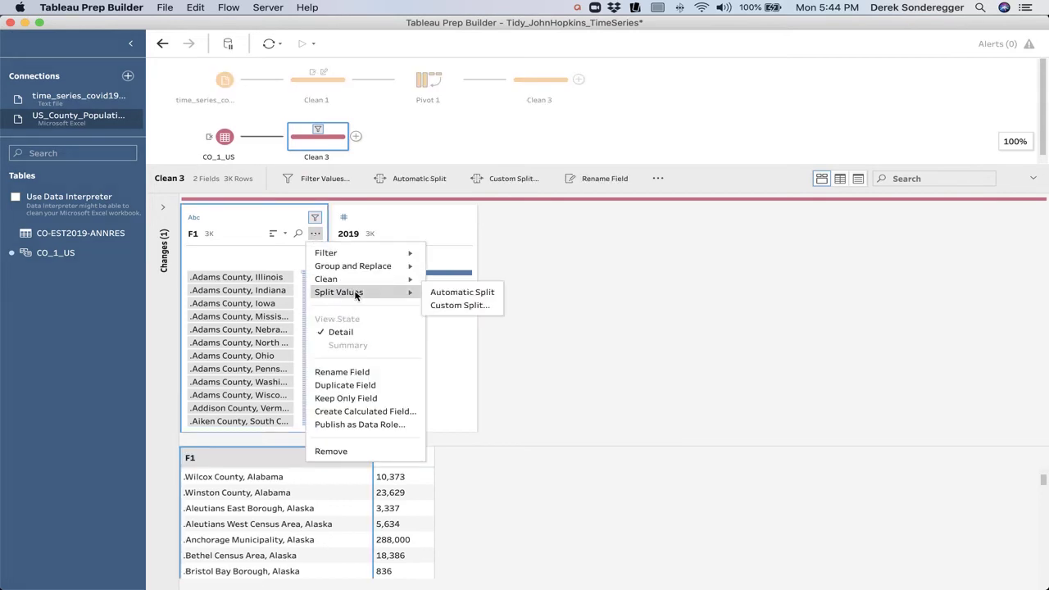
click(462, 293)
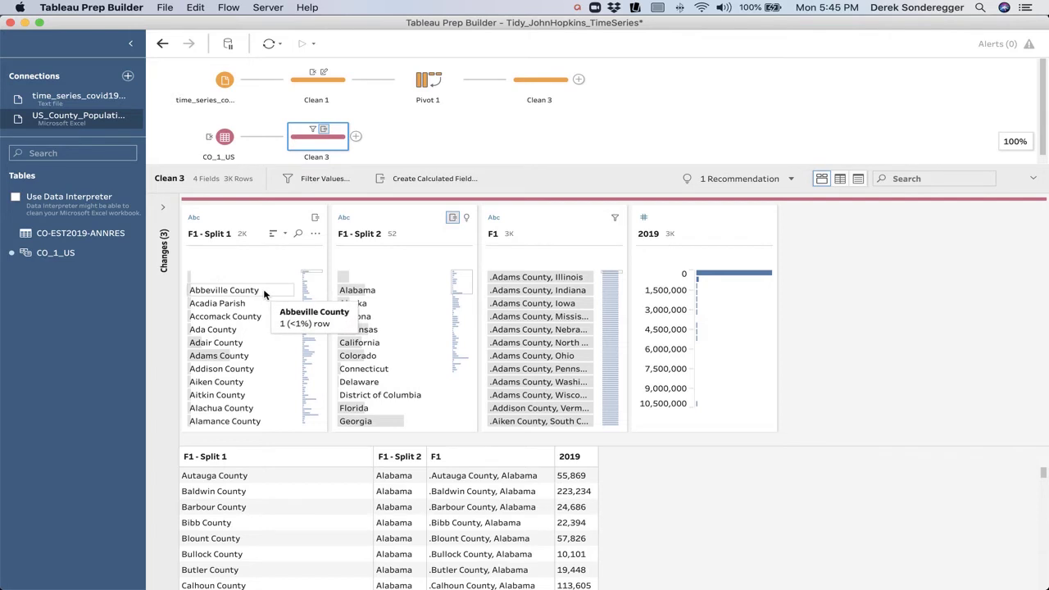
Rename the field F1 - Split 2 as State and F1 - Split 1 as County.
scroll(247, 362, down, 5)
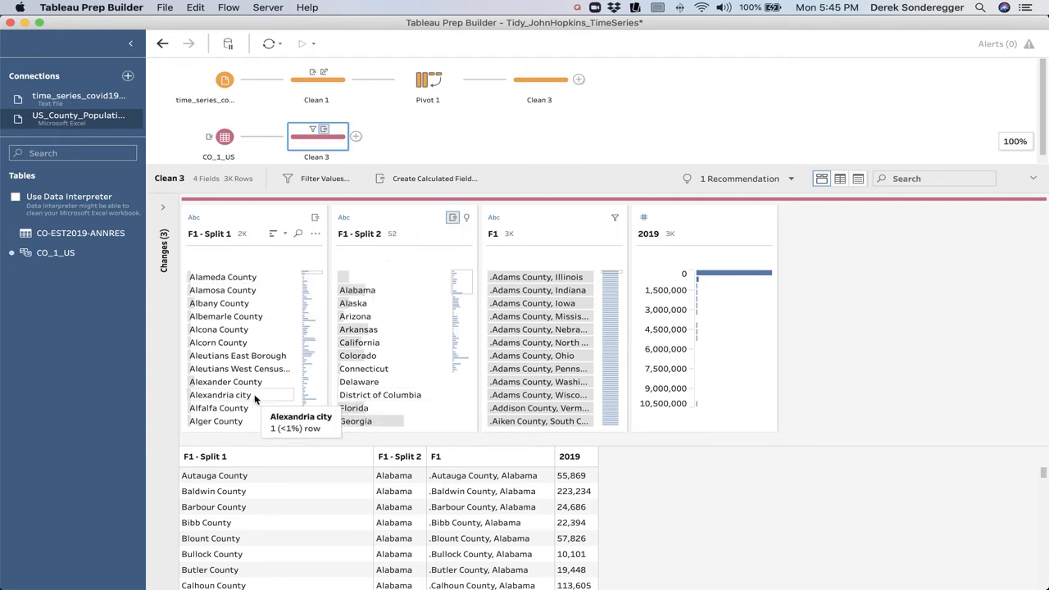
double_click(367, 234)
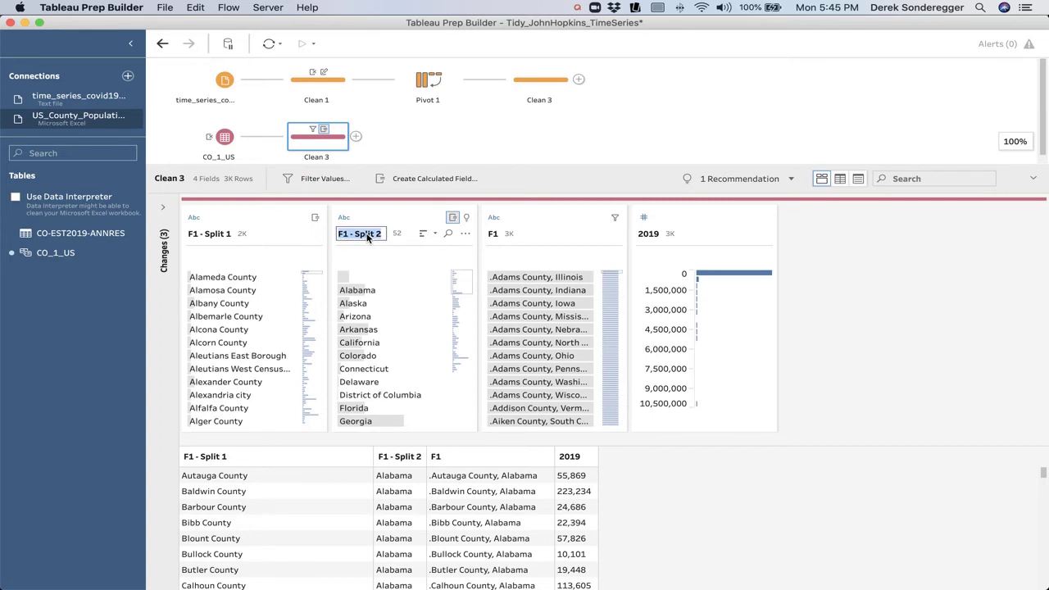
text(State)
key(Return)
double_click(200, 235)
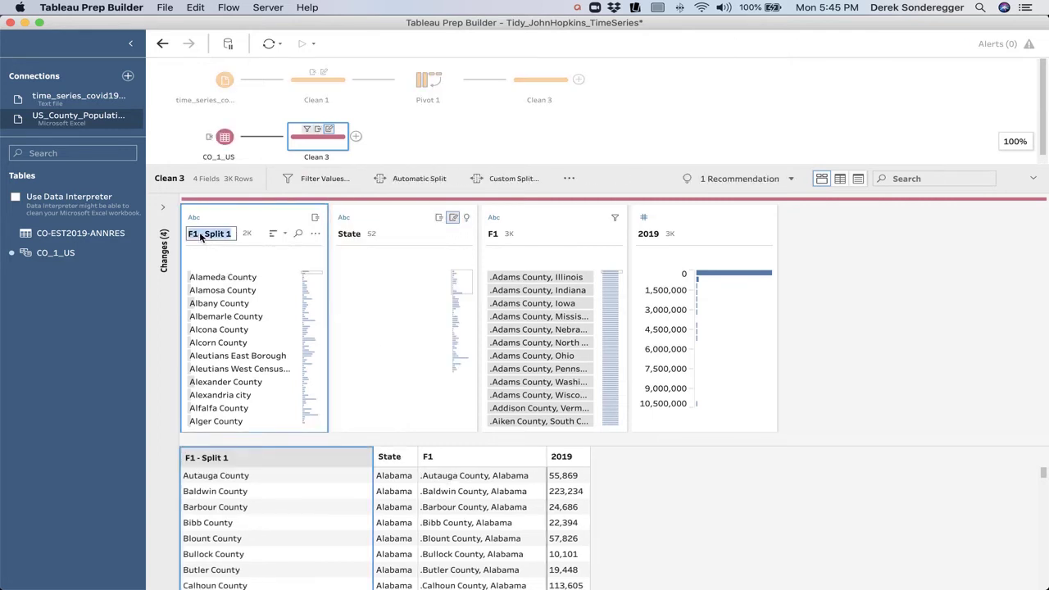
text(County)
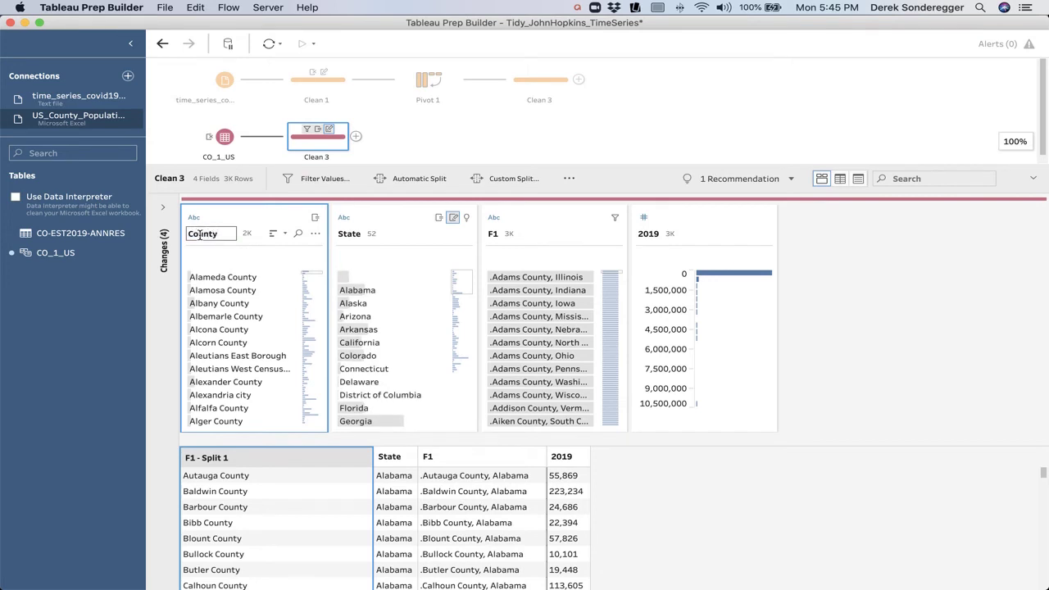
key(Return)
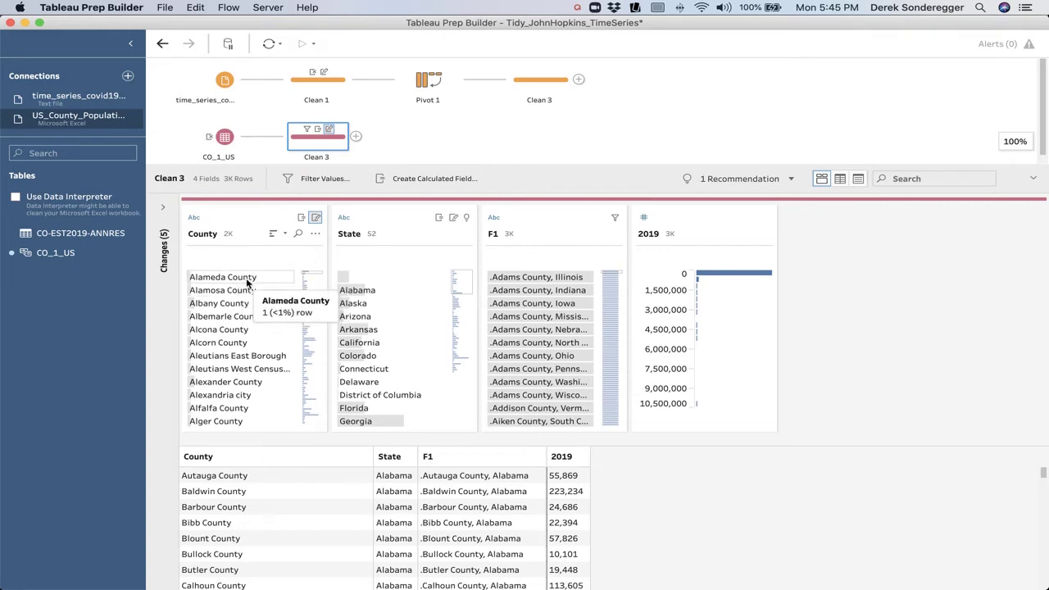
Start a calculated field from the County field and name it County.
click(315, 234)
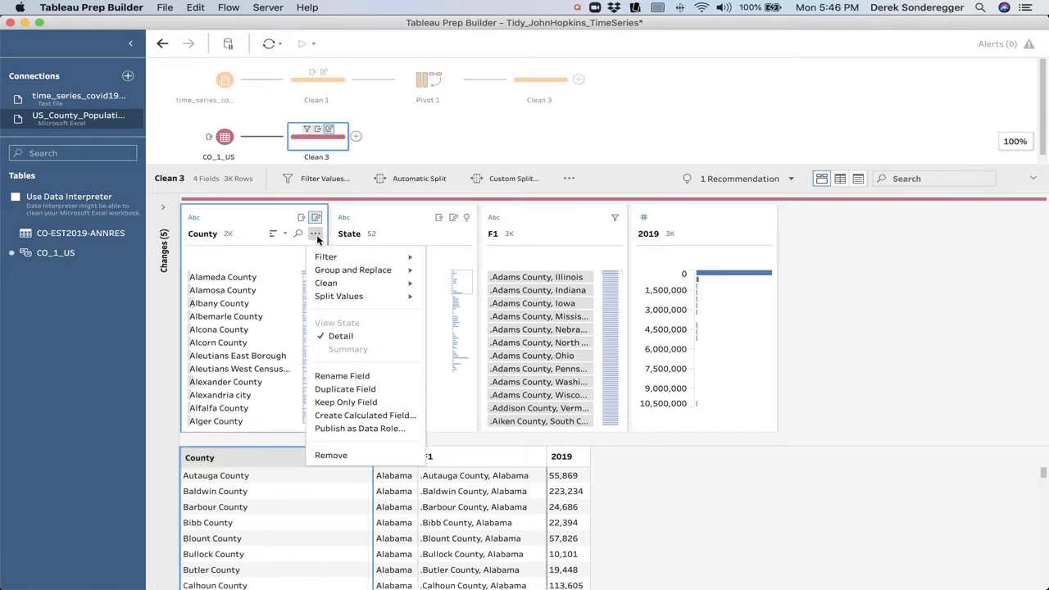
click(365, 415)
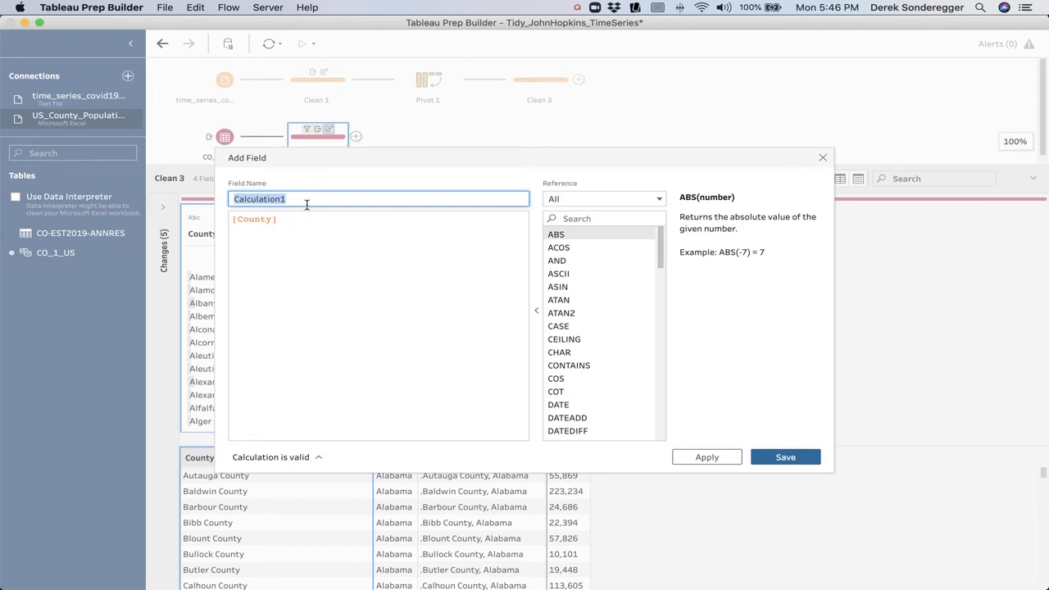
key(ctrl+super+d)
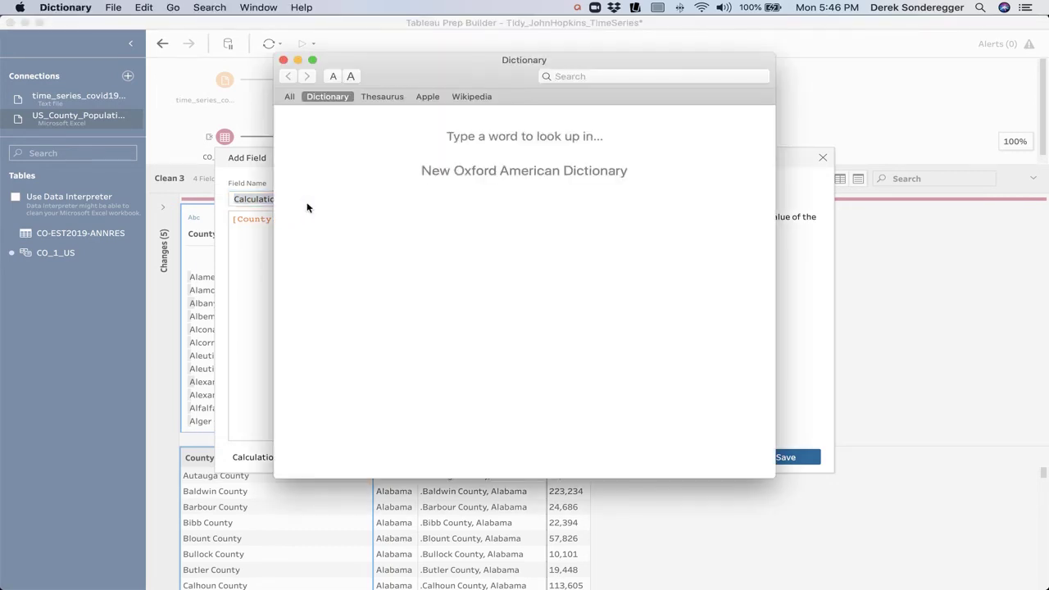
click(282, 61)
double_click(302, 199)
text(County)
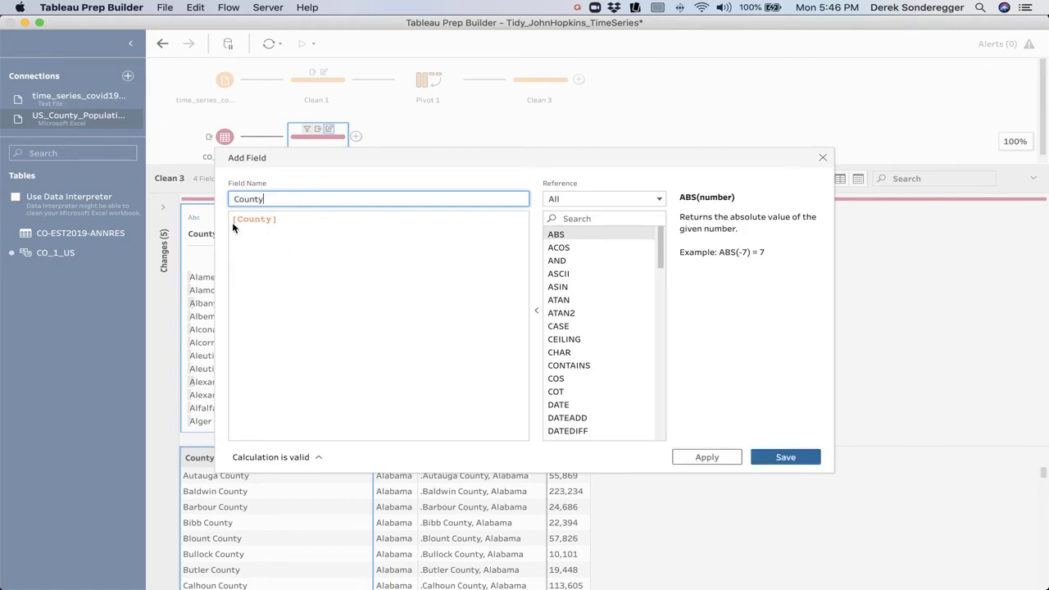
Define the calculation as Replace([County], 'County', '') and save it over the County field.
click(233, 221)
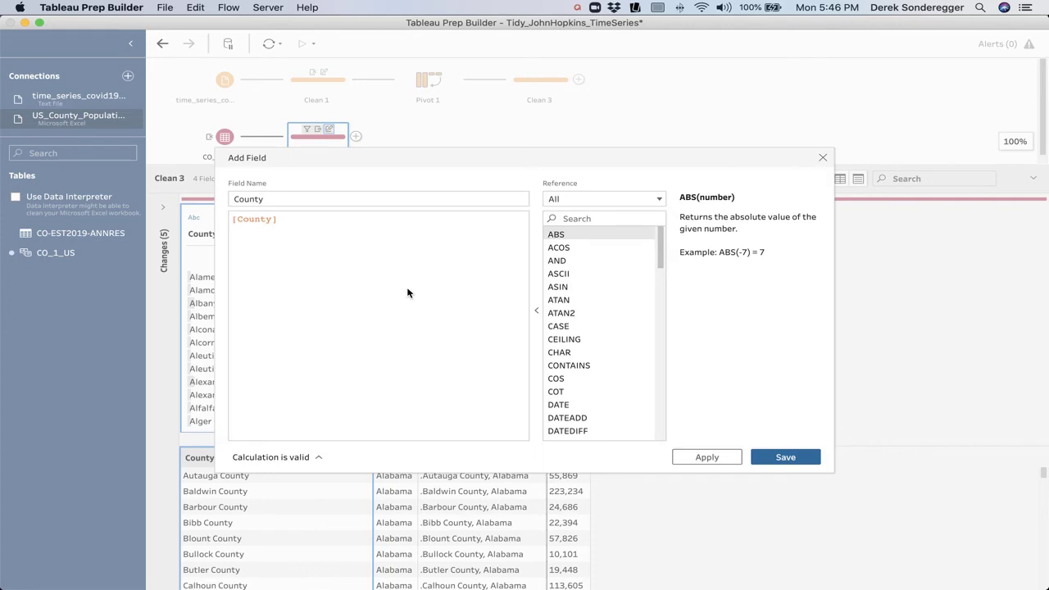
text(Replace()
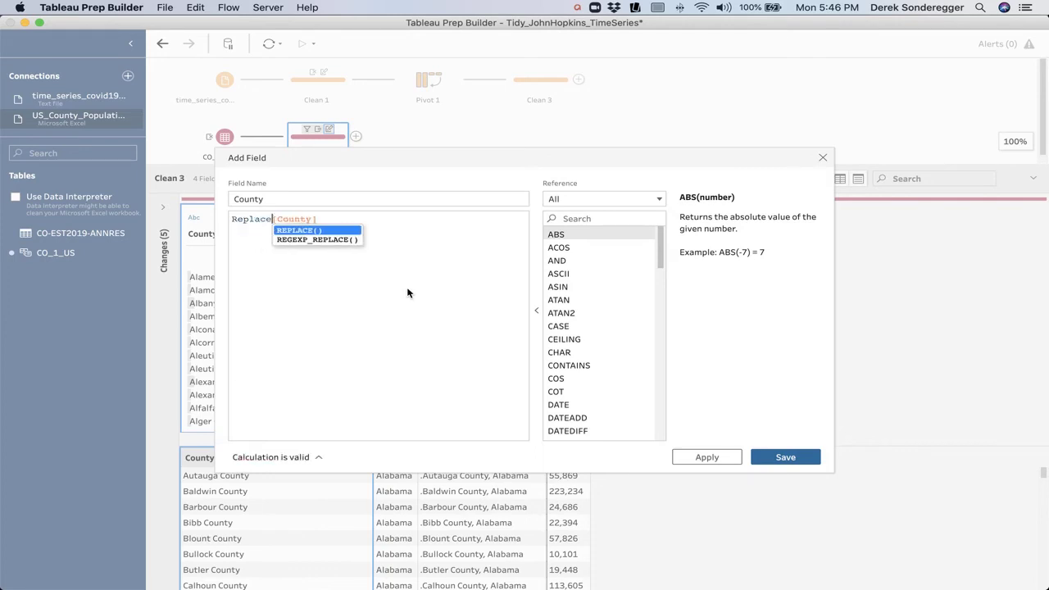
click(337, 218)
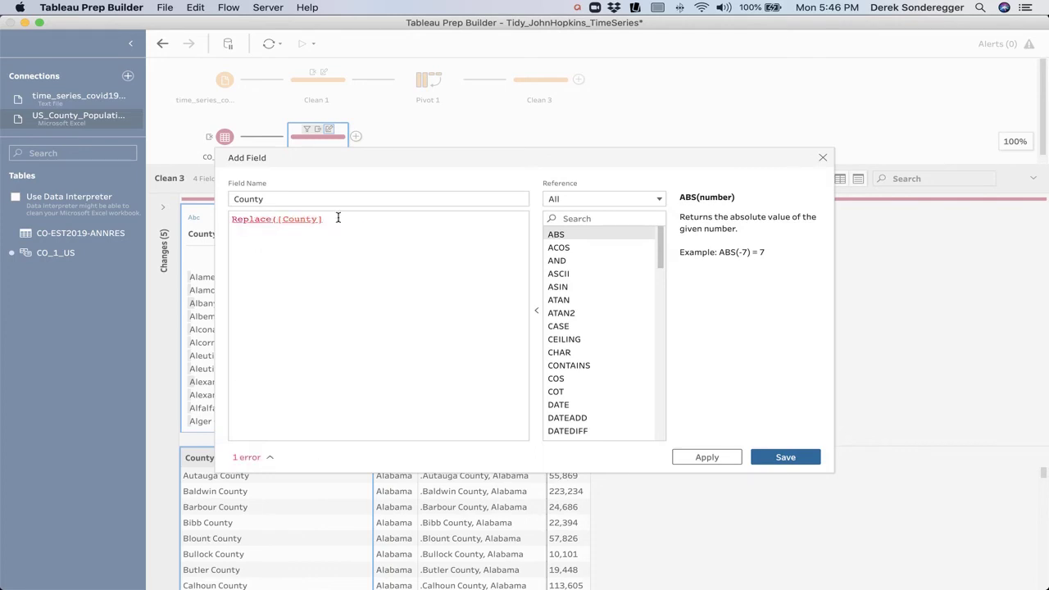
text(, C)
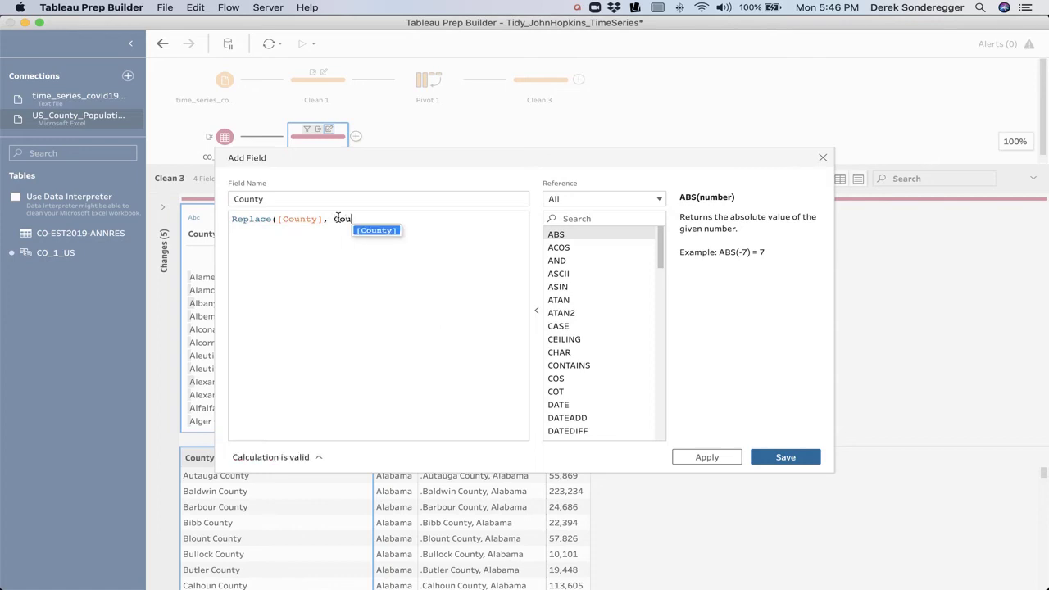
key(BackSpace)
text([County], 'Coun)
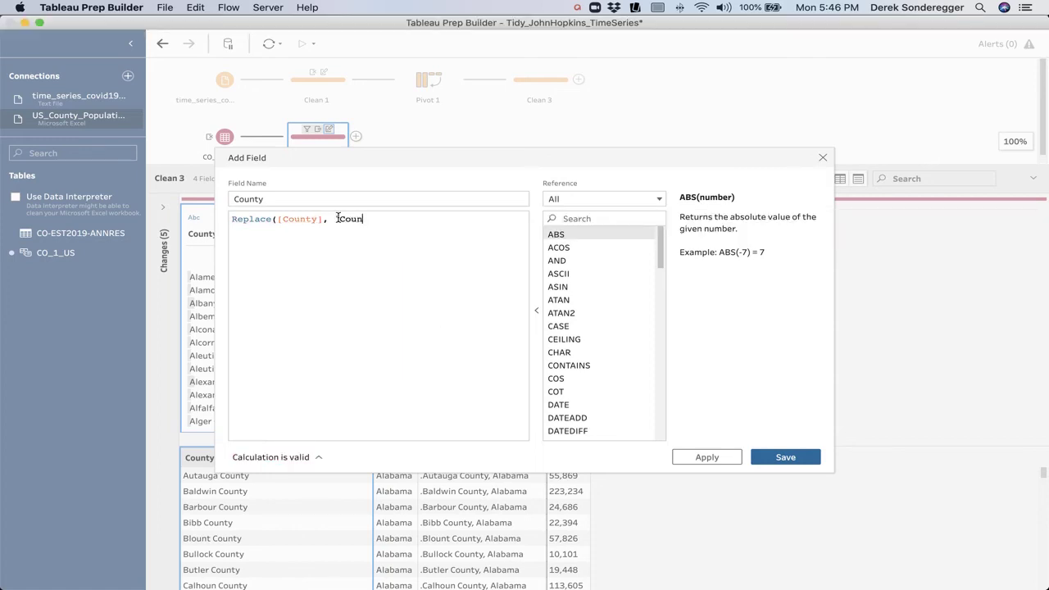
text(ty', ''))
drag(451, 168, 593, 94)
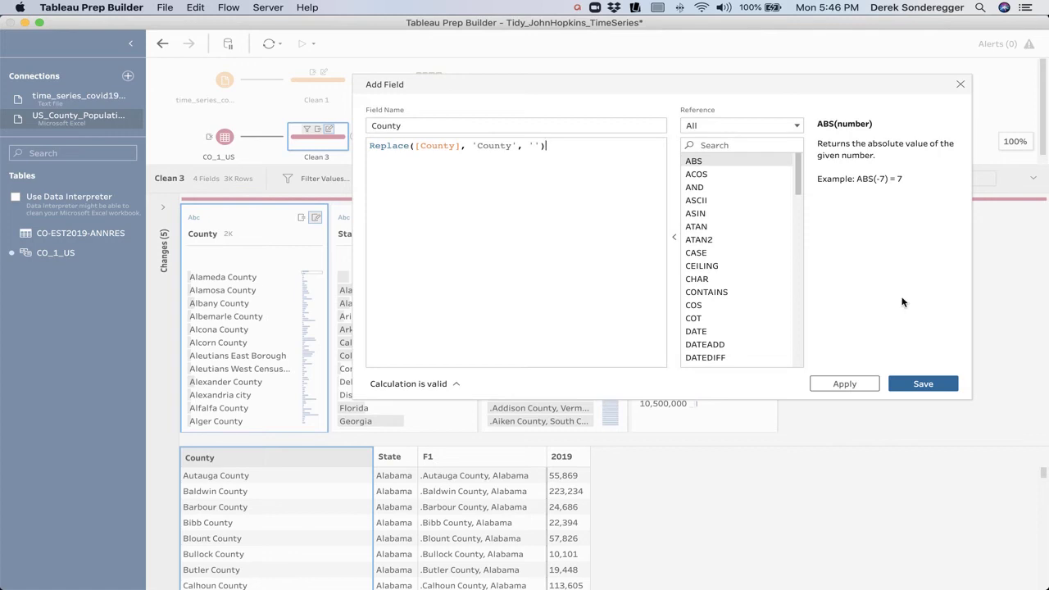
click(923, 384)
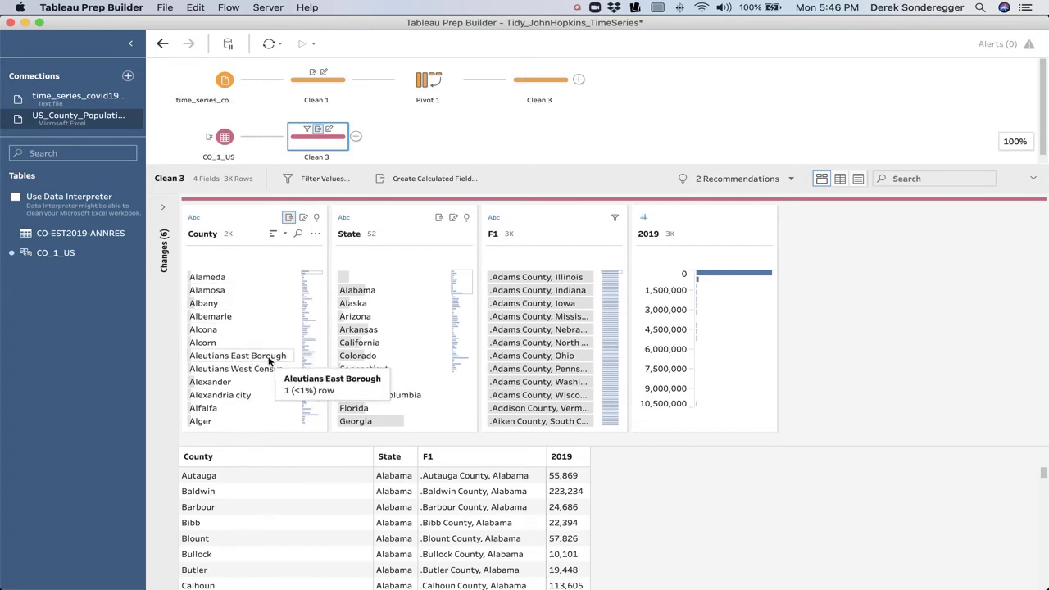
Save further Replace calculations on the County field that strip the words 'Parish', 'city' and 'Census Area'.
click(422, 179)
click(949, 418)
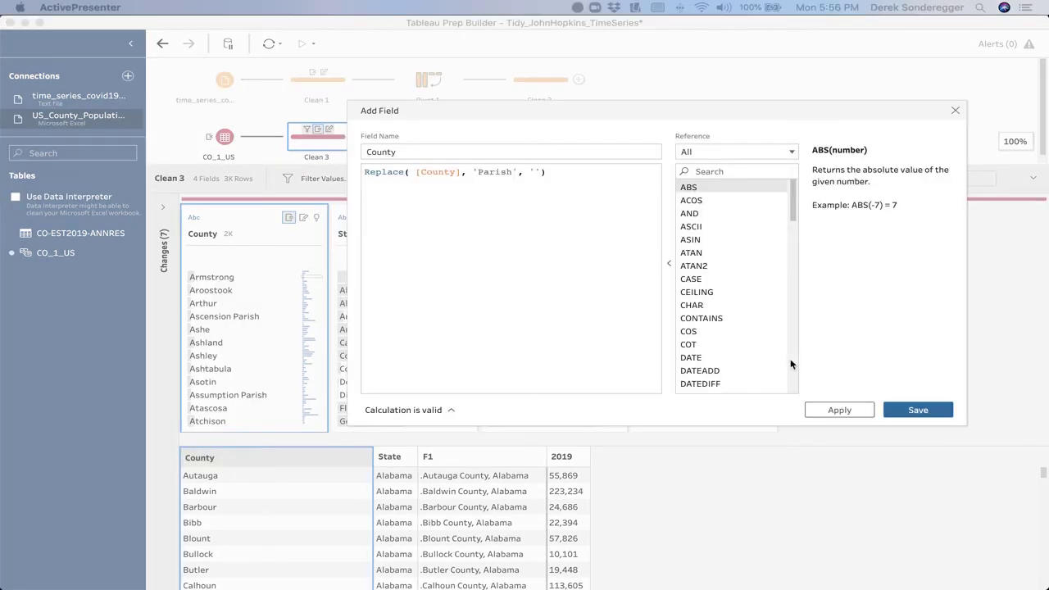
click(919, 411)
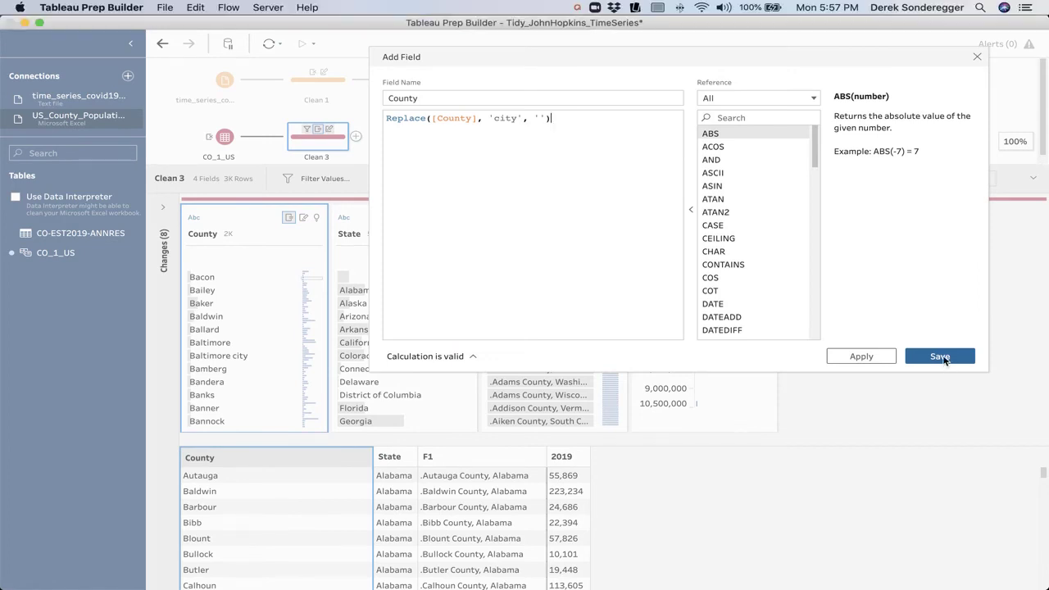
click(940, 356)
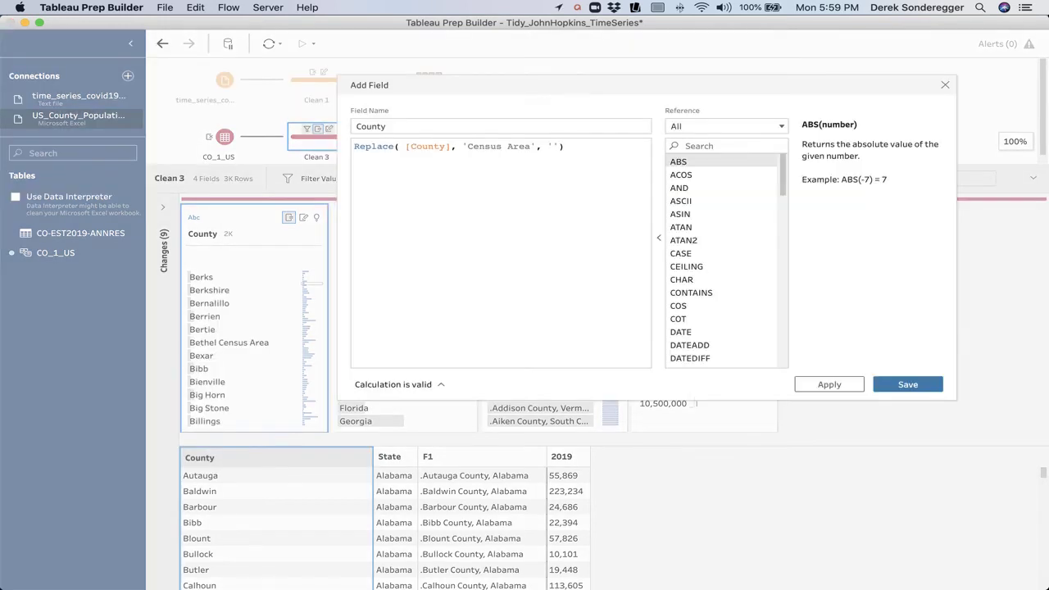
click(908, 390)
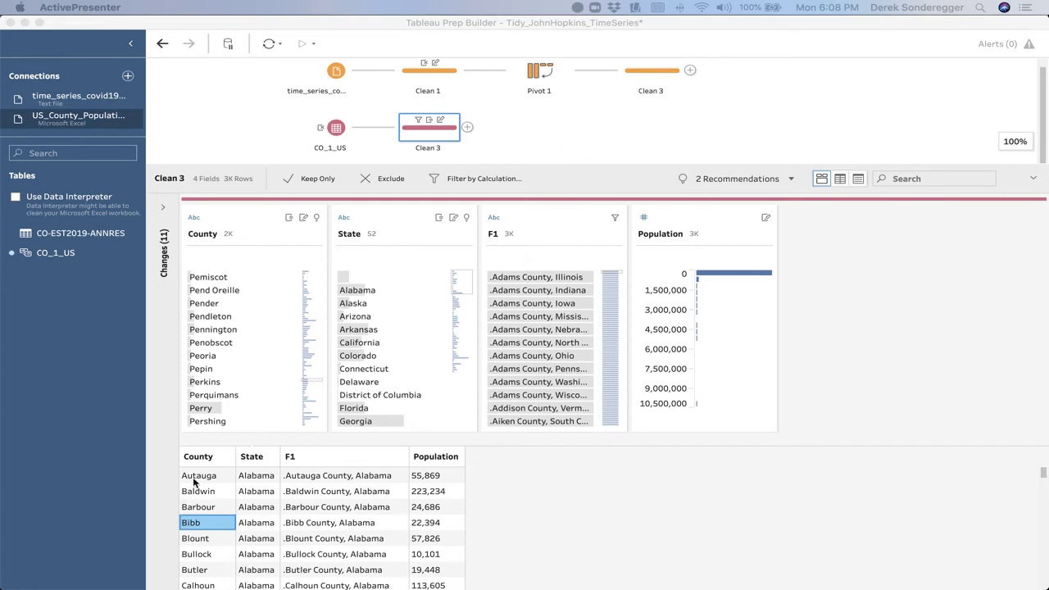
Open the cleaning step after Pivot 1 and compare its County and State values with the population table.
scroll(203, 536, down, 1)
scroll(203, 535, up, 1)
click(649, 77)
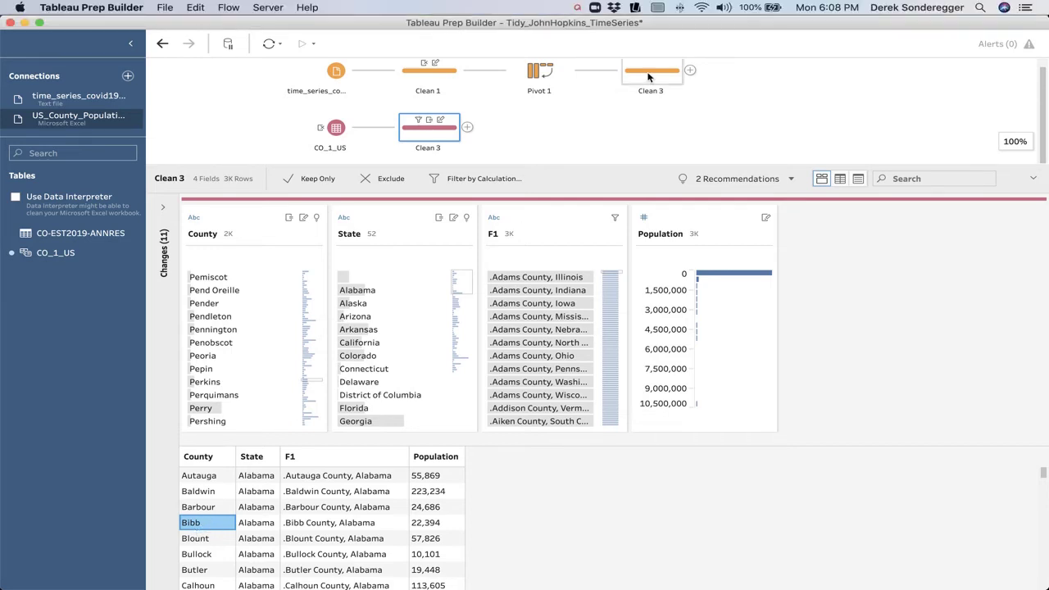
click(649, 77)
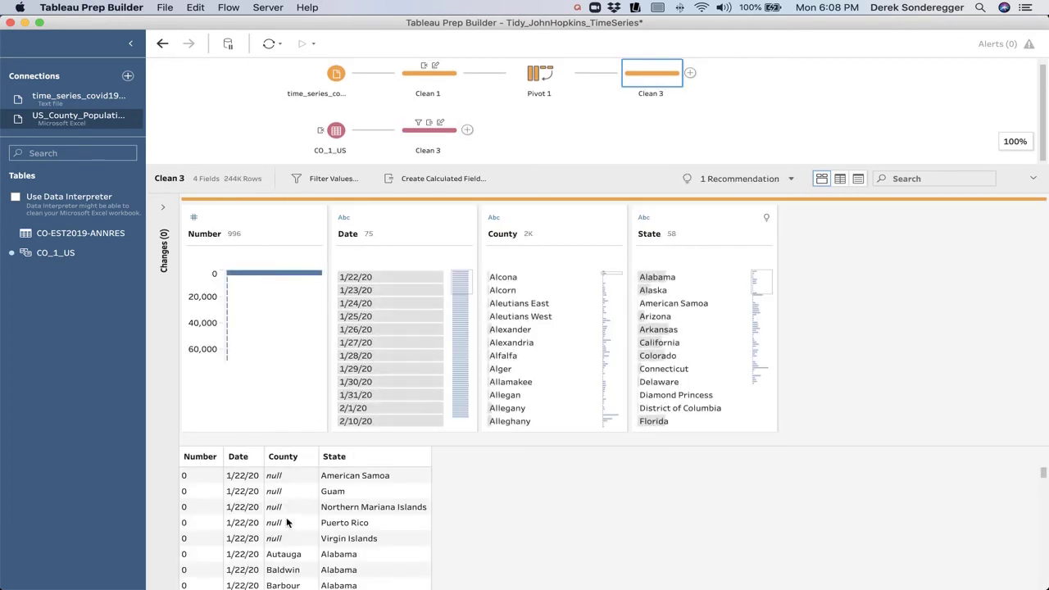
scroll(287, 558, down, 5)
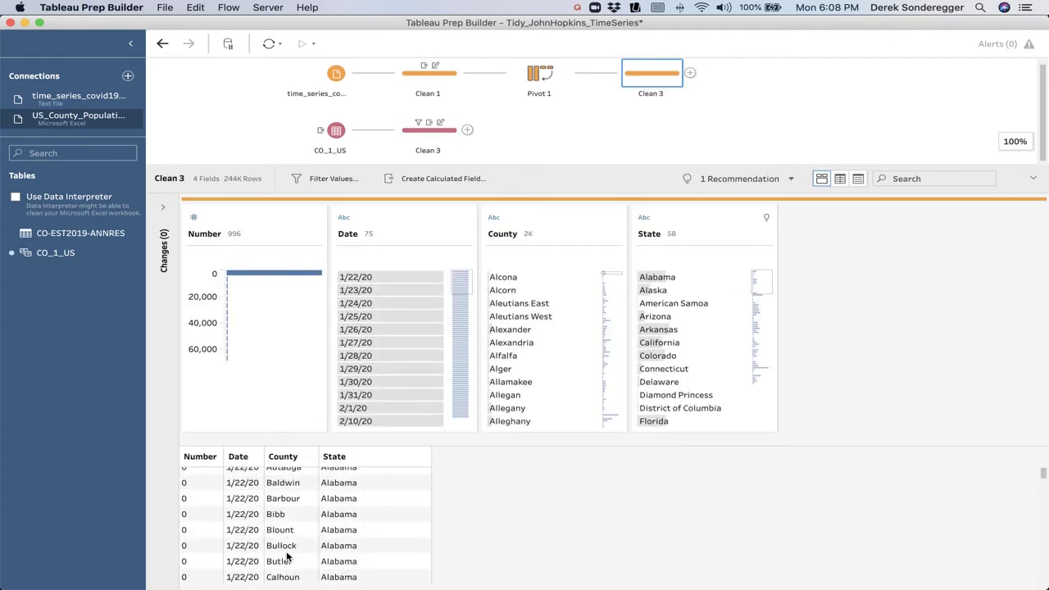
scroll(278, 532, up, 5)
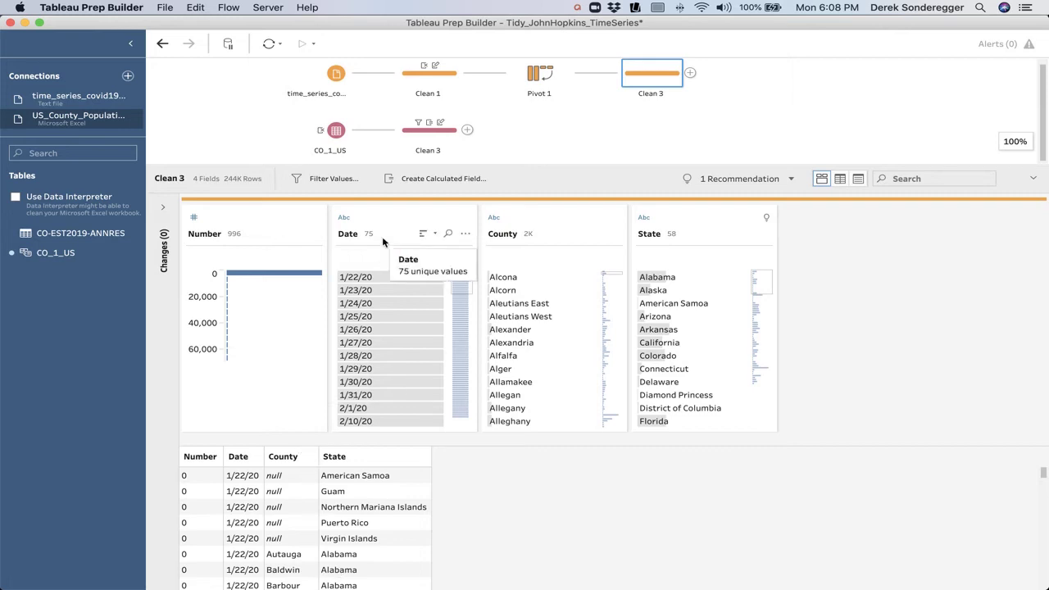
Remove extra spaces from the County field in the cleaning step after Pivot 1.
click(615, 234)
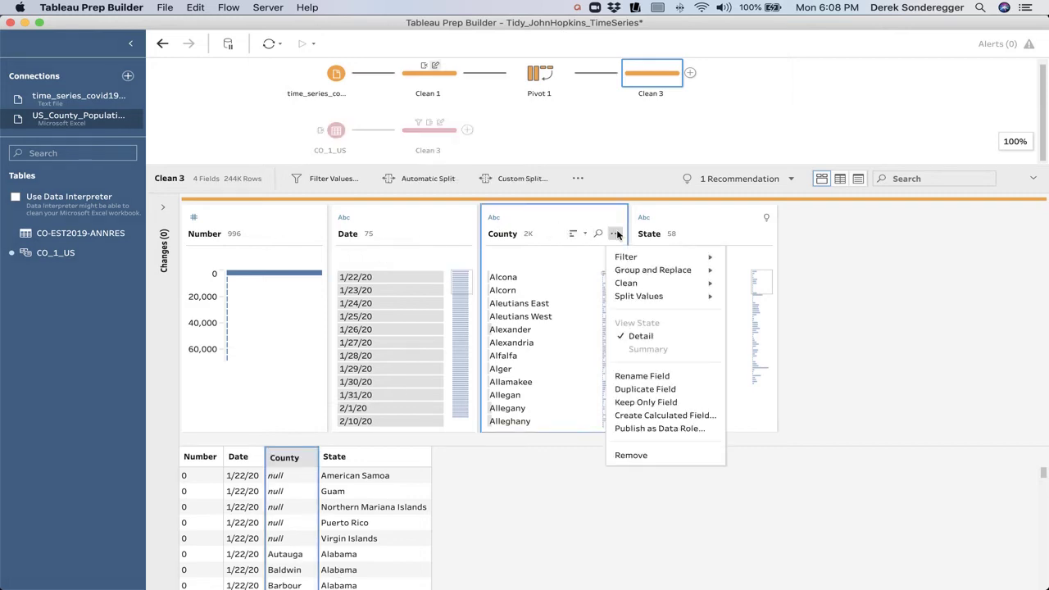
mouse_move(630, 285)
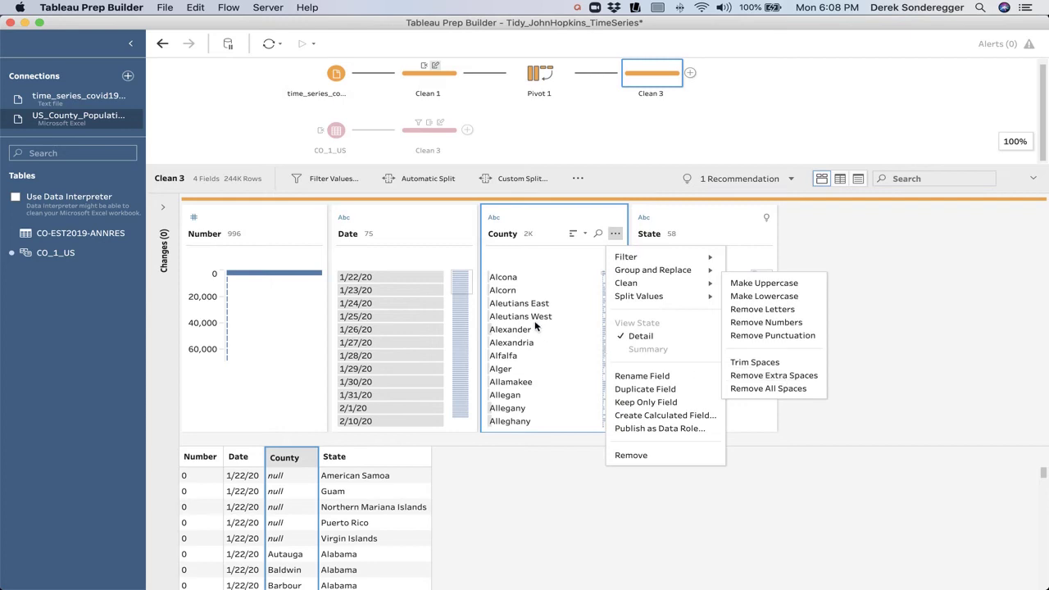
click(773, 376)
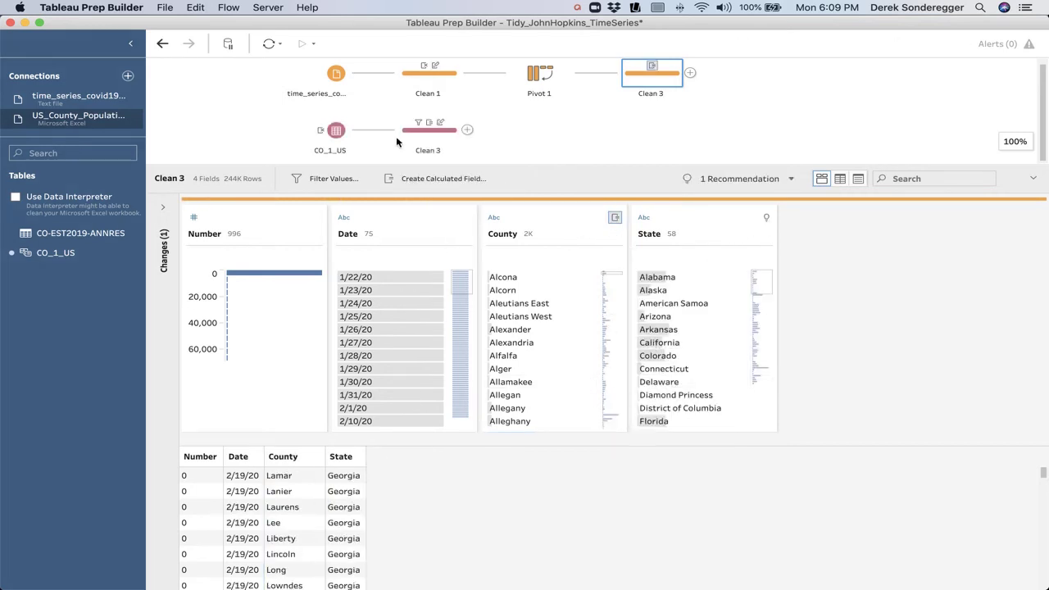
Remove extra spaces from the County field in the cleaning step of the CO_1_US population table.
click(428, 137)
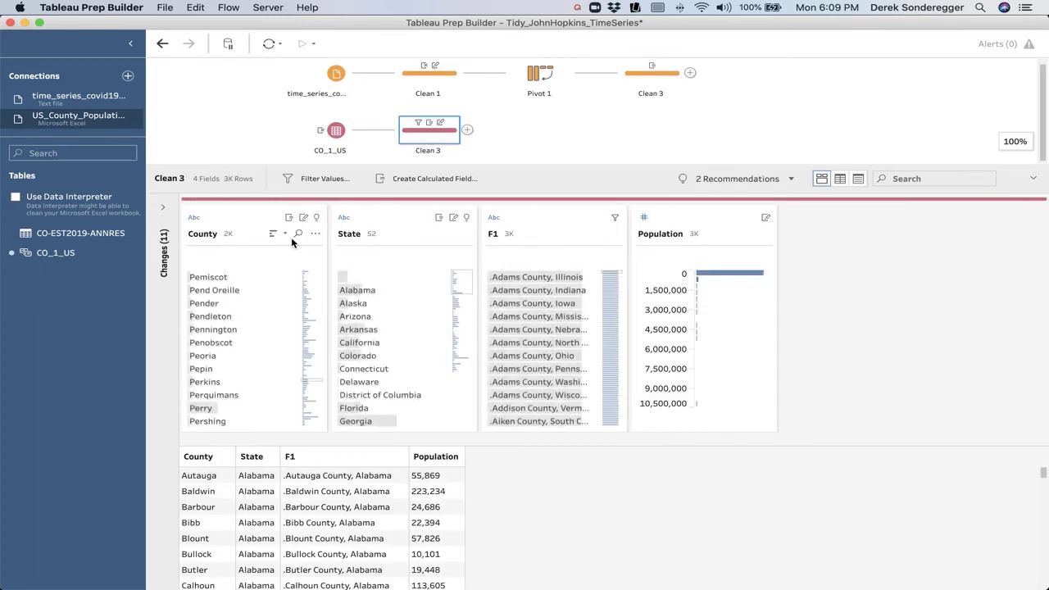
click(315, 234)
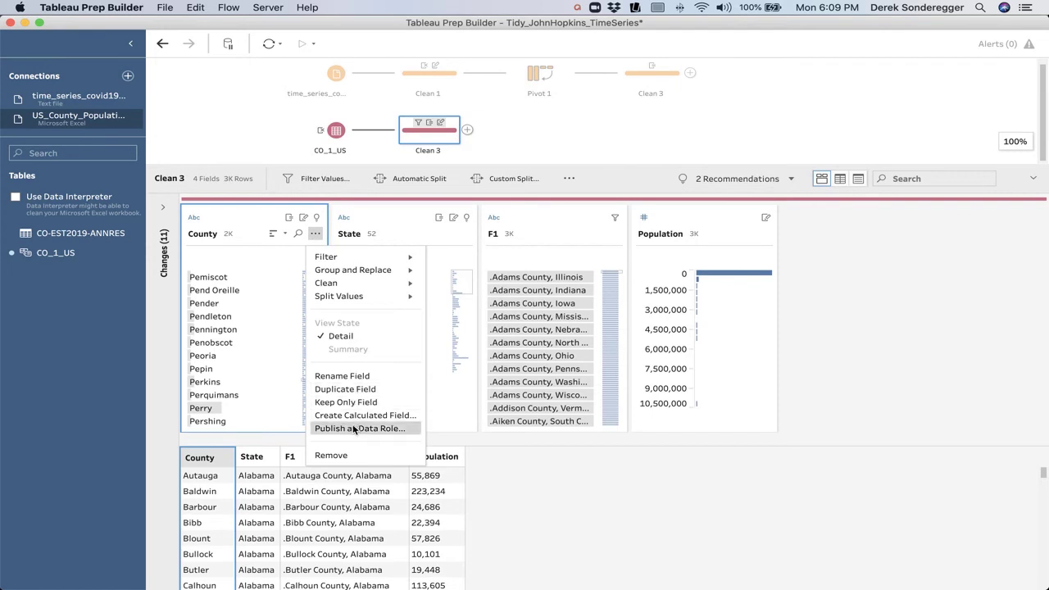
mouse_move(369, 283)
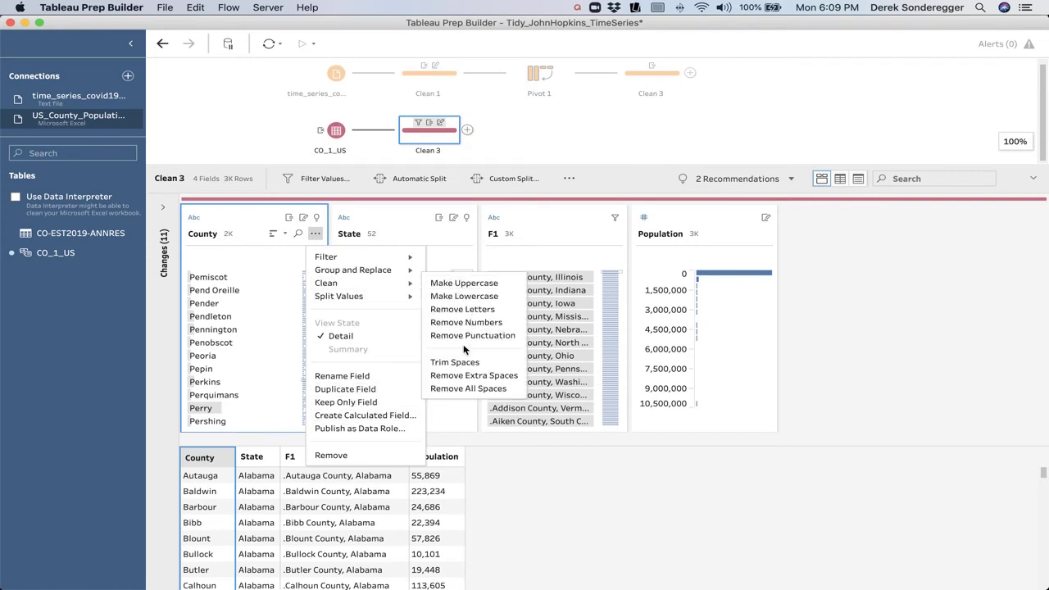
click(460, 375)
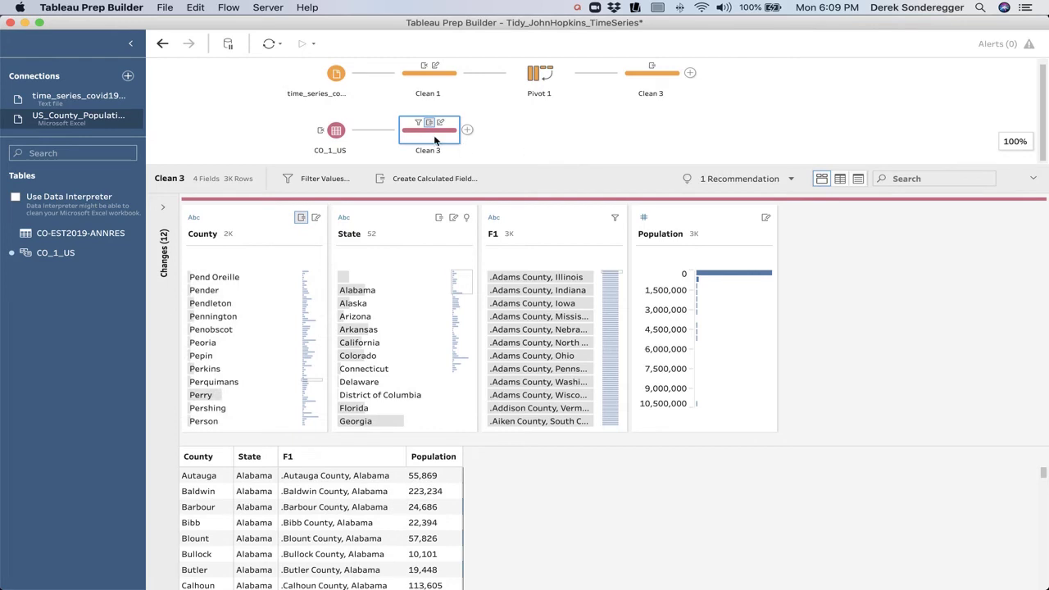
Join the population cleaning step to the pivoted cases' cleaning step, adding a State = State clause to the County match.
drag(440, 138, 696, 129)
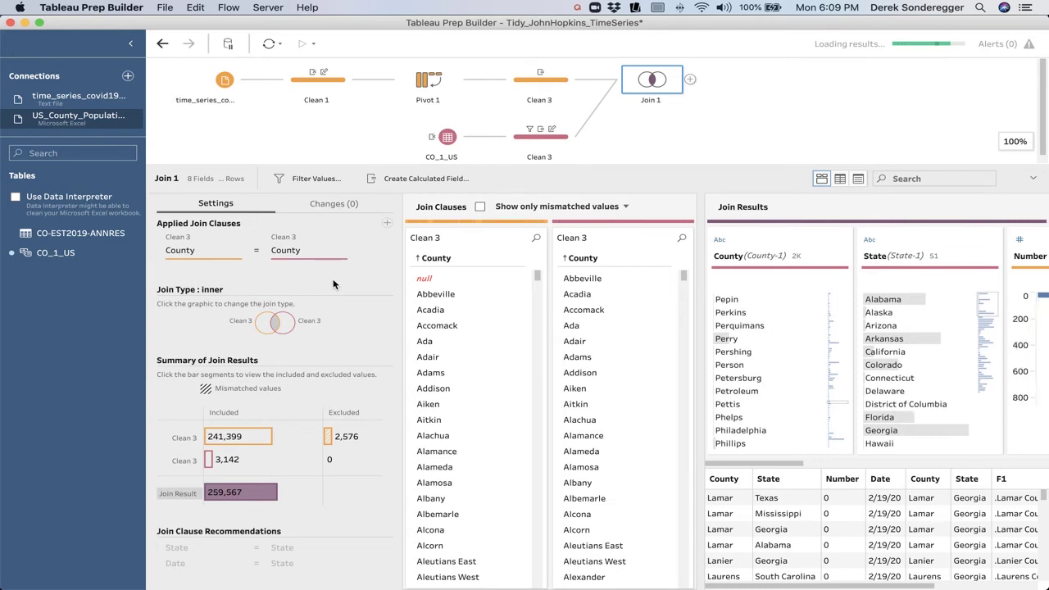
click(387, 224)
click(208, 352)
click(380, 353)
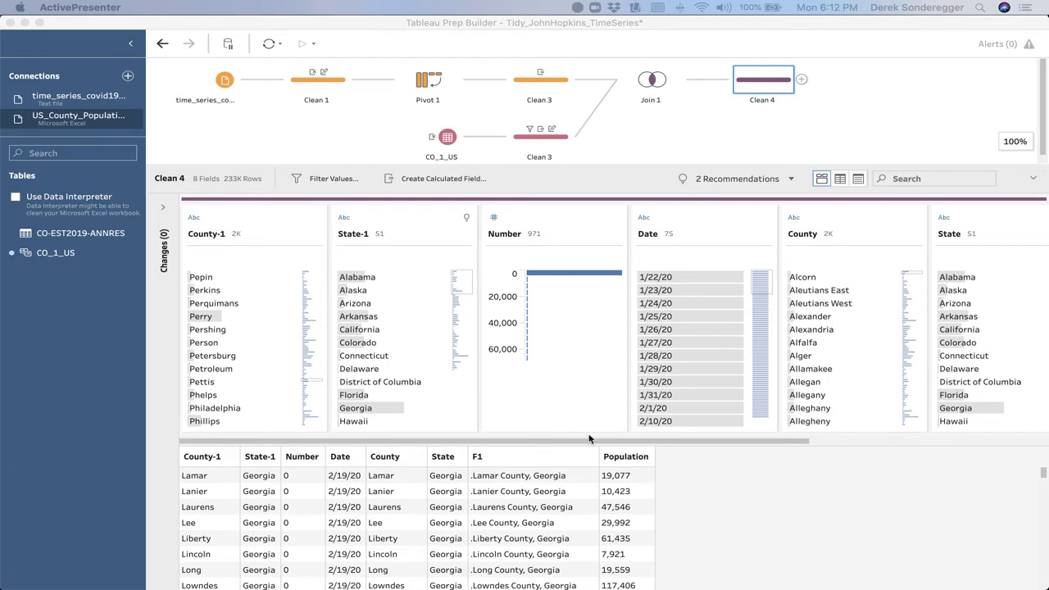
Remove the County-1, State-1 and F1 fields in the cleaning step after Join 1.
click(312, 238)
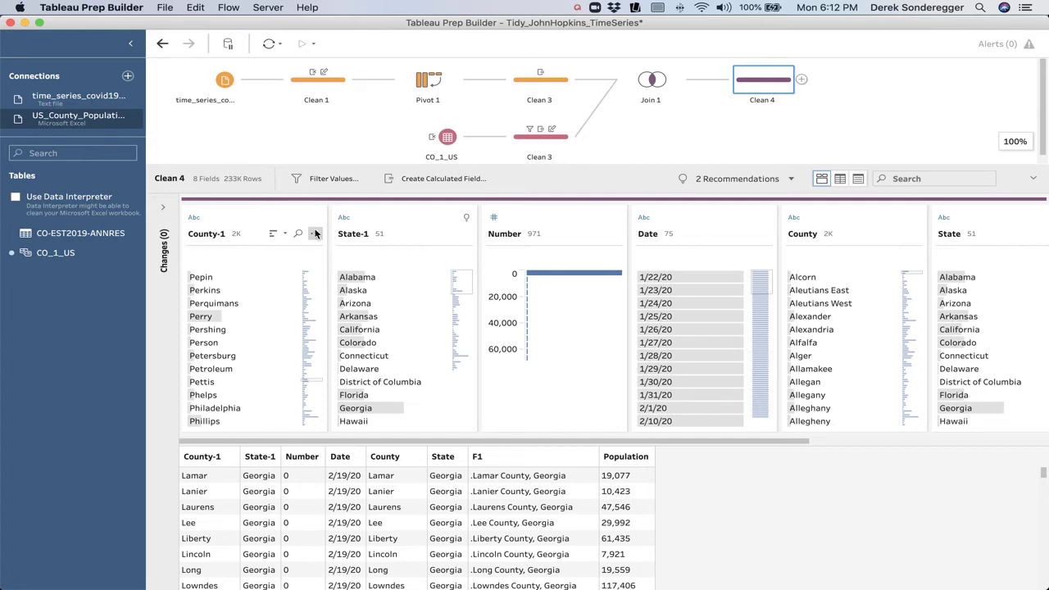
click(315, 234)
click(344, 455)
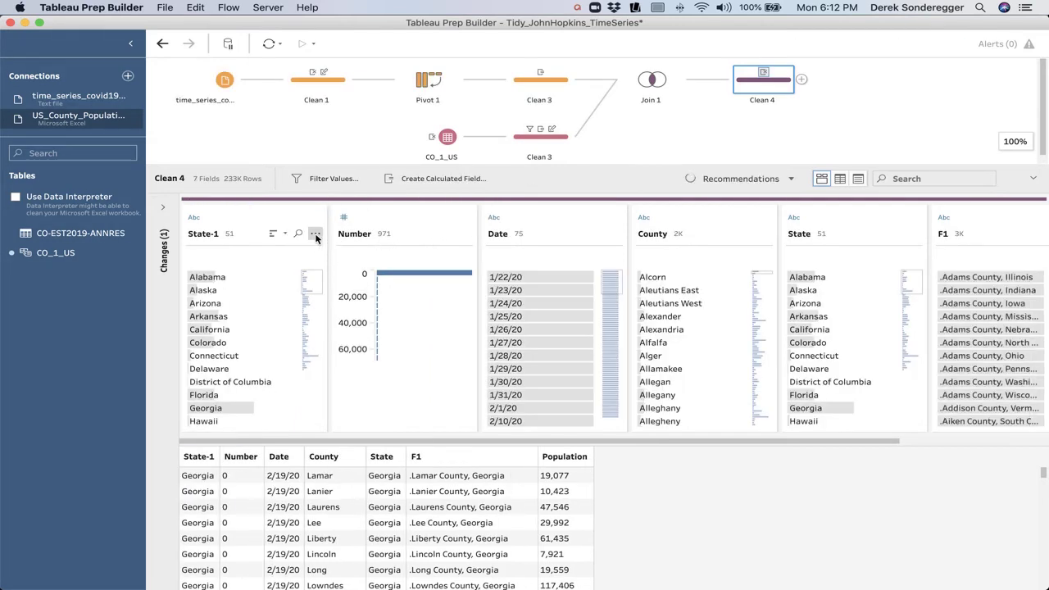
click(316, 235)
click(338, 457)
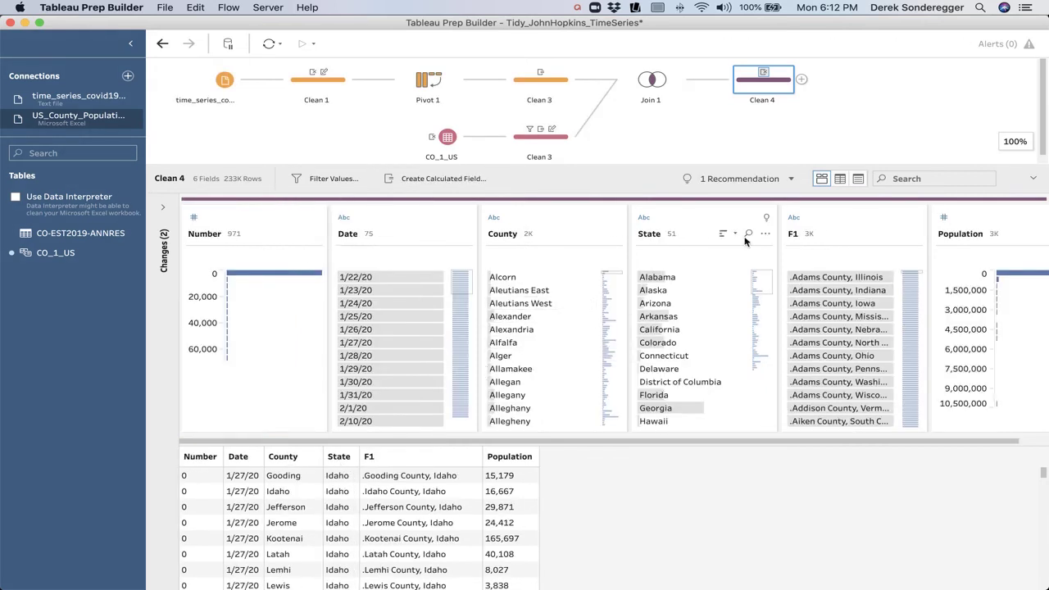
click(915, 234)
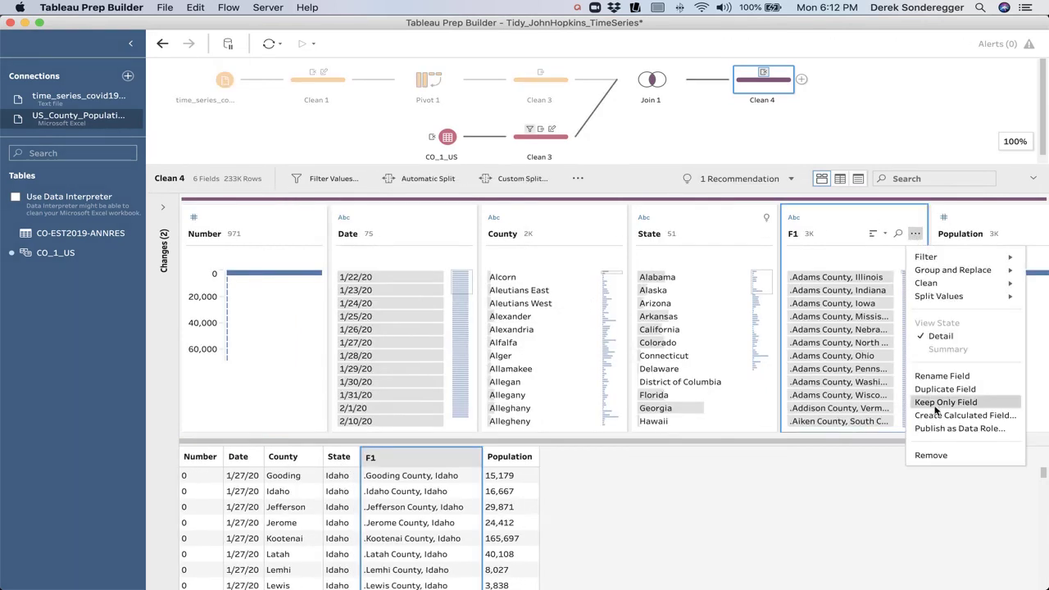
click(930, 455)
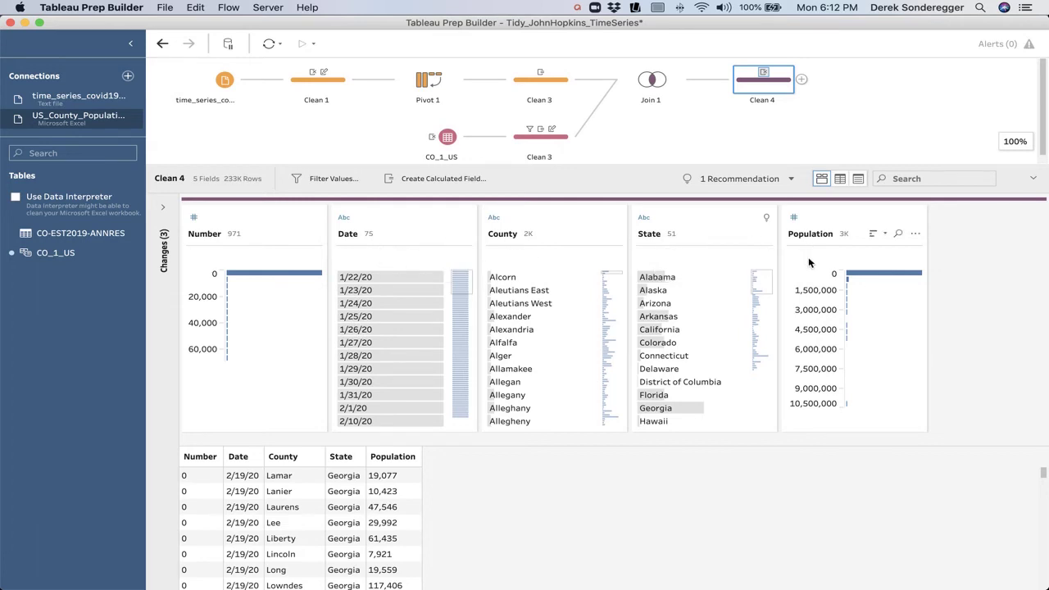
Add an output after Clean 4 and set its type to Comma Separated Values (.csv).
click(802, 80)
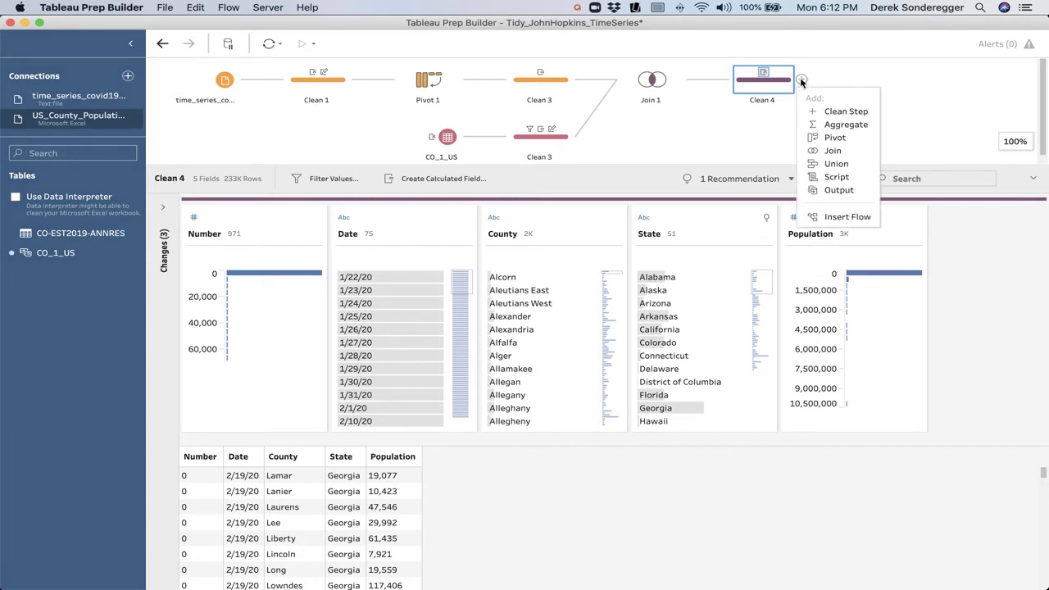
click(852, 192)
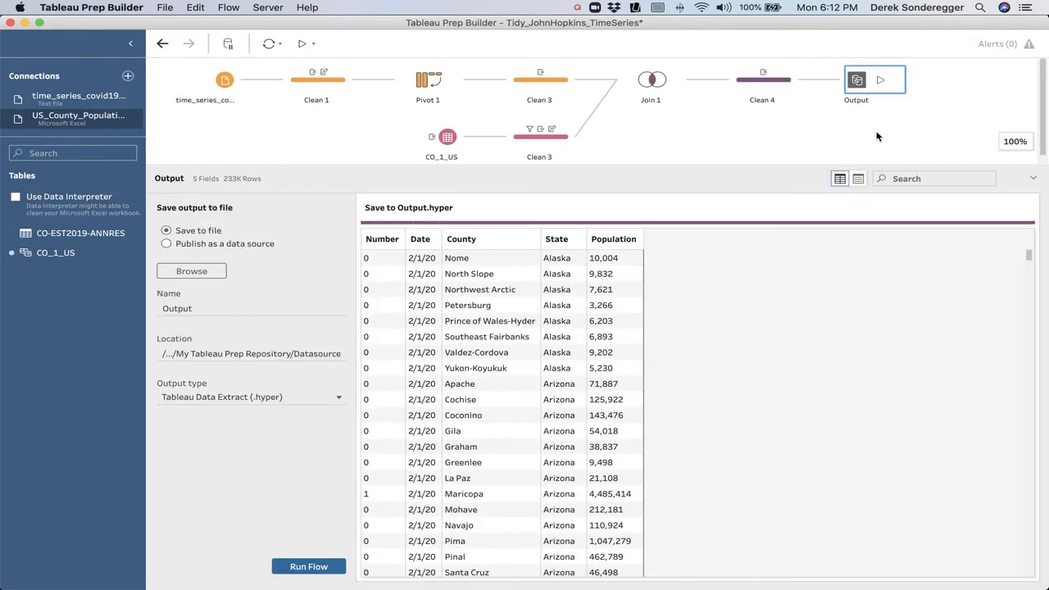
click(338, 396)
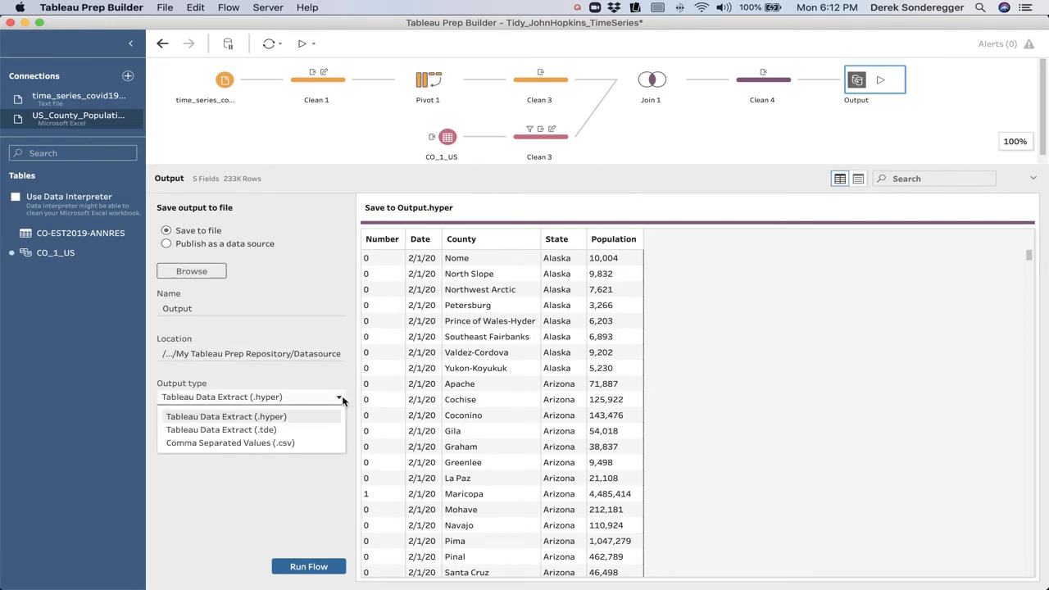
click(305, 442)
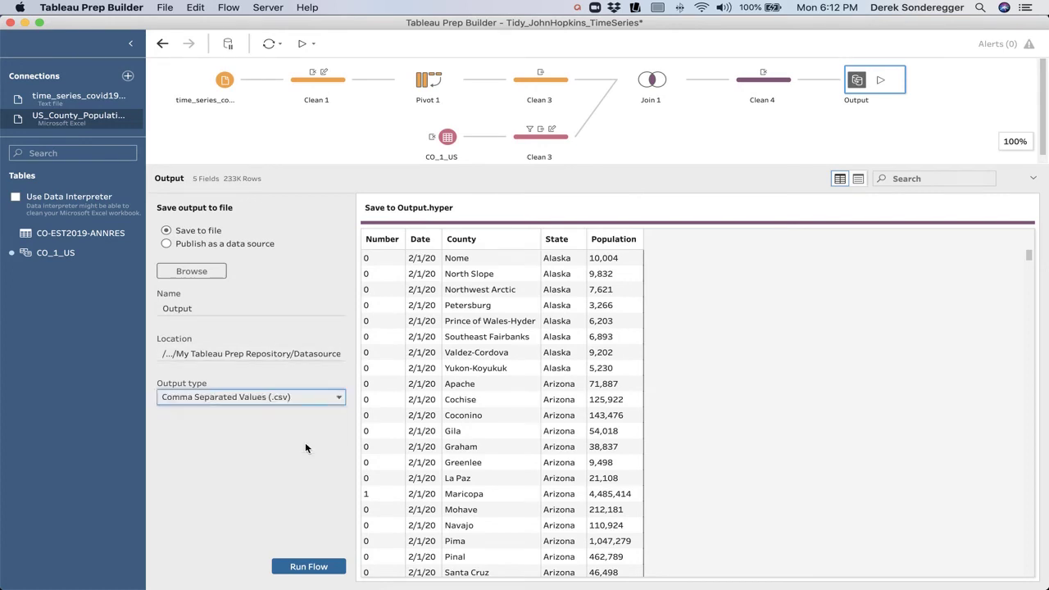
Choose the COVID-19 folder inside GitHub/141/data-raw as the location for the output file.
click(191, 271)
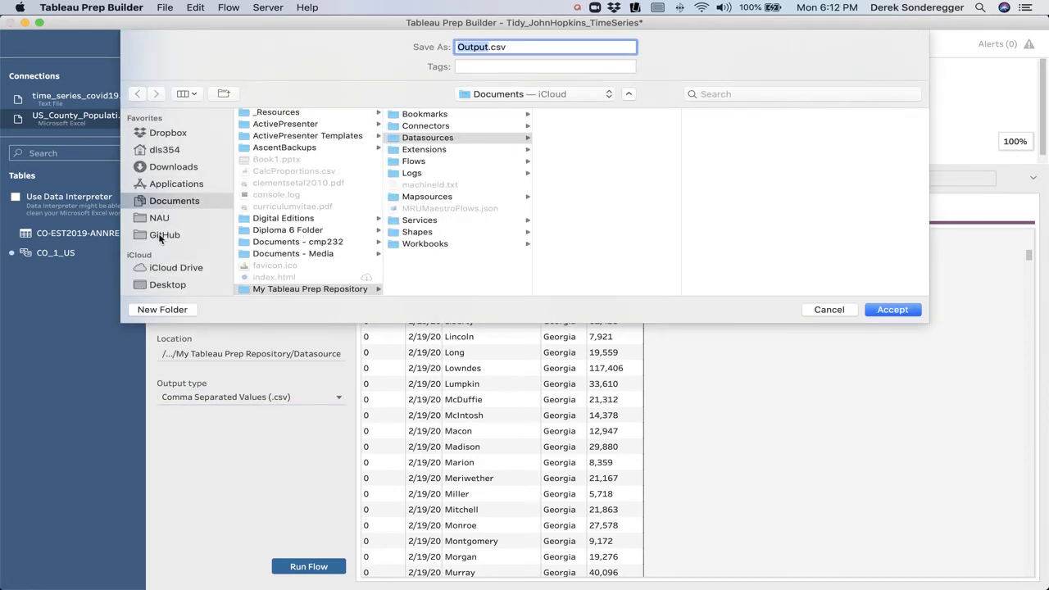
click(160, 235)
click(276, 127)
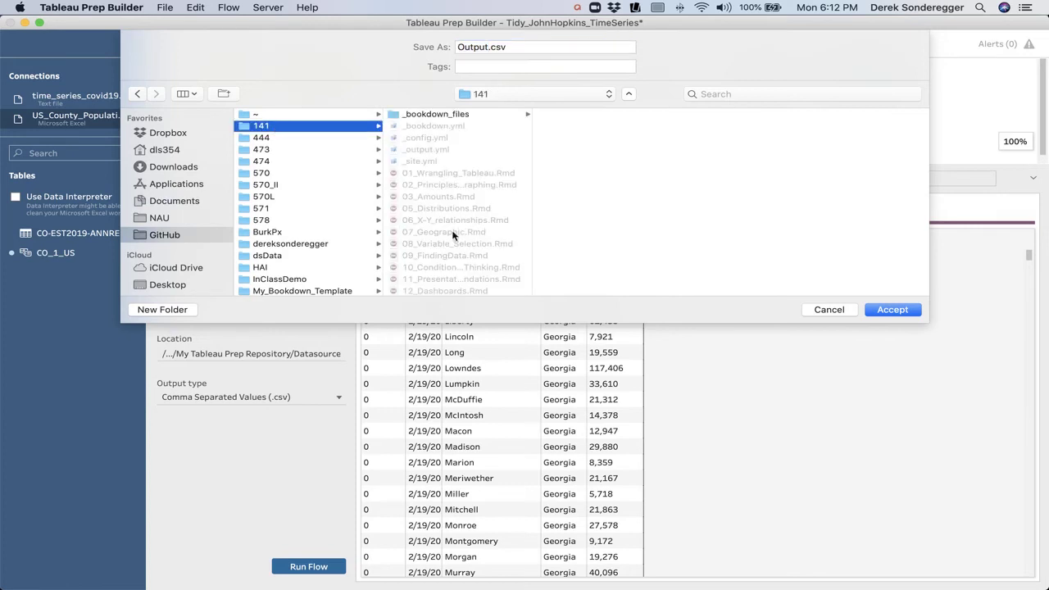
scroll(445, 213, down, 5)
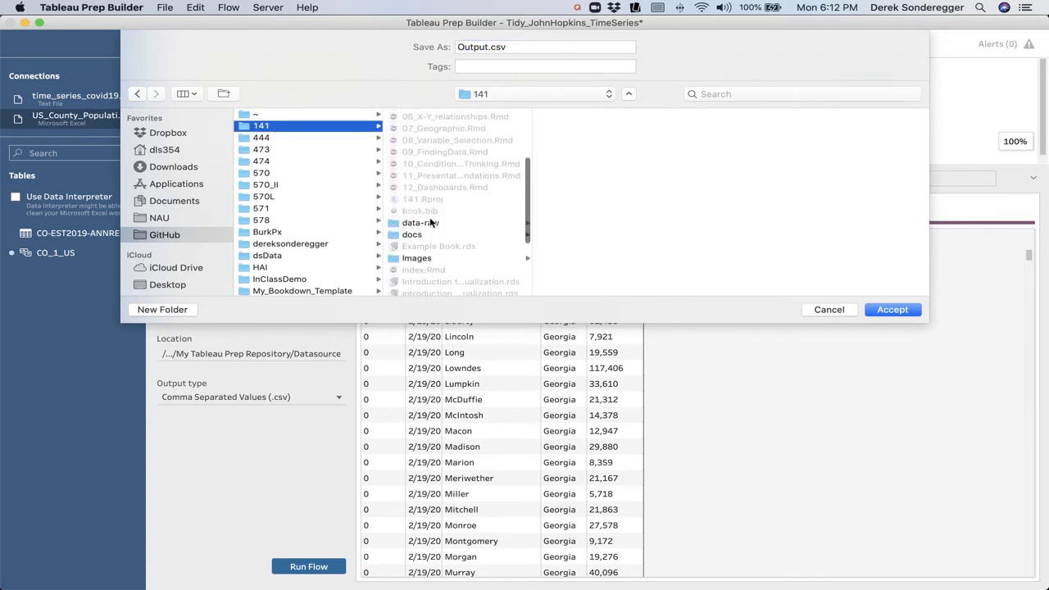
click(430, 222)
click(567, 151)
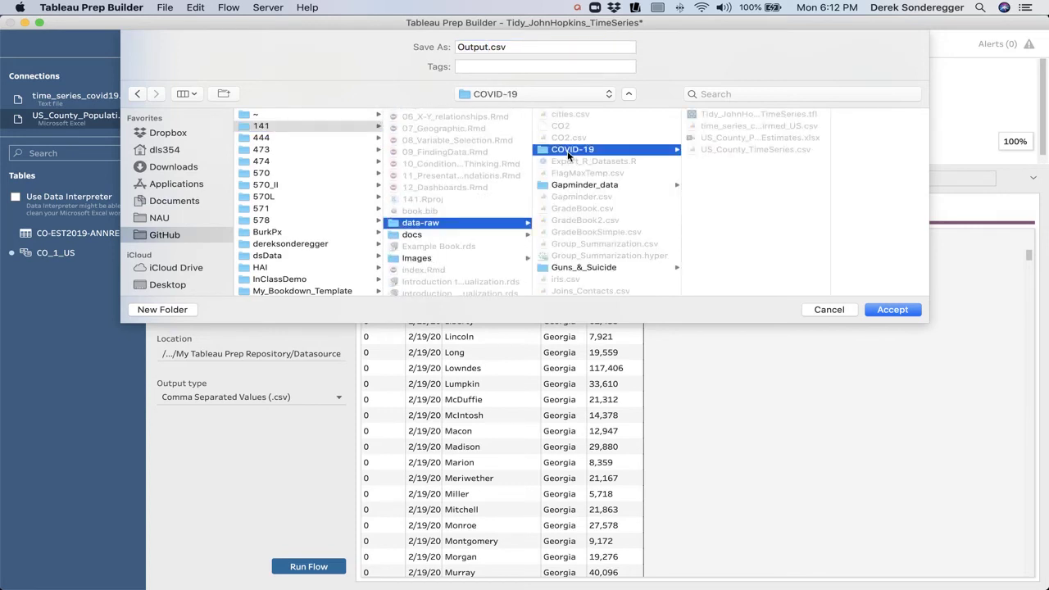
Name the output file Covid-19_Cases_Population.csv and accept the save location.
click(489, 48)
text(Covid)
text(-19)
text(_)
text(Cases)
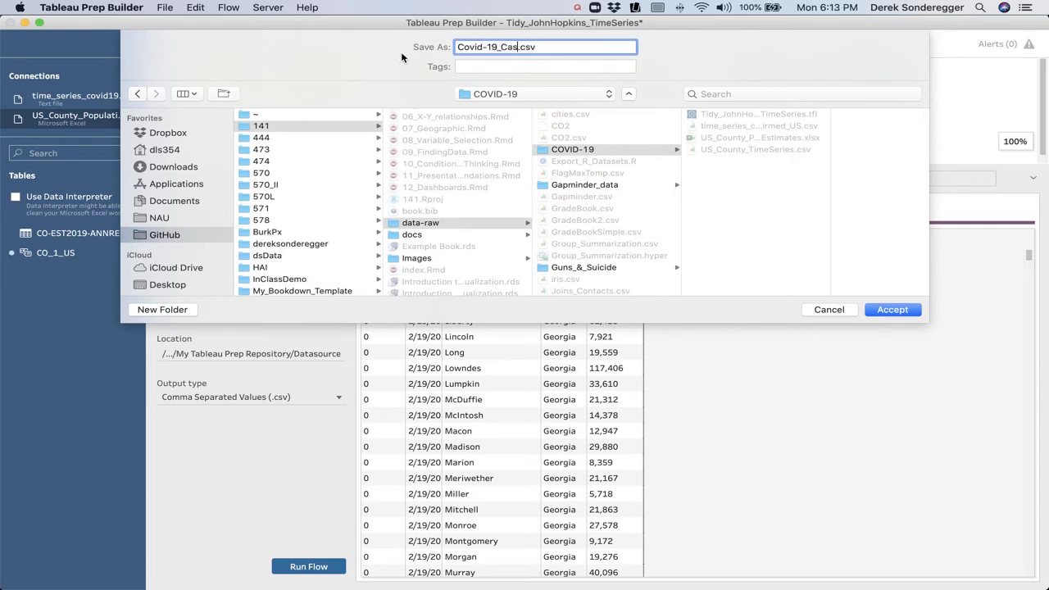
text(_Population)
click(892, 309)
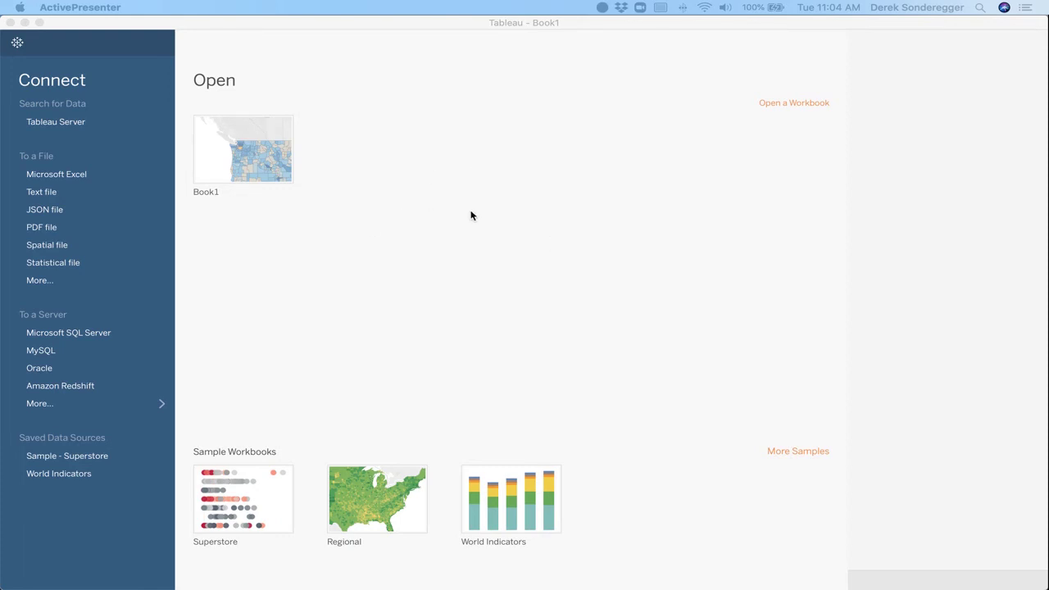
In Tableau Desktop, connect to the text file Covid-19_Cases_Population.csv in the COVID-19 folder.
click(49, 194)
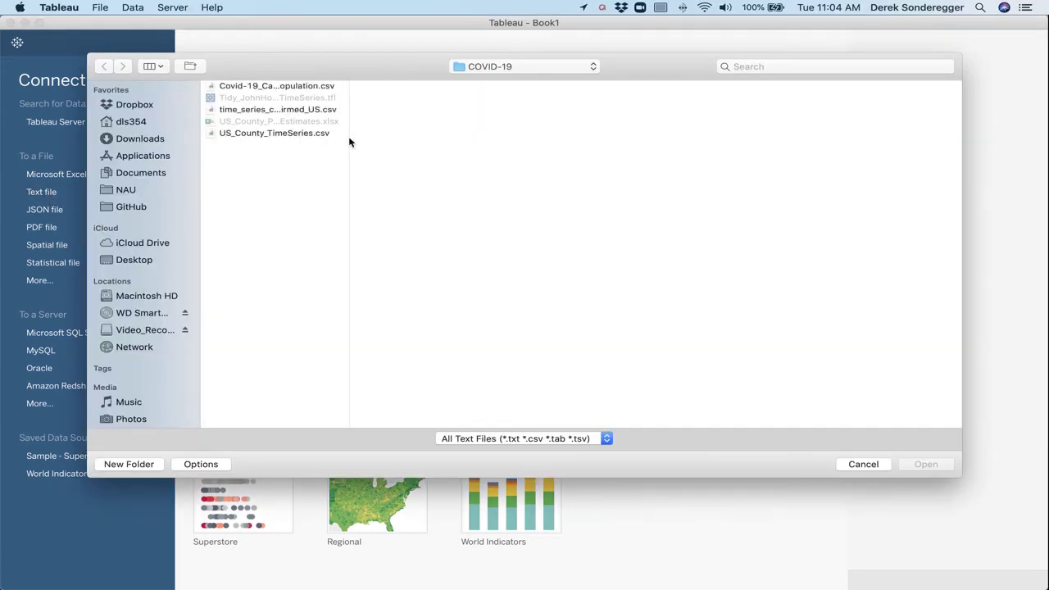
drag(351, 156, 494, 155)
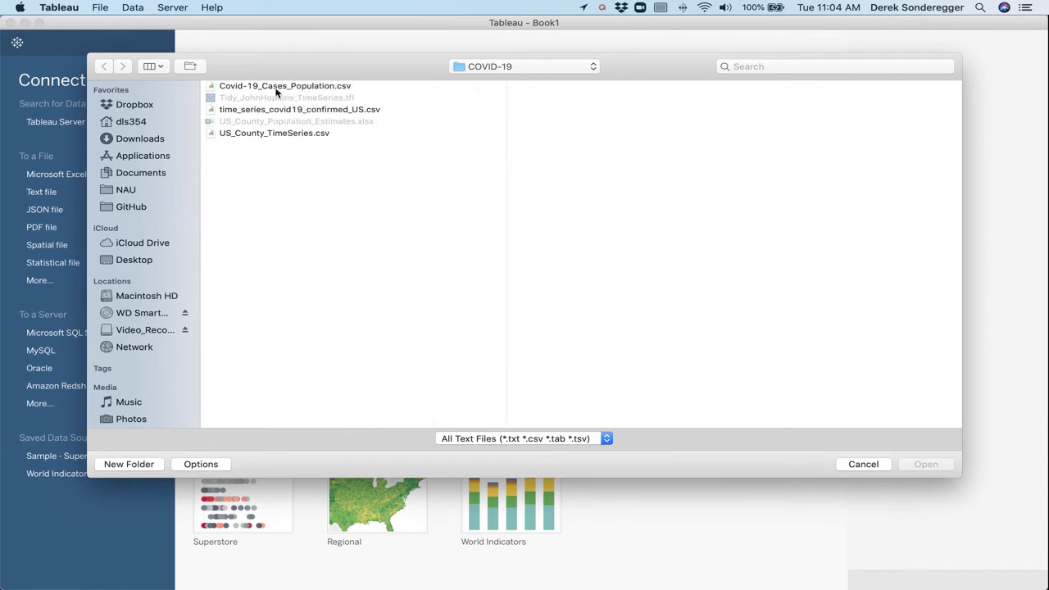
click(299, 87)
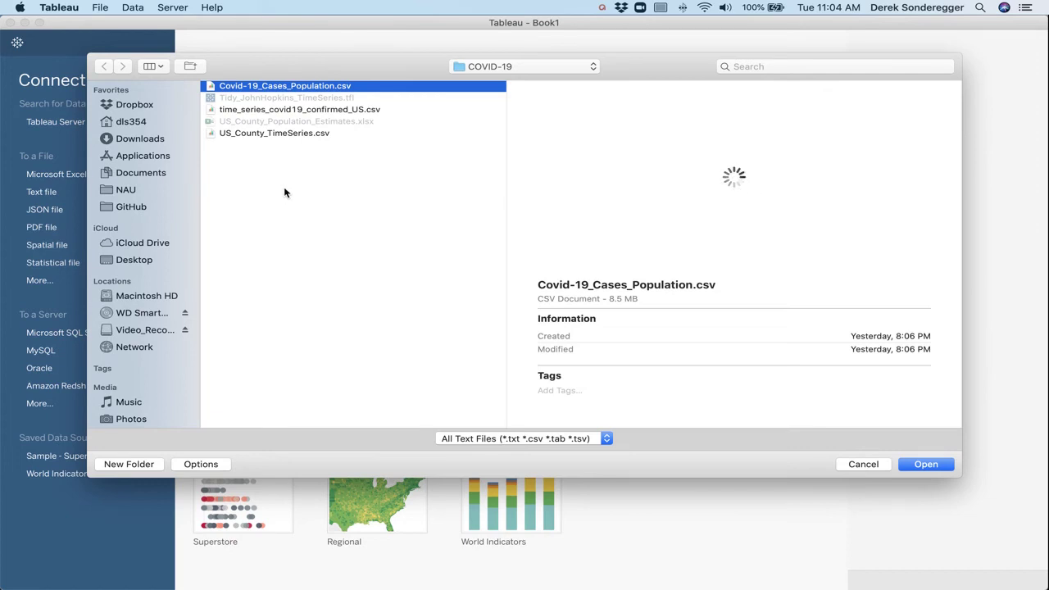
click(925, 464)
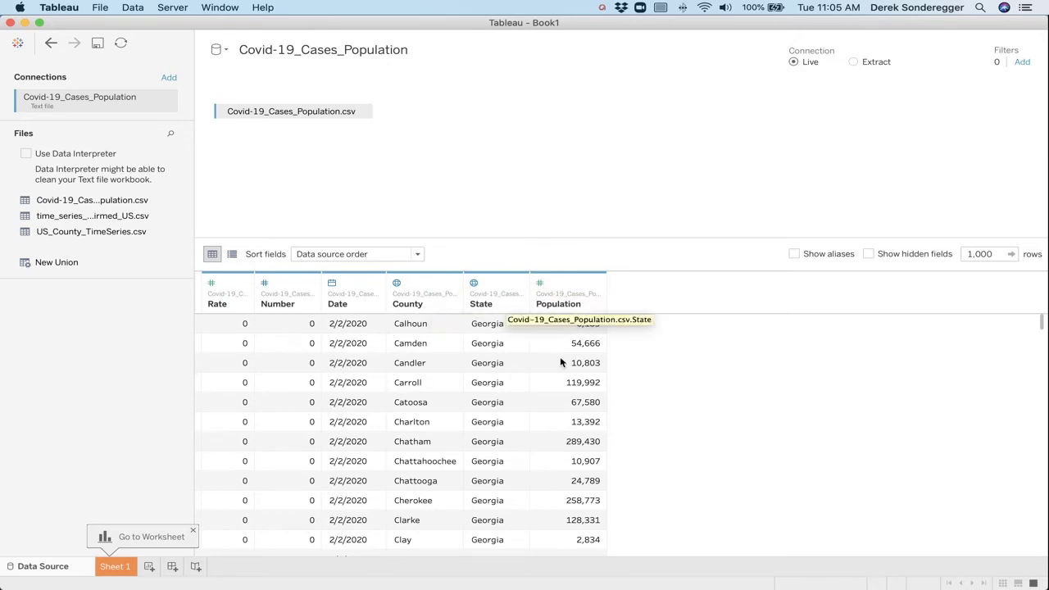
Examine the Rate, Number, Date, County, State and Population values in the data source preview.
scroll(247, 435, down, 15)
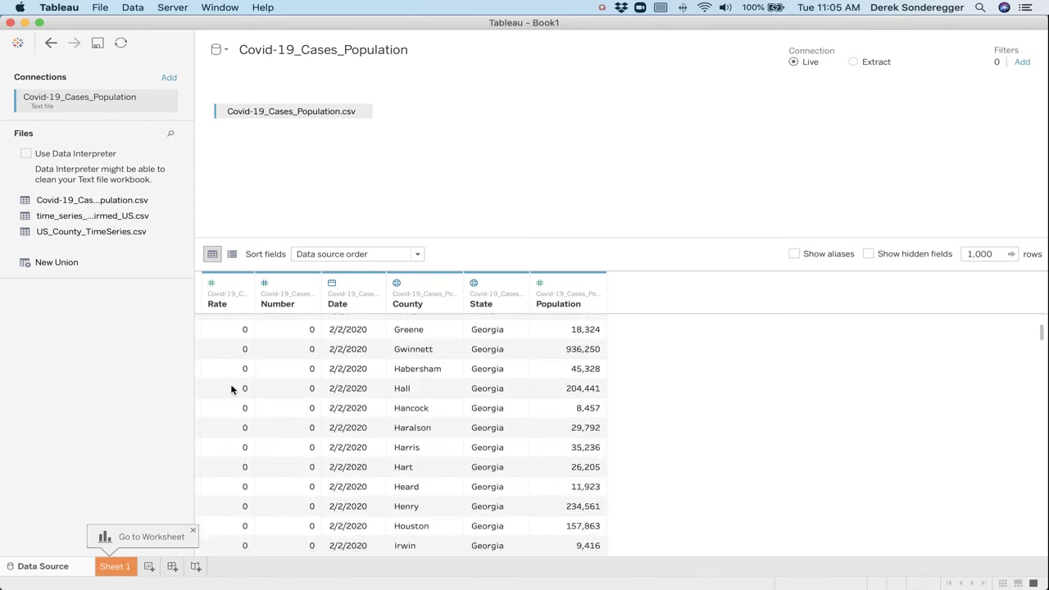
scroll(233, 418, down, 18)
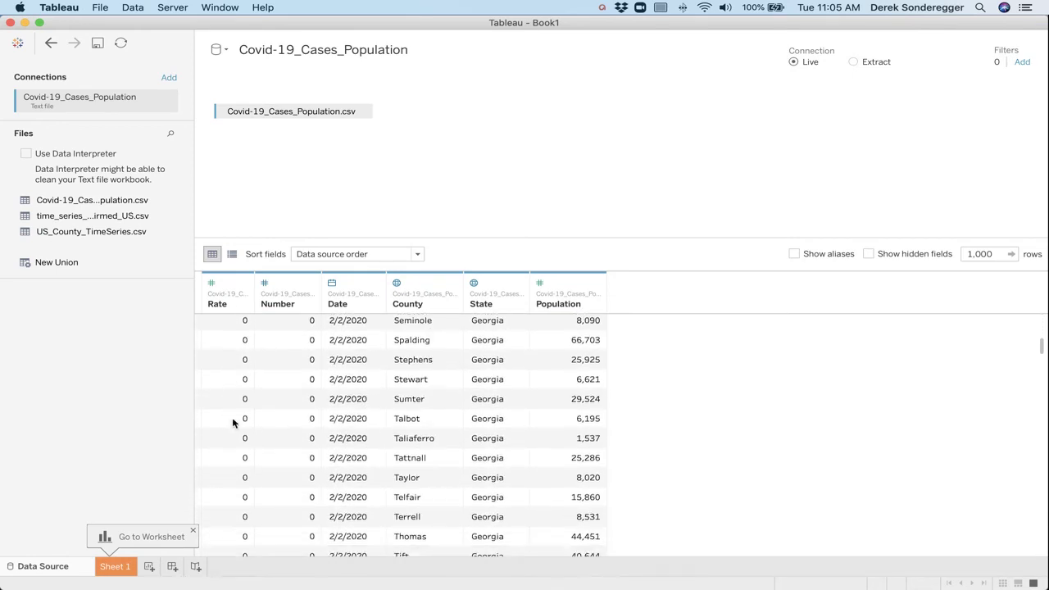
scroll(236, 402, down, 10)
scroll(234, 475, down, 20)
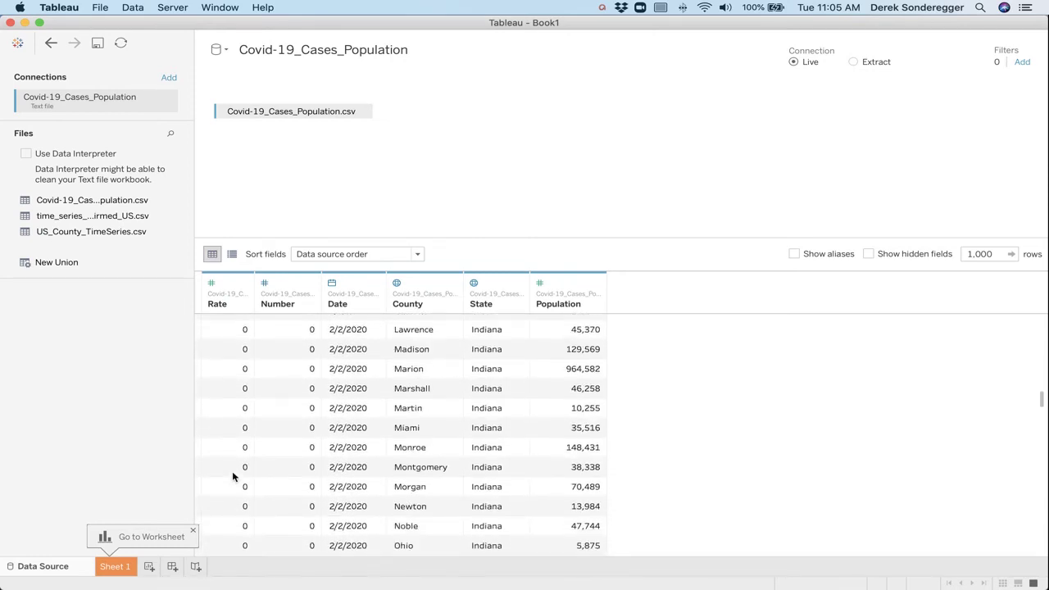
scroll(233, 476, down, 20)
scroll(233, 476, down, 20)
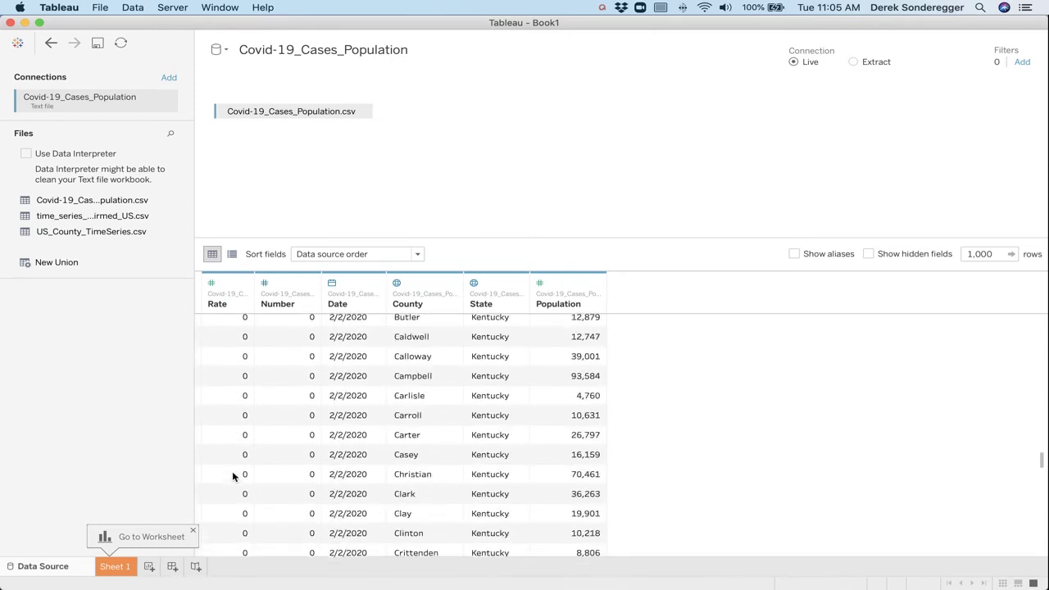
scroll(232, 476, up, 20)
scroll(233, 476, up, 20)
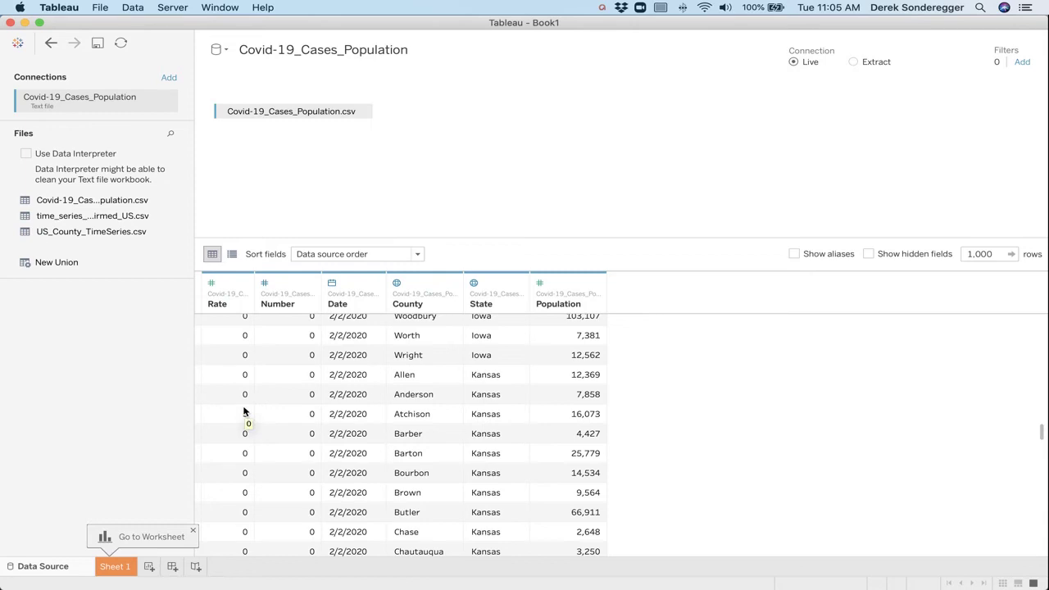
Open the blank worksheet Sheet 1 and rename it map.
click(115, 567)
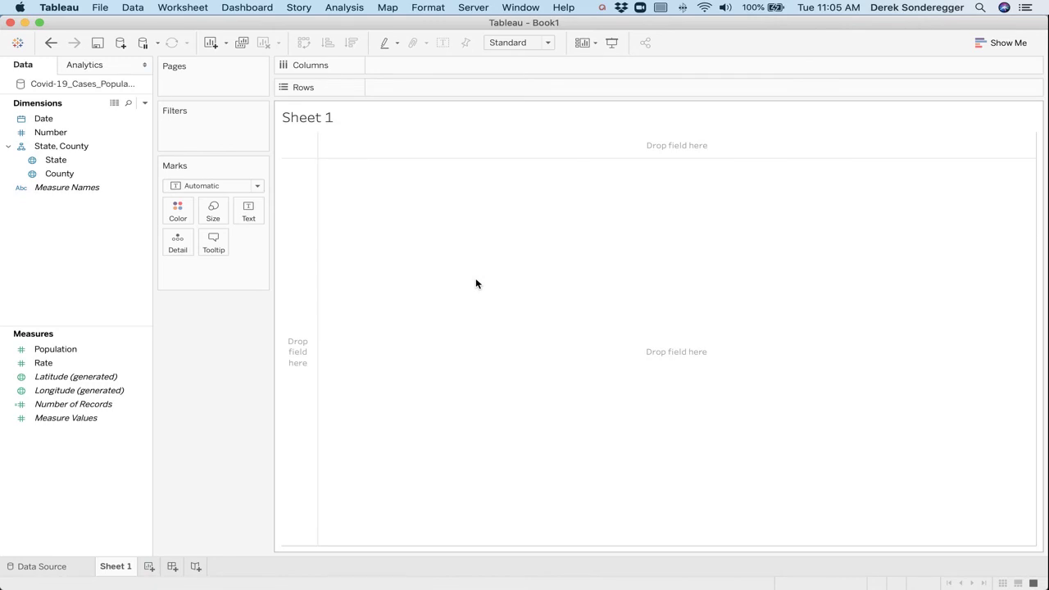
double_click(116, 567)
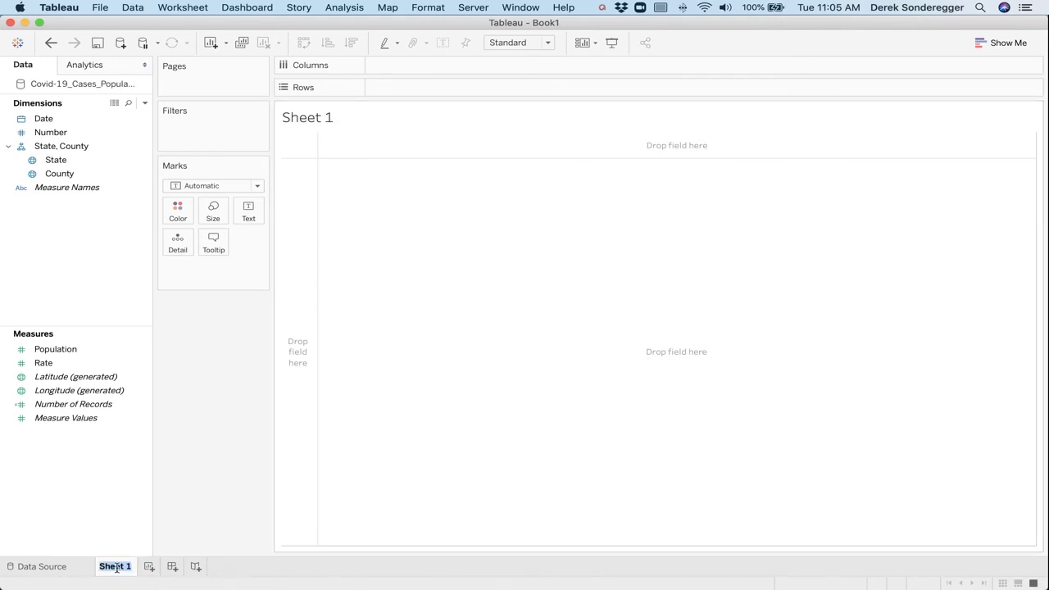
text(map)
key(Return)
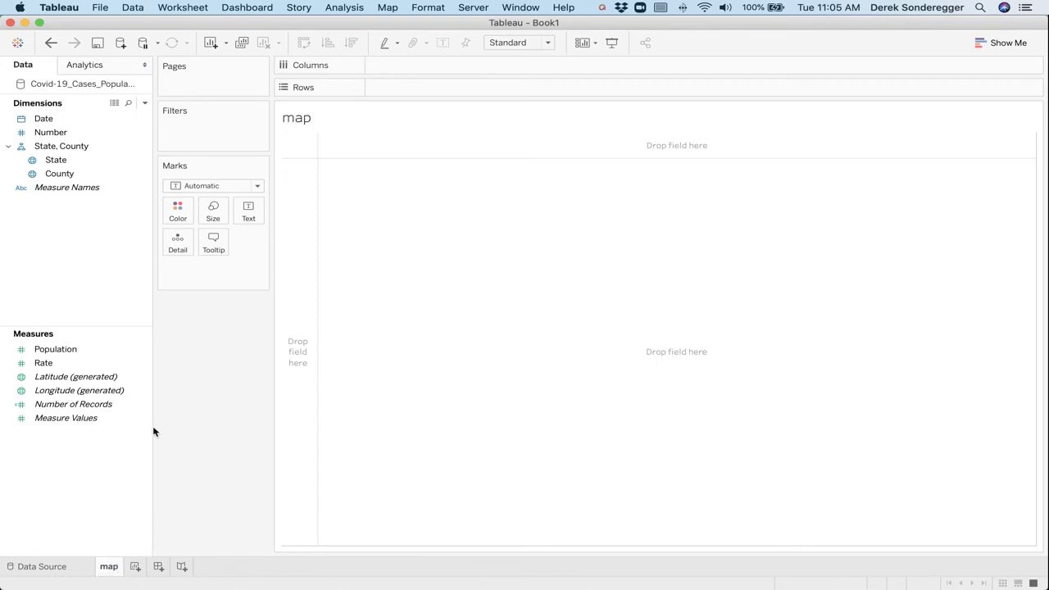
Build a map in the view from the State, County hierarchy and add County to break the states into counties.
click(76, 147)
drag(65, 148, 566, 288)
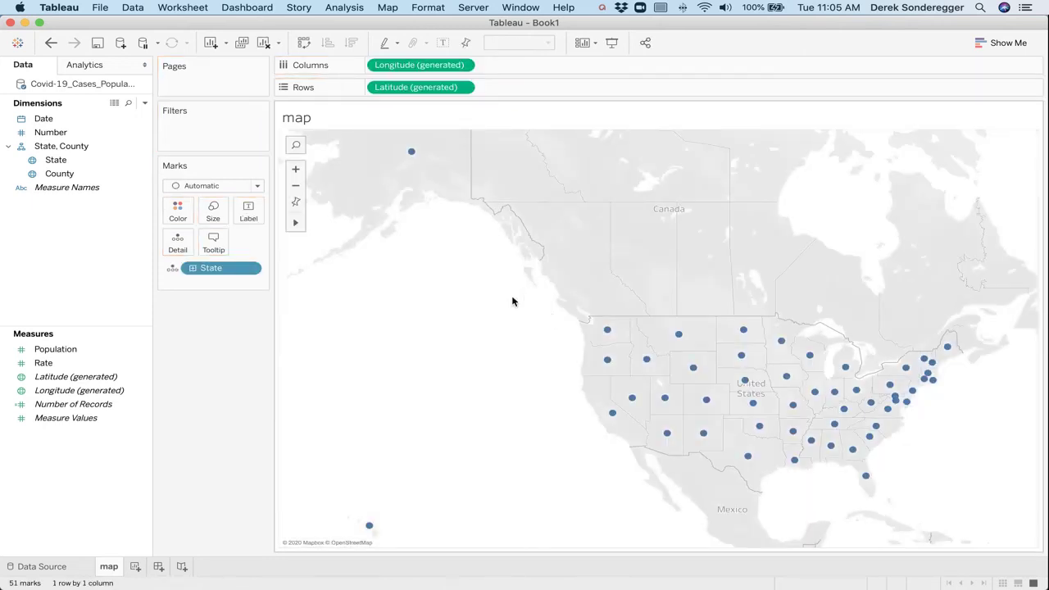
mouse_move(614, 338)
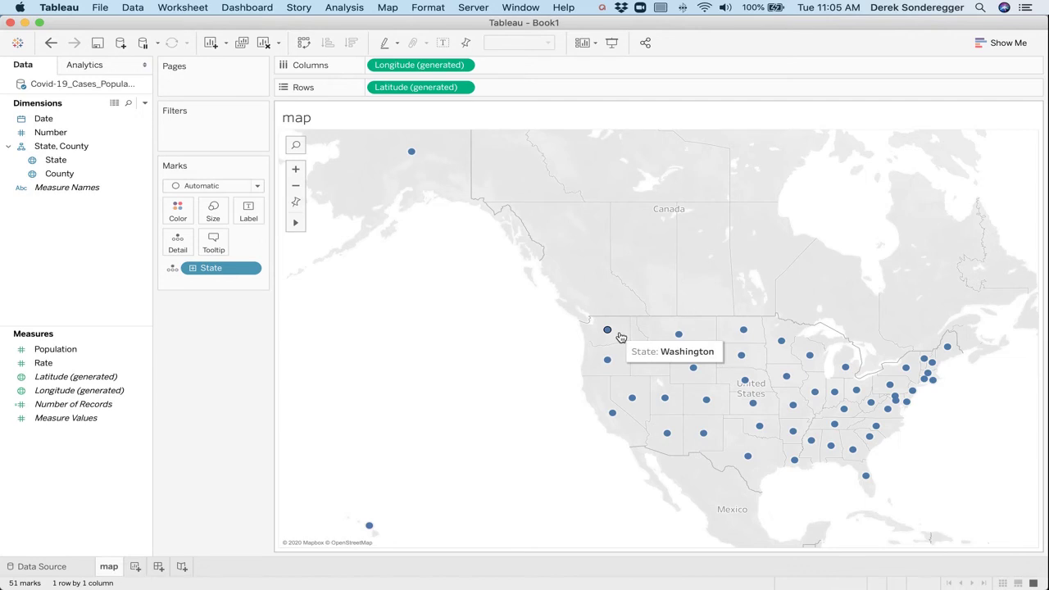
drag(545, 344, 391, 240)
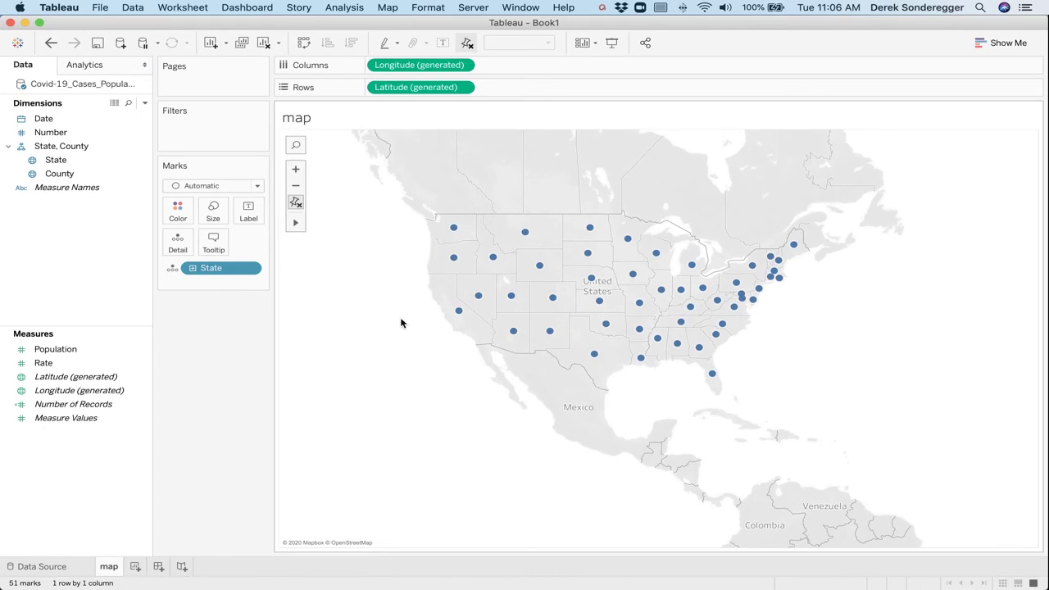
click(78, 190)
drag(50, 173, 450, 259)
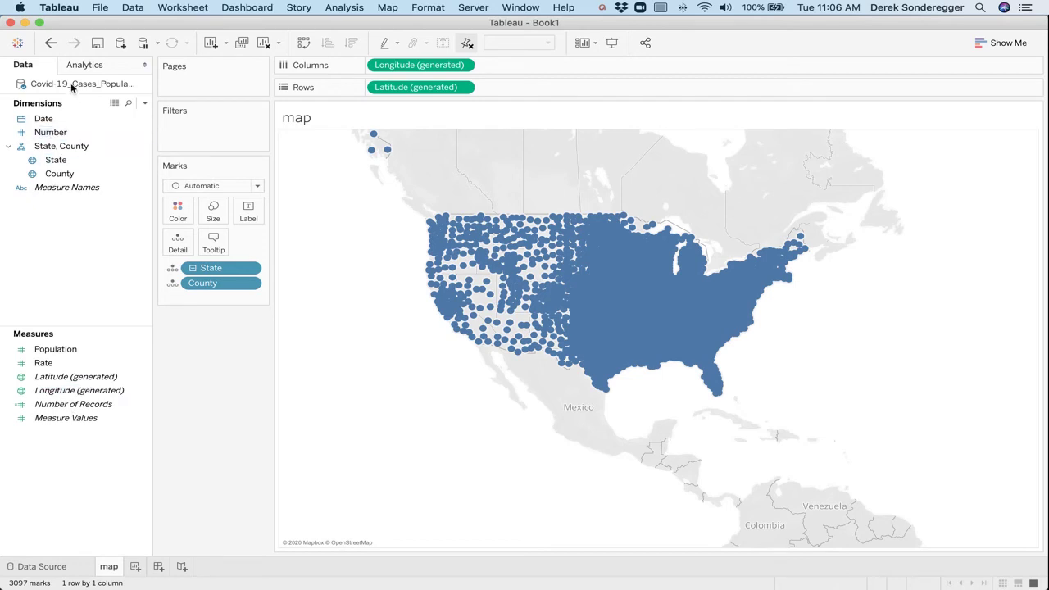
Convert the Number field from a dimension to a measure and use it to color the counties on the map.
drag(49, 133, 40, 457)
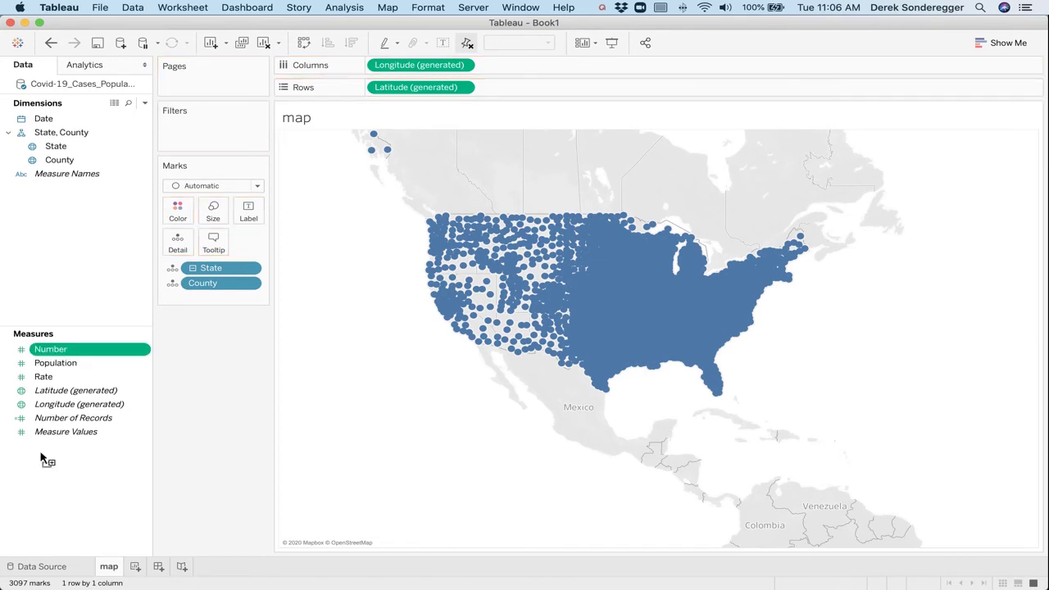
drag(61, 352, 175, 221)
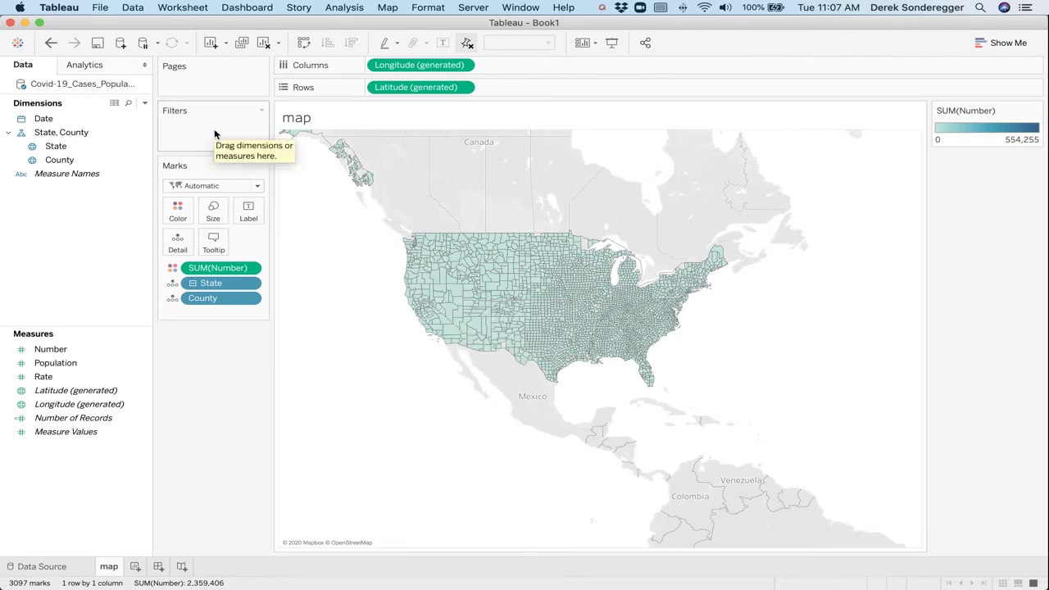
Filter the map on Date by individual dates, keeping only 4/4/2020.
click(63, 122)
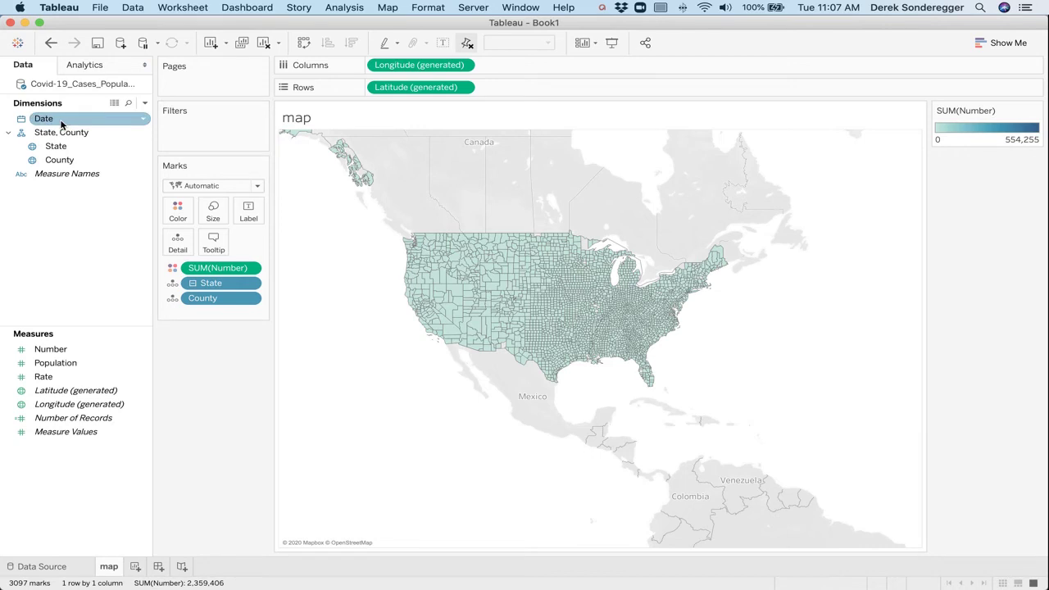
drag(60, 123, 201, 134)
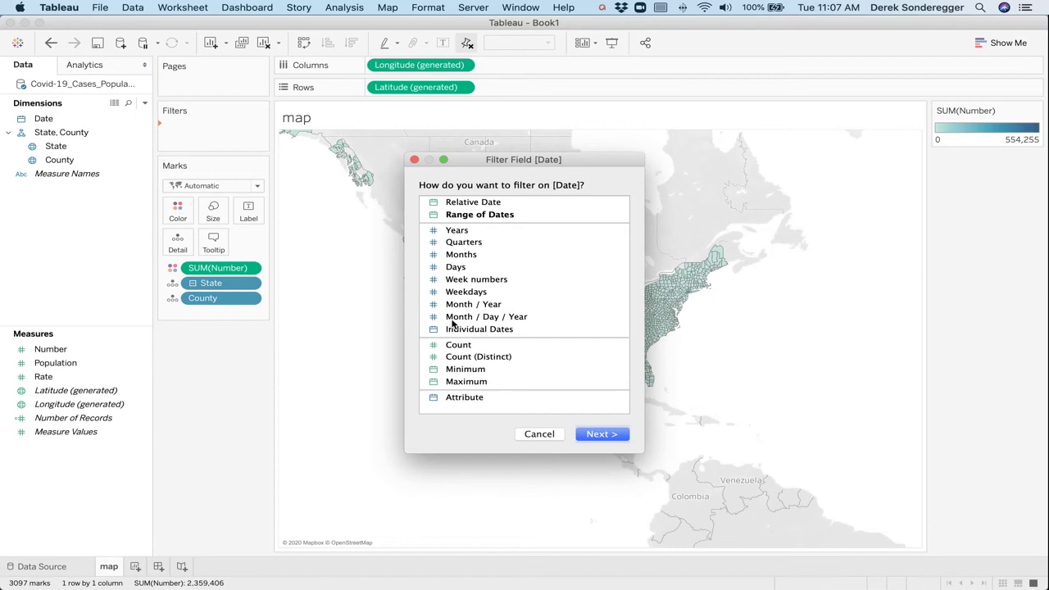
click(453, 330)
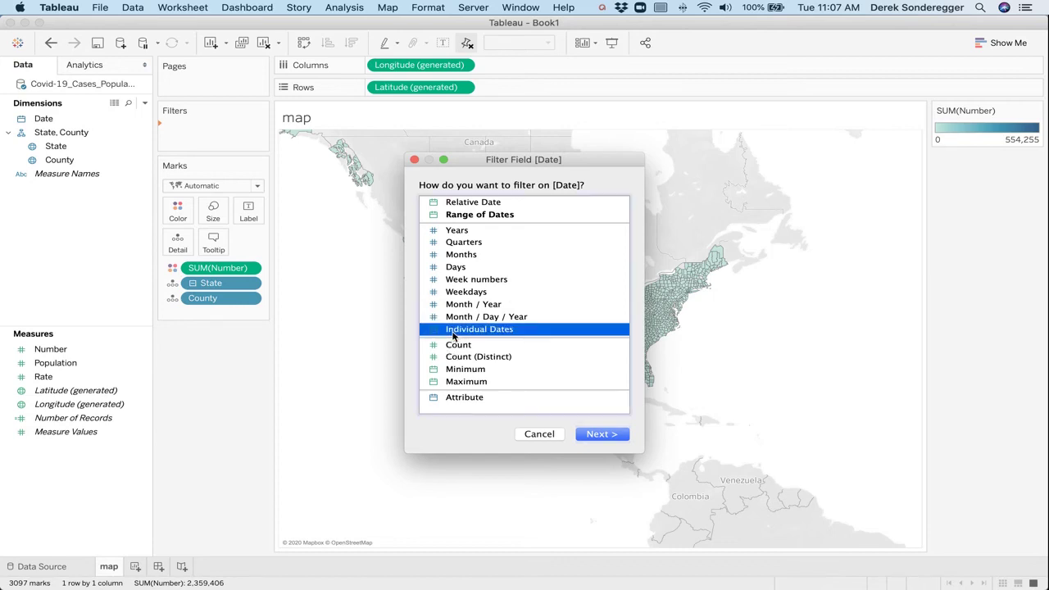
click(600, 435)
scroll(472, 263, down, 10)
scroll(471, 262, down, 3)
click(396, 292)
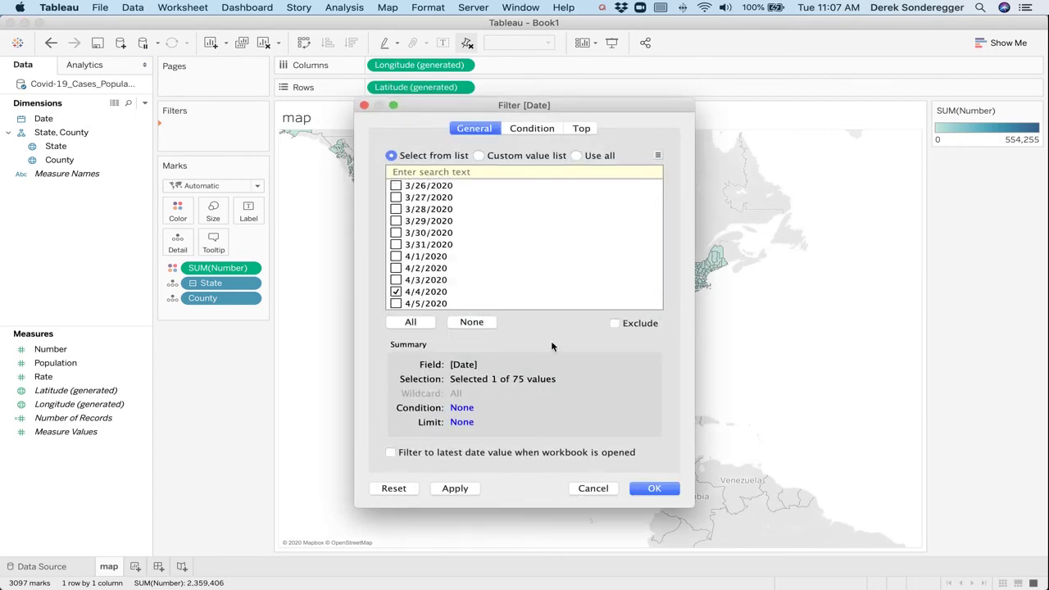
click(655, 488)
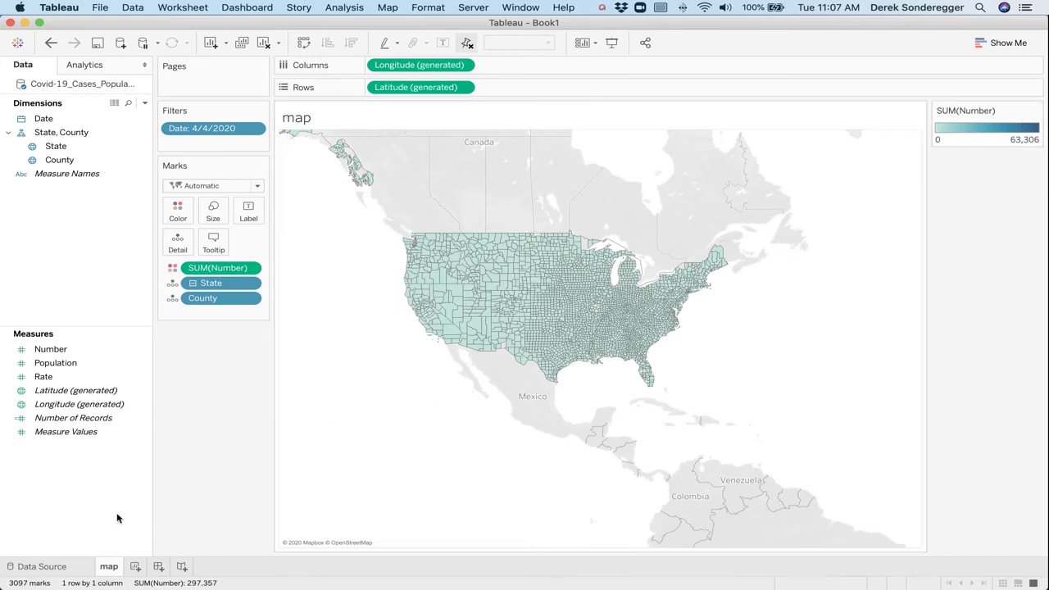
Return to the data source page and request 500000 rows in its preview table.
click(63, 567)
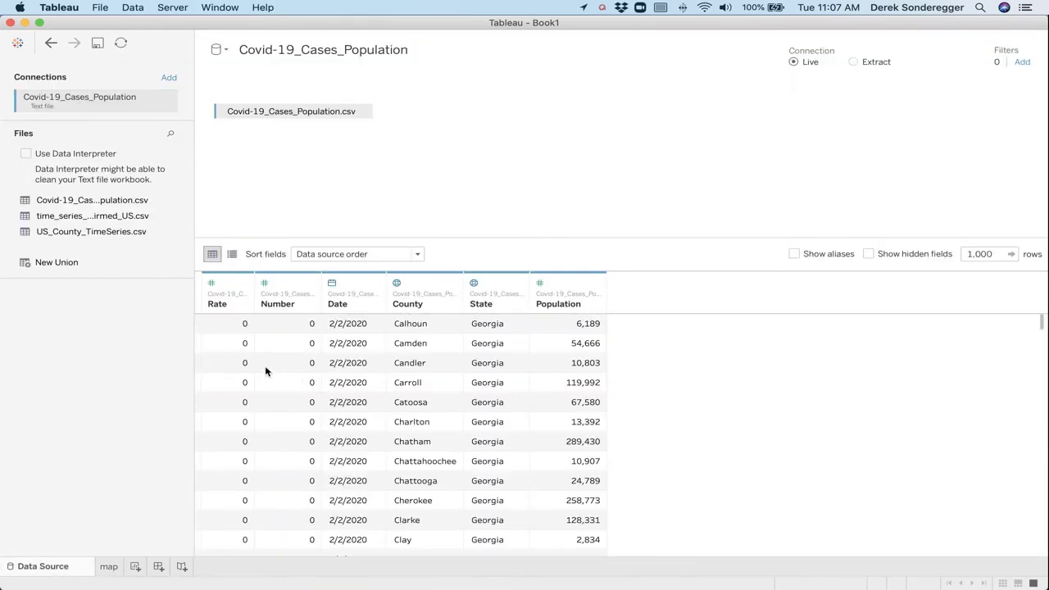
scroll(557, 386, down, 2)
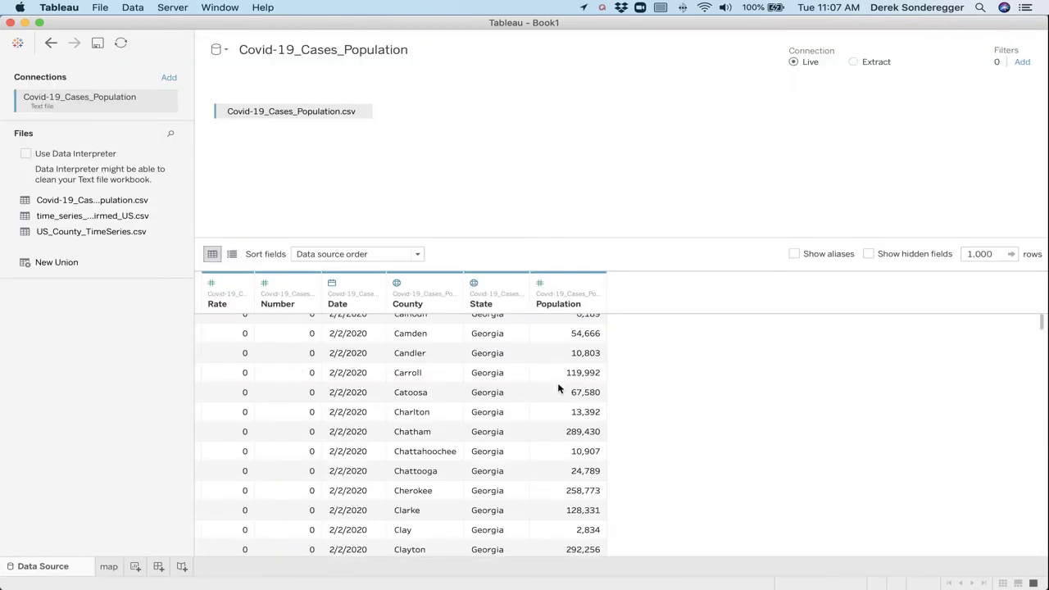
scroll(559, 388, up, 2)
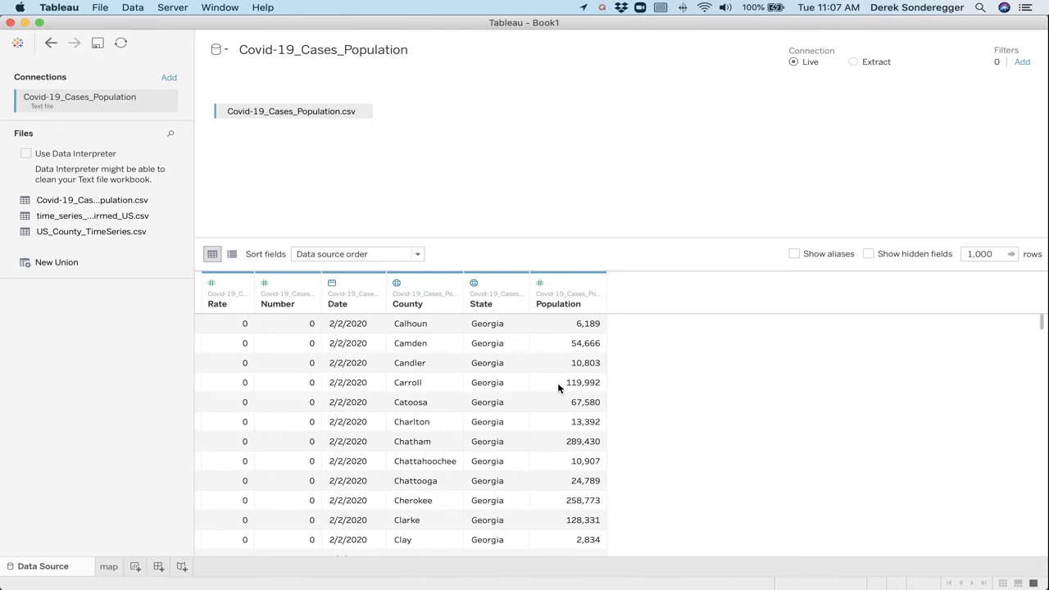
scroll(326, 421, down, 20)
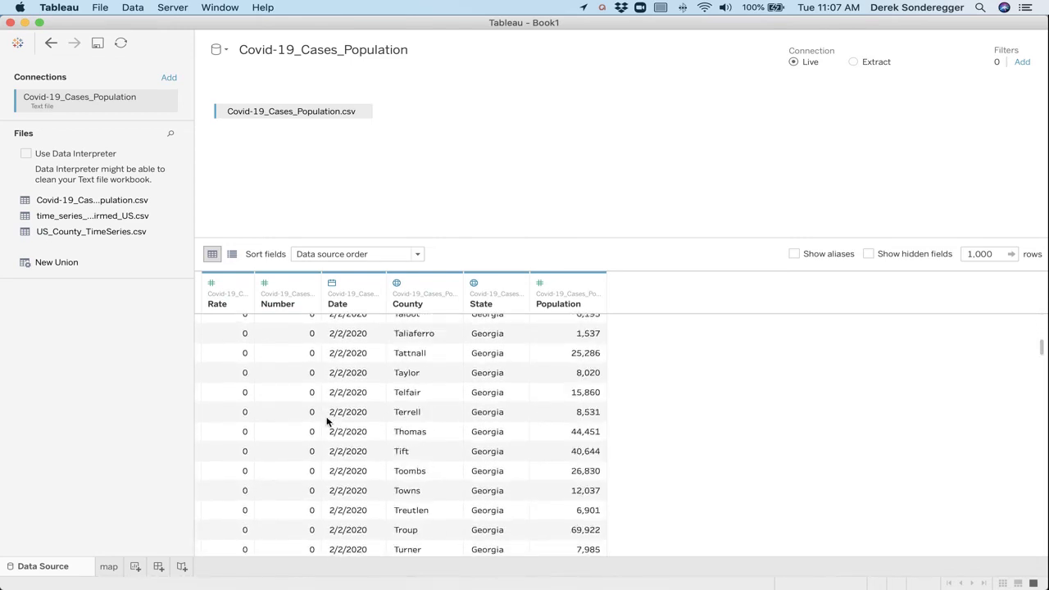
scroll(326, 421, down, 20)
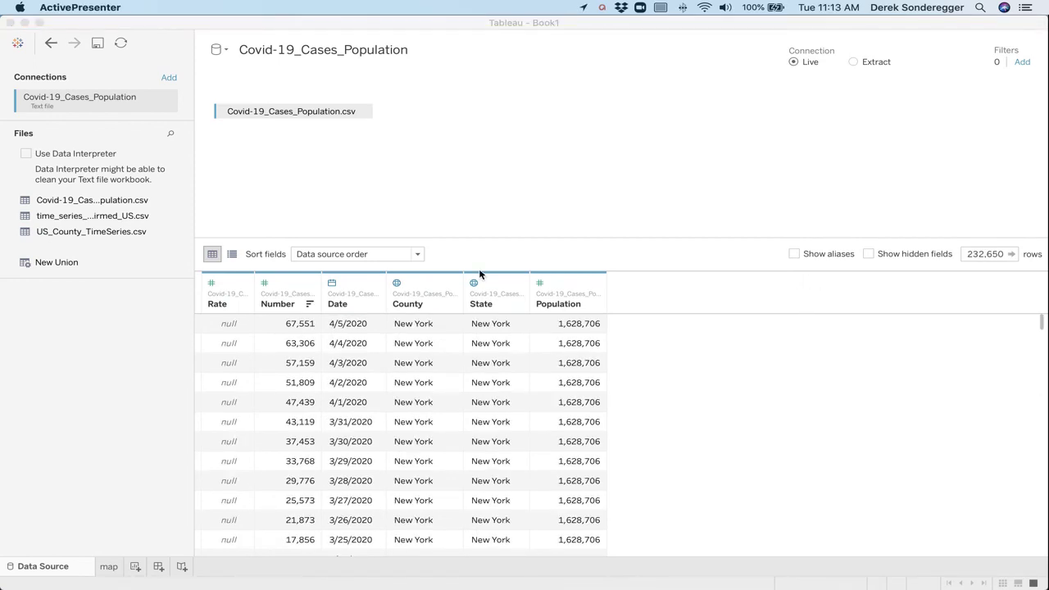
click(986, 257)
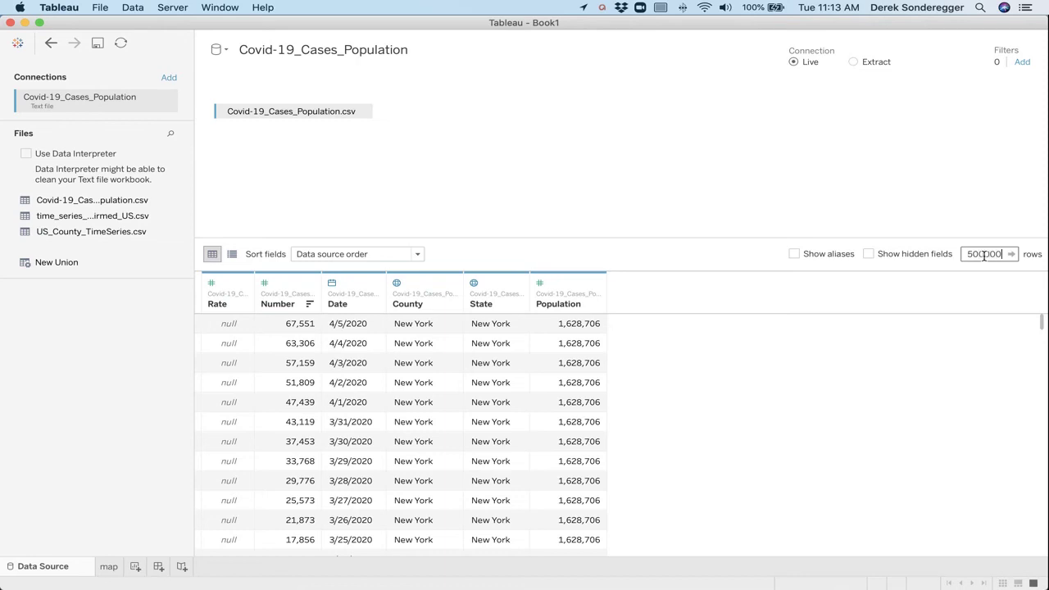
key(Return)
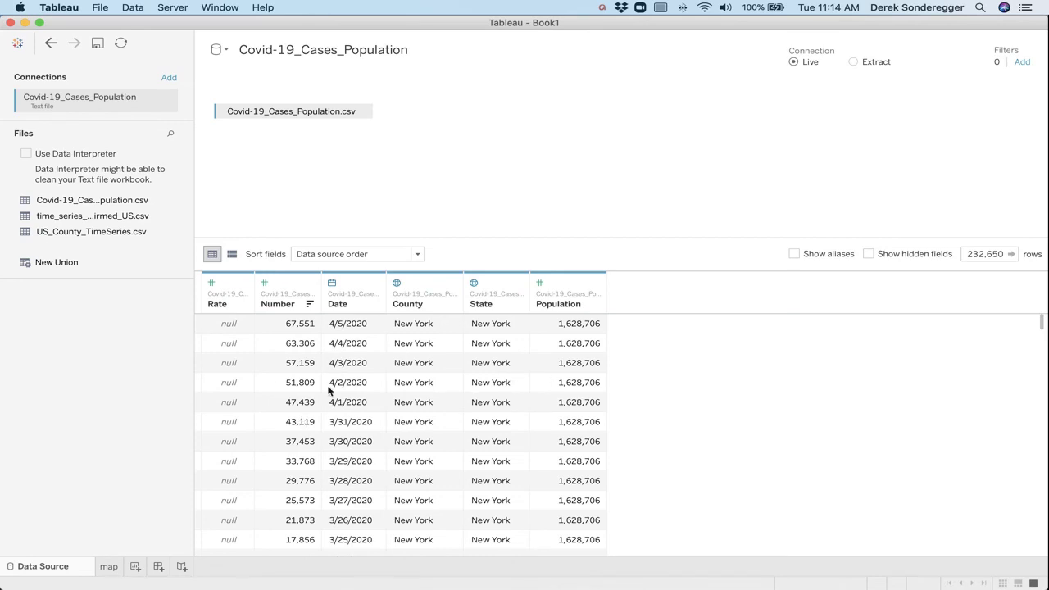
Clear the sort on the Number column and sort the preview rows by Number in descending order again.
click(312, 283)
click(297, 257)
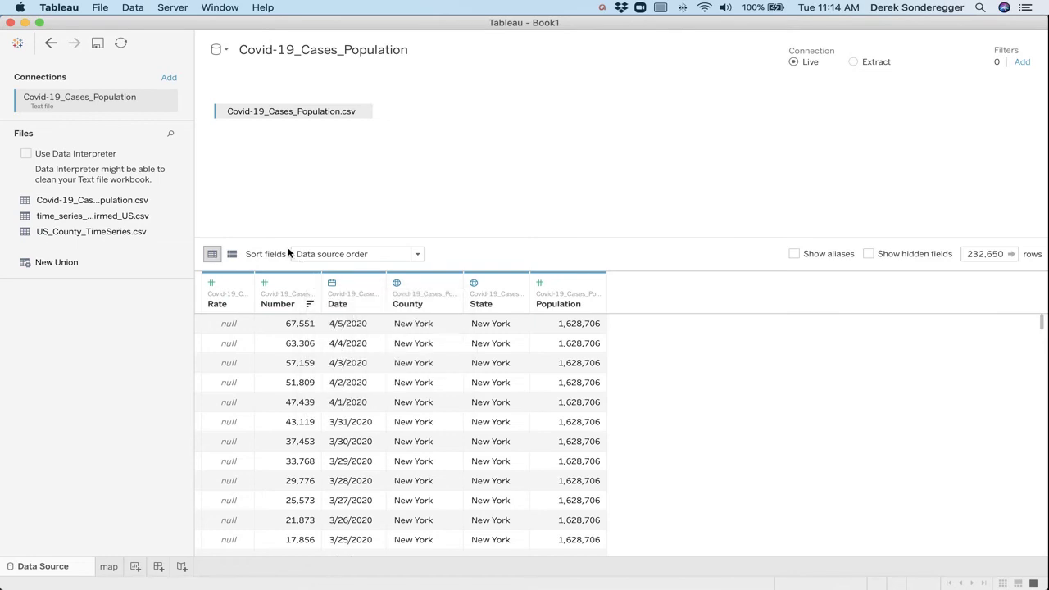
click(310, 305)
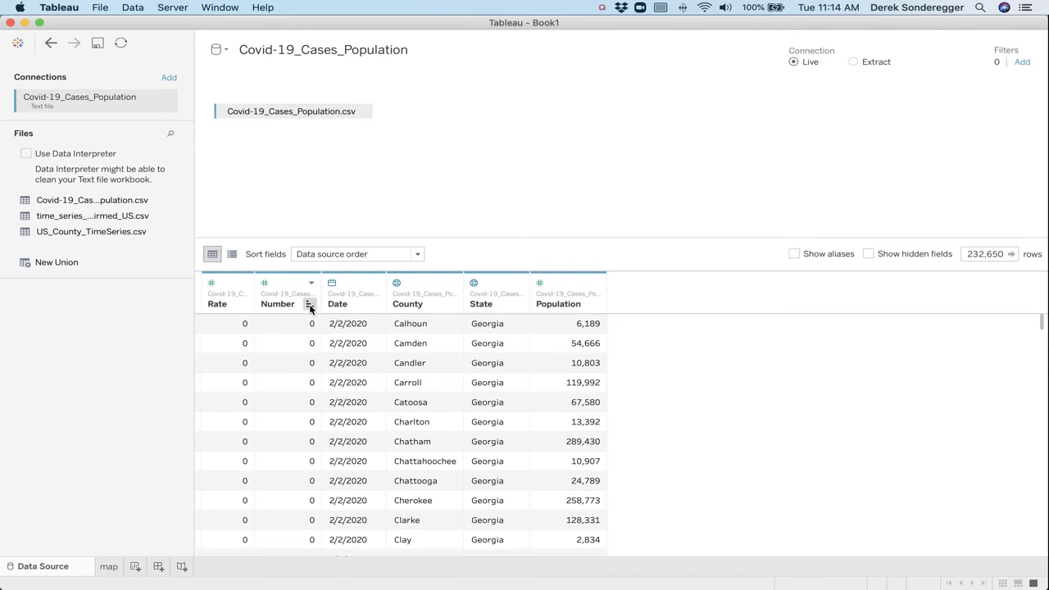
click(310, 304)
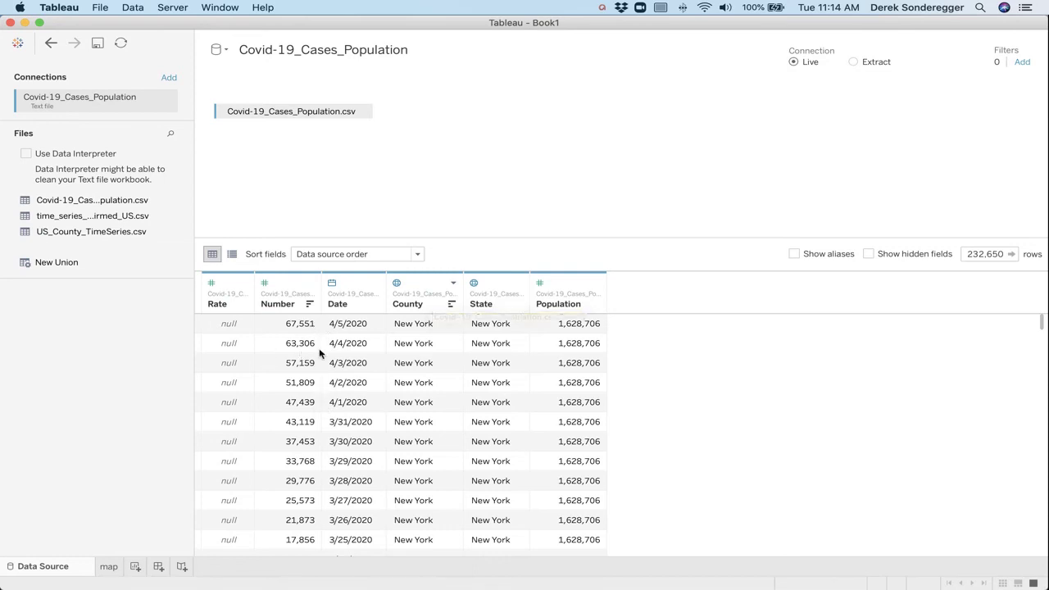
Return to the map sheet and examine the case numbers and coloring of the counties around New York City and Long Island.
click(109, 566)
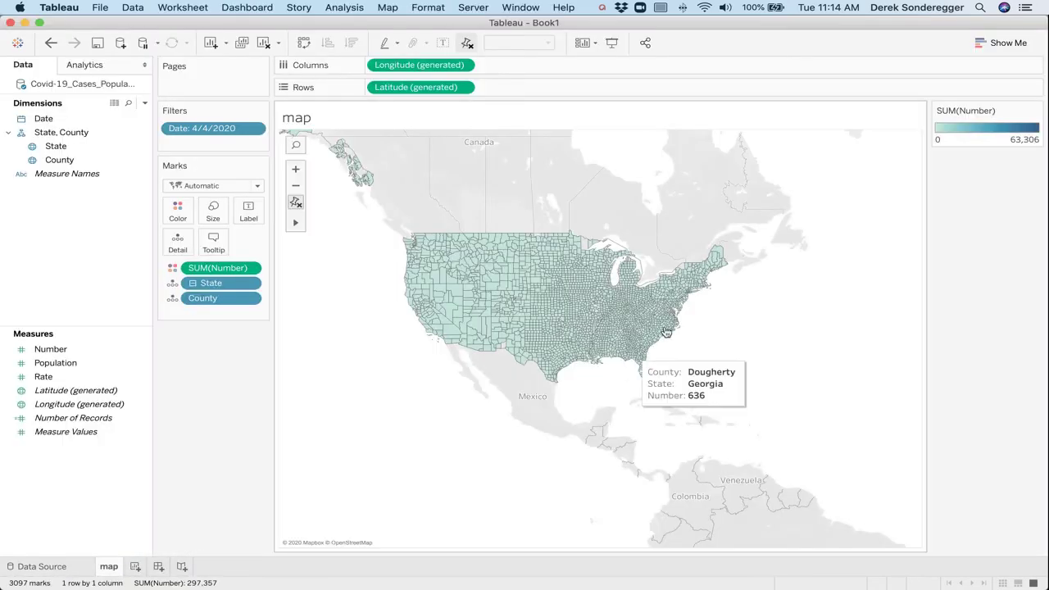
mouse_move(710, 289)
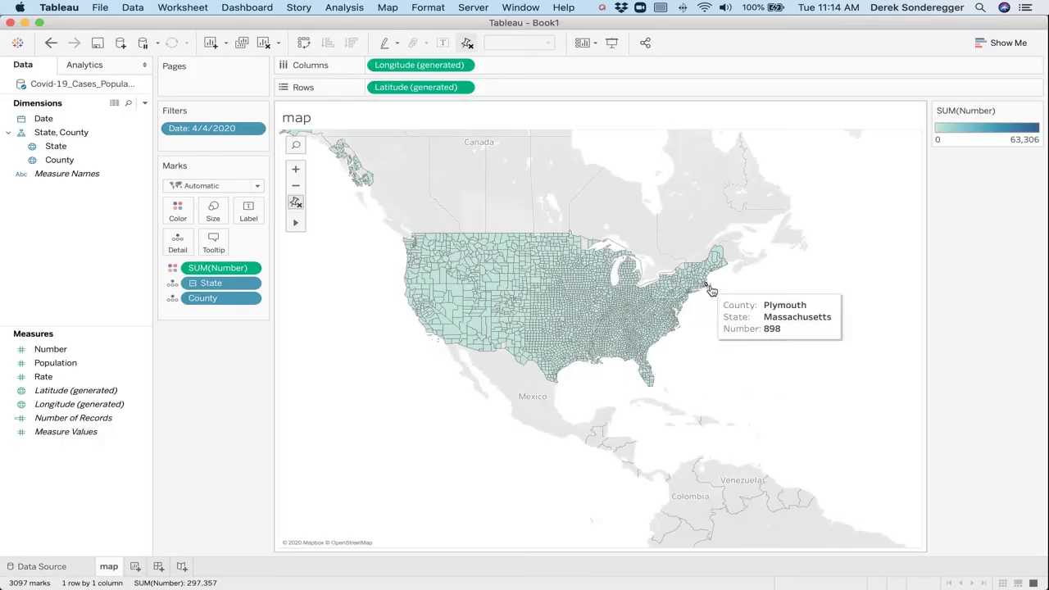
click(295, 186)
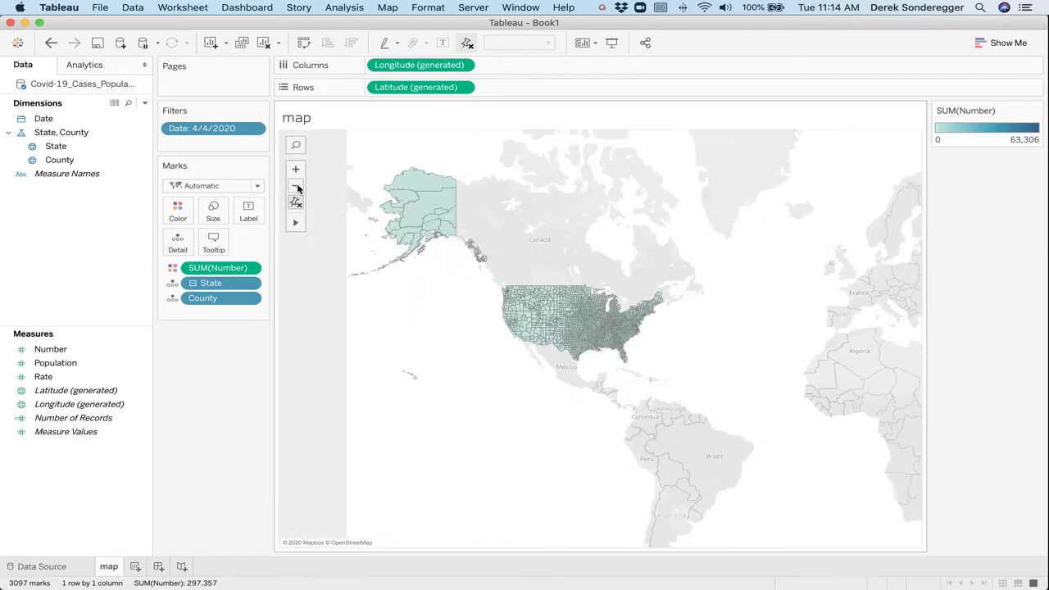
click(296, 171)
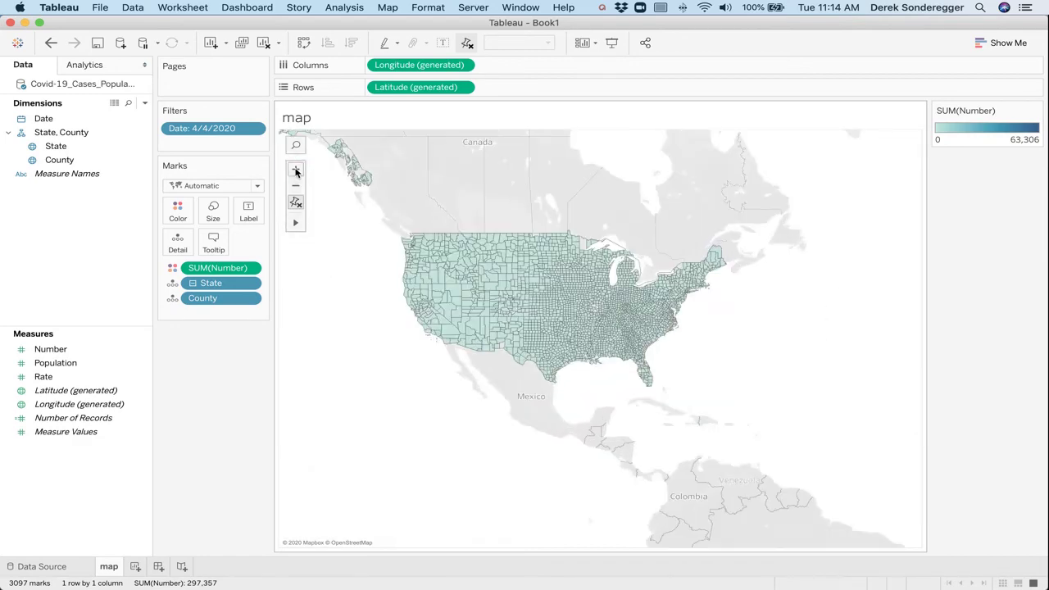
click(296, 171)
click(296, 170)
drag(791, 209, 346, 299)
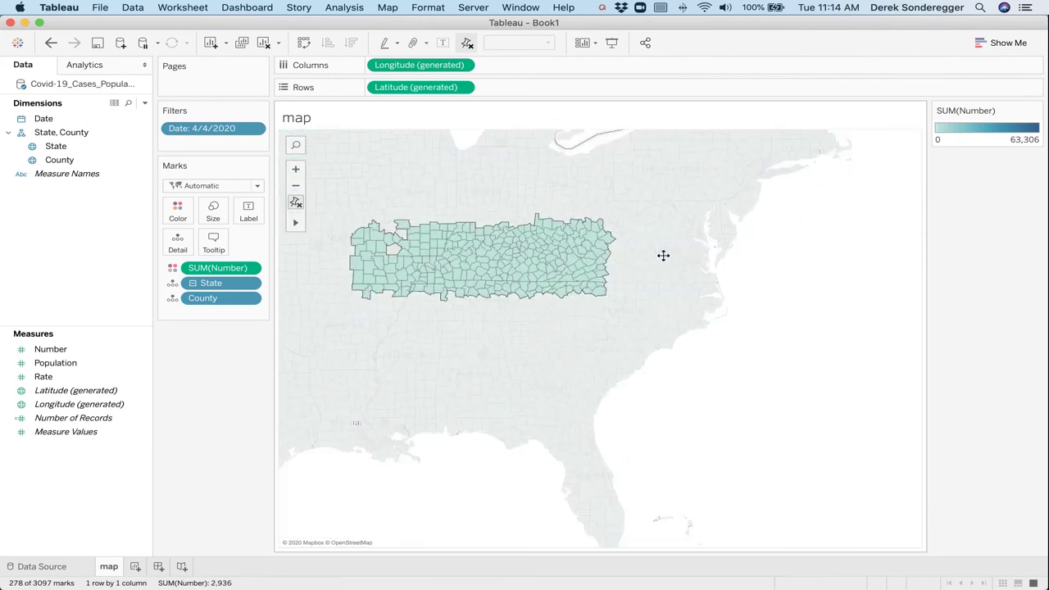
click(753, 216)
drag(747, 263, 609, 332)
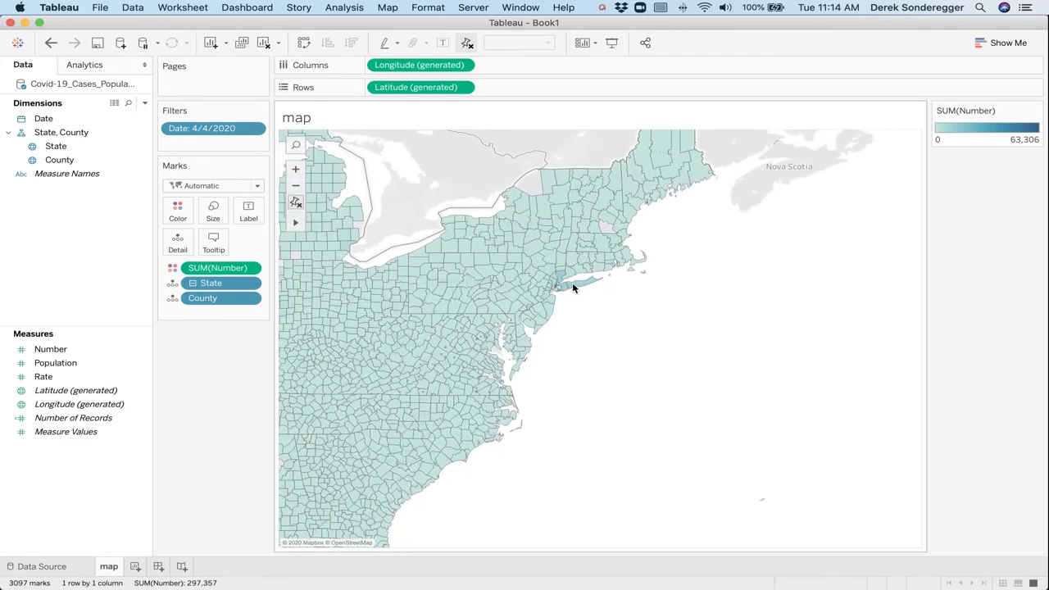
click(296, 168)
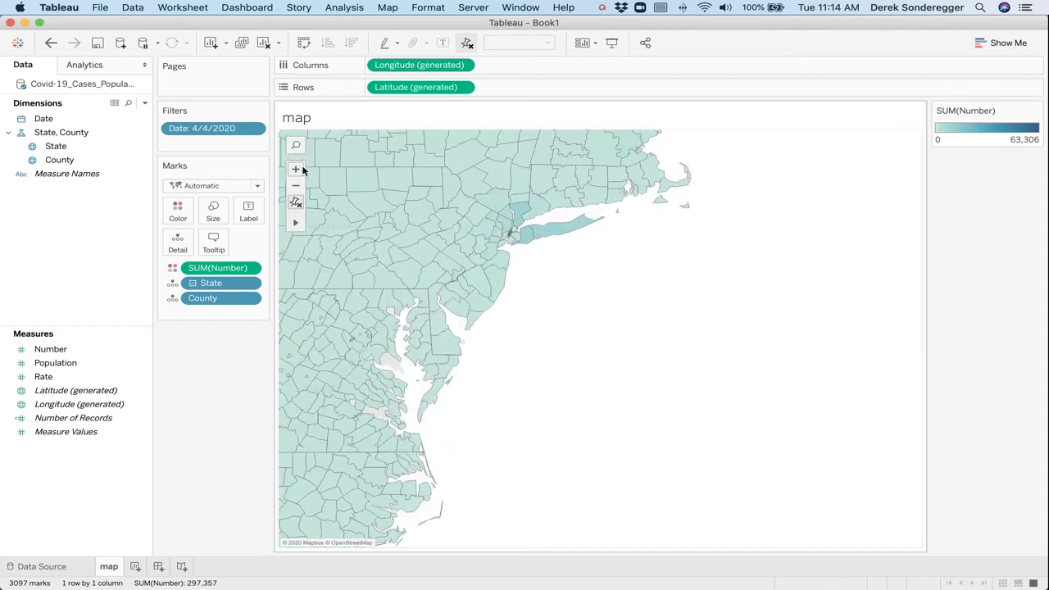
click(296, 168)
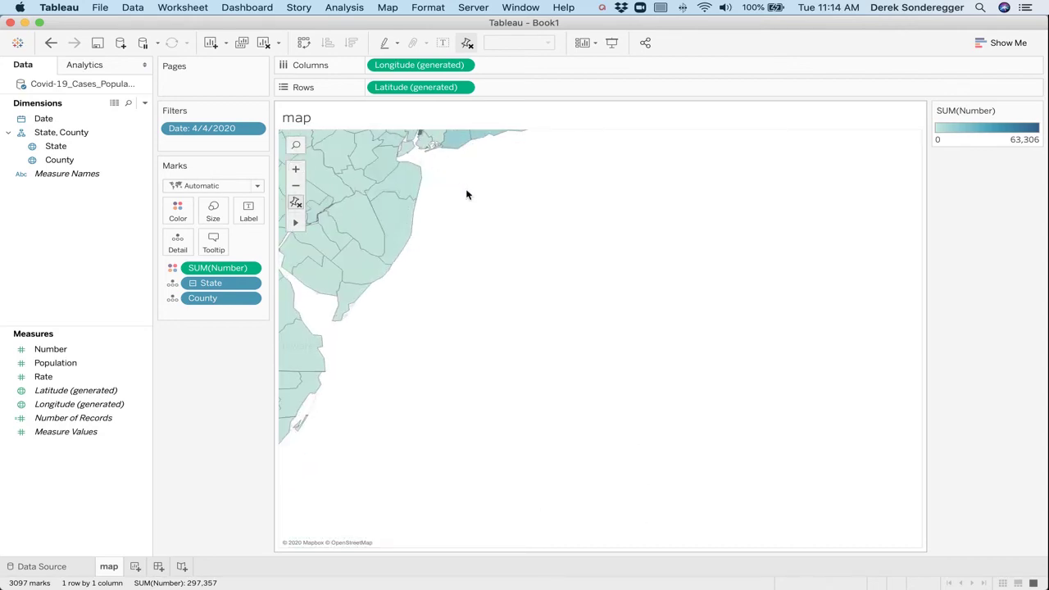
scroll(508, 278, down, 5)
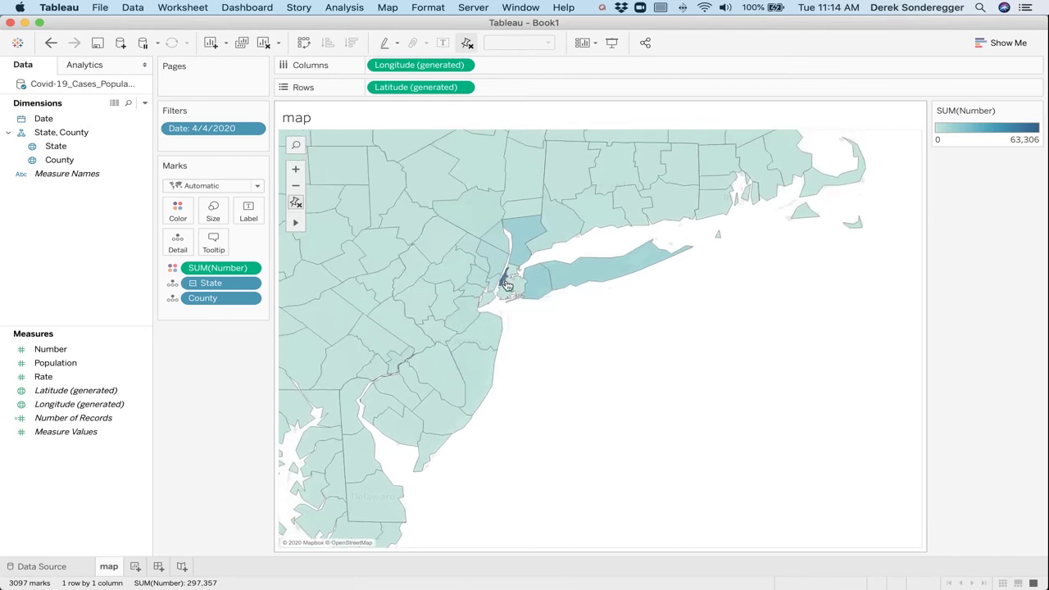
mouse_move(508, 284)
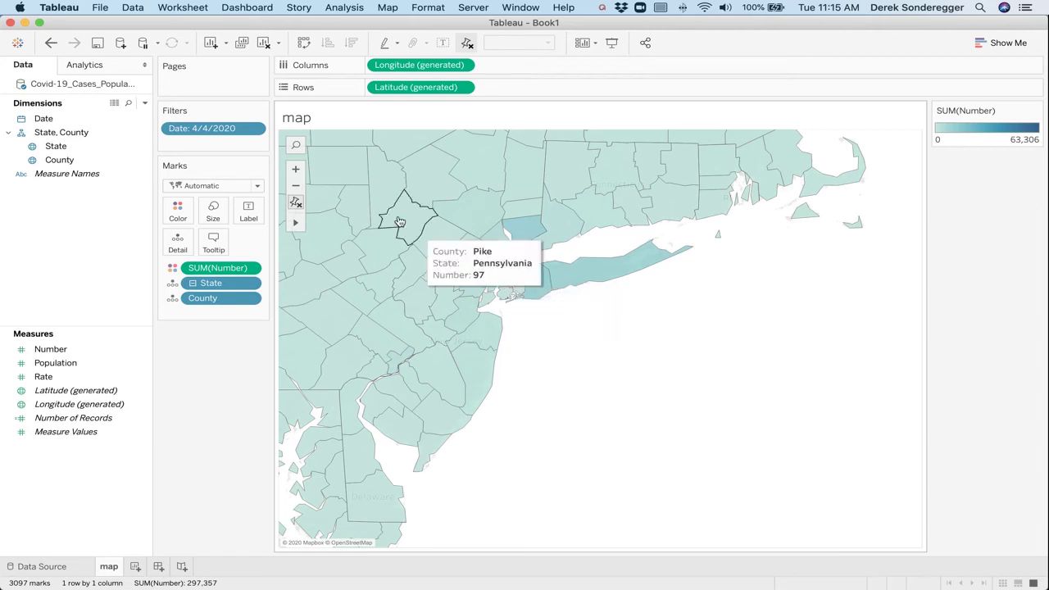
click(297, 187)
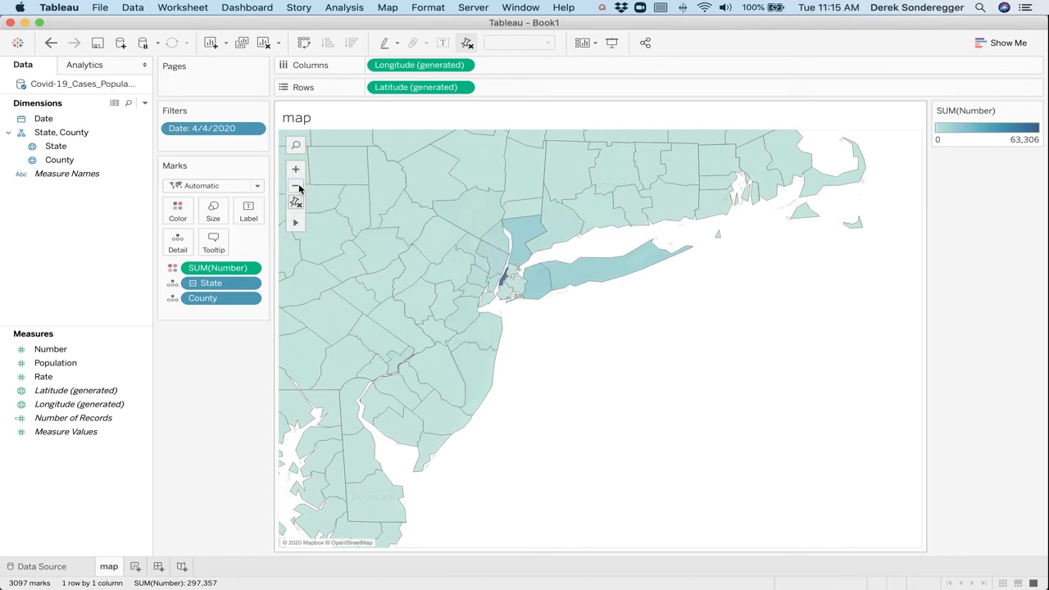
Zoom the map back out to frame the whole contiguous United States and clear the county selection.
click(298, 187)
click(299, 187)
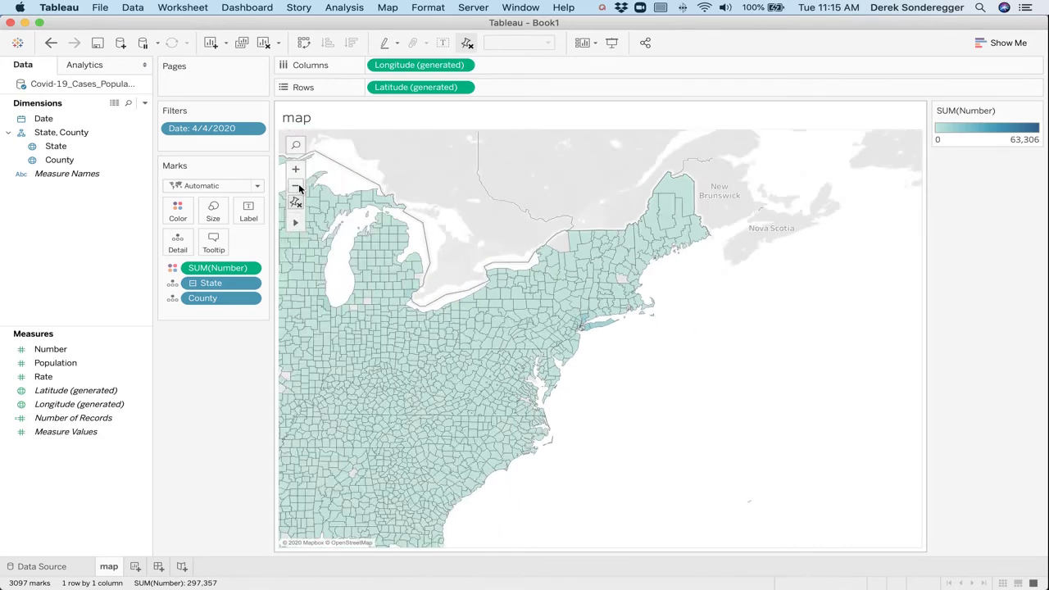
click(298, 186)
drag(377, 290, 500, 304)
drag(358, 327, 649, 305)
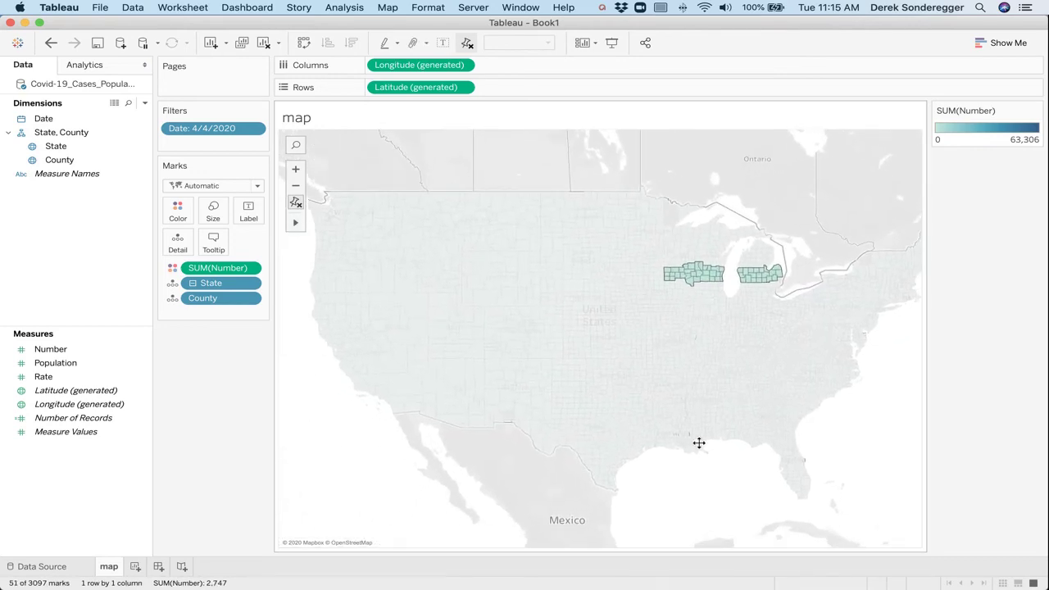
click(705, 472)
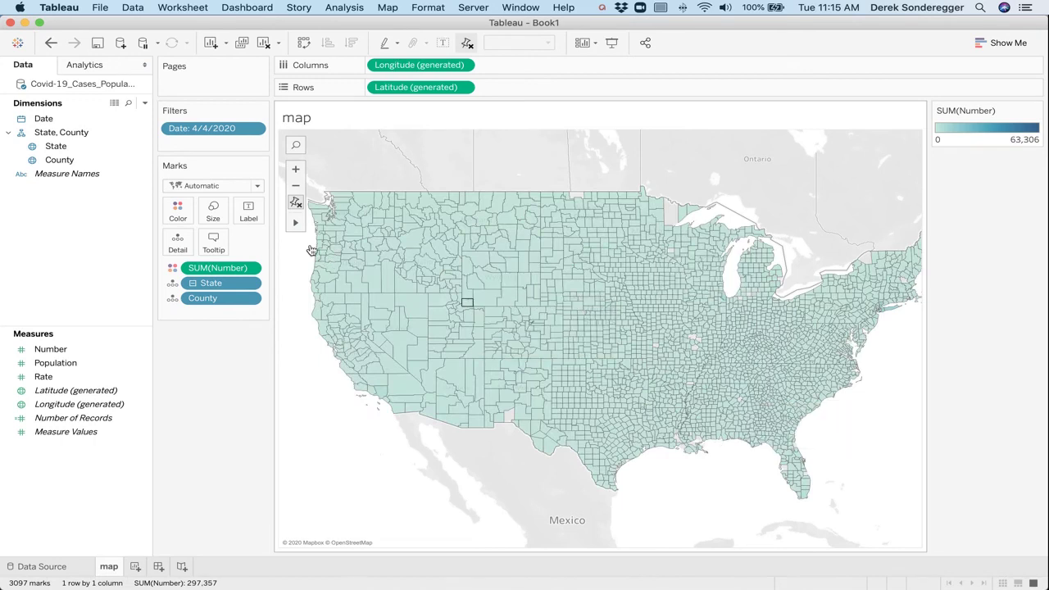
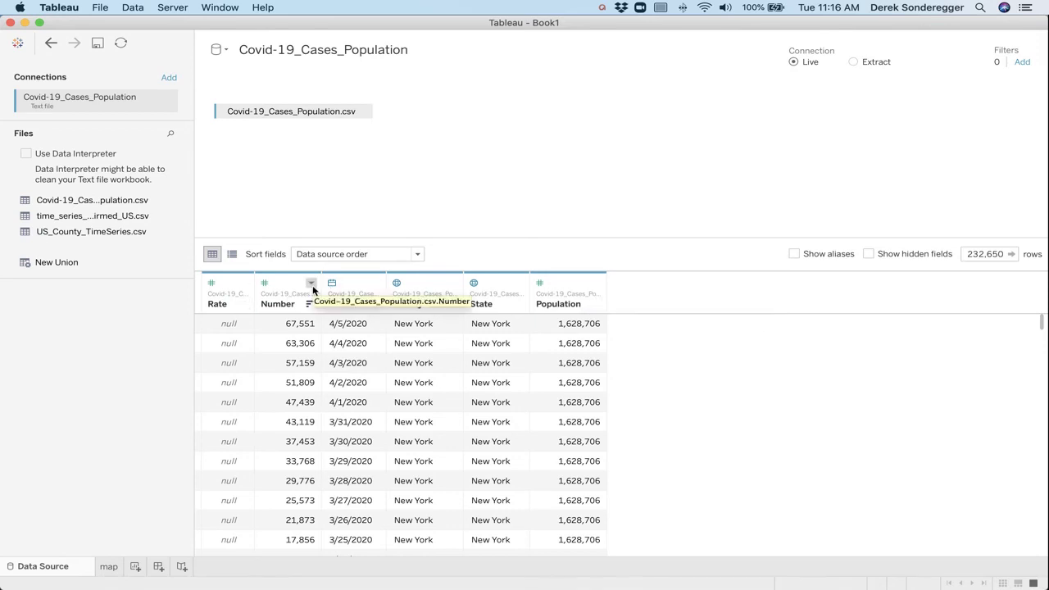
On the data source page, create a calculated field from Number named Log10 Number with the formula log( [Number], 10 ).
click(311, 284)
click(362, 346)
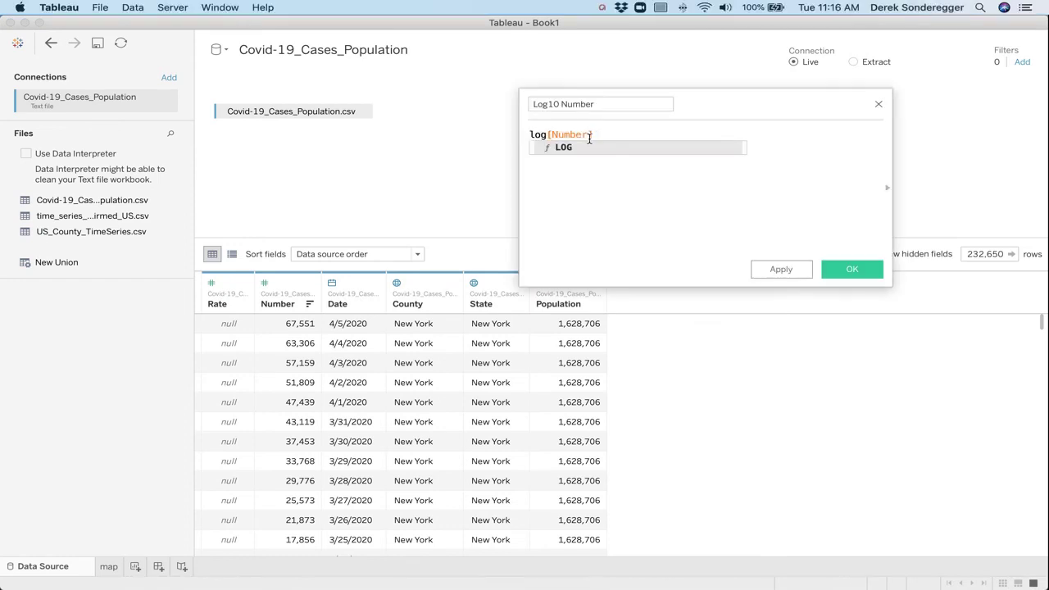
text(( [Number)
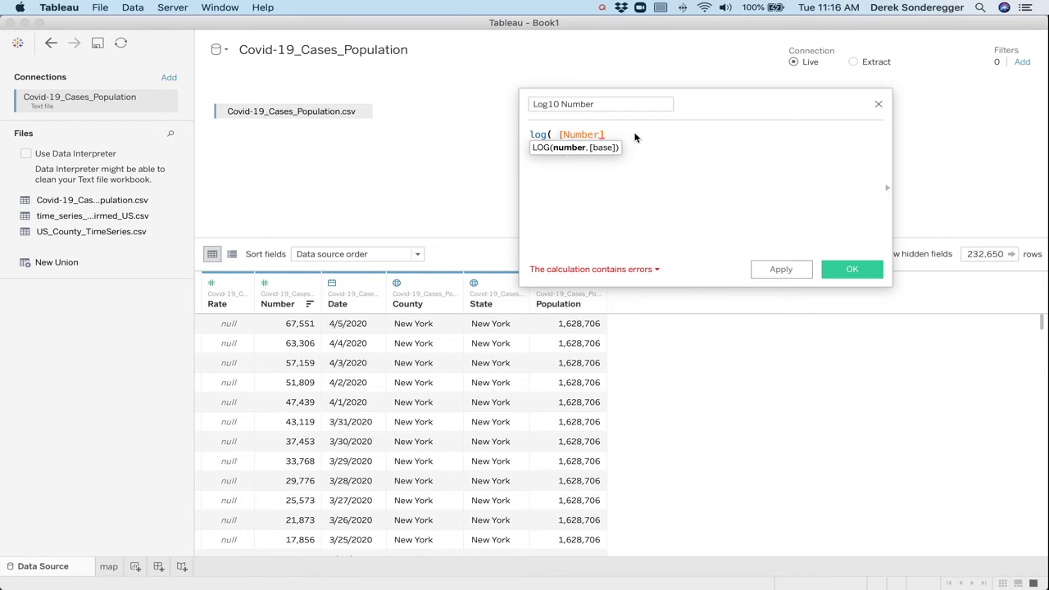
text(,)
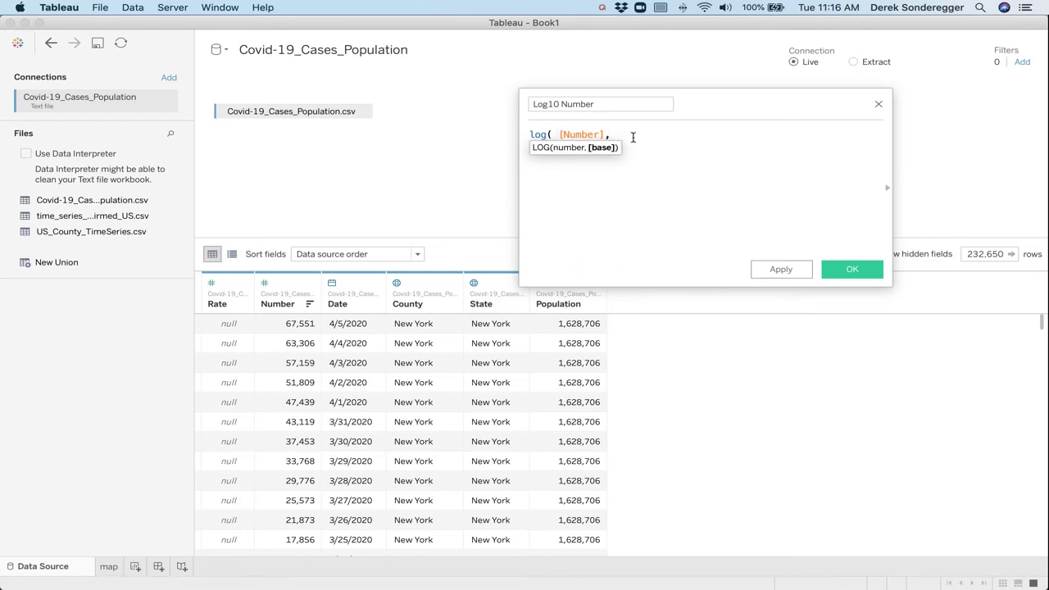
text( 10 ))
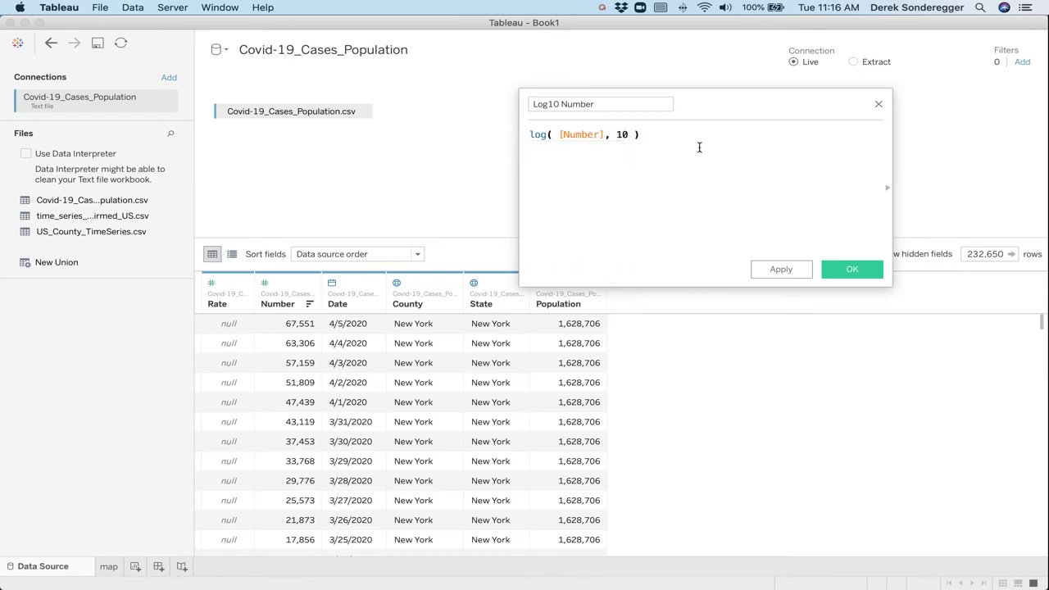
click(862, 270)
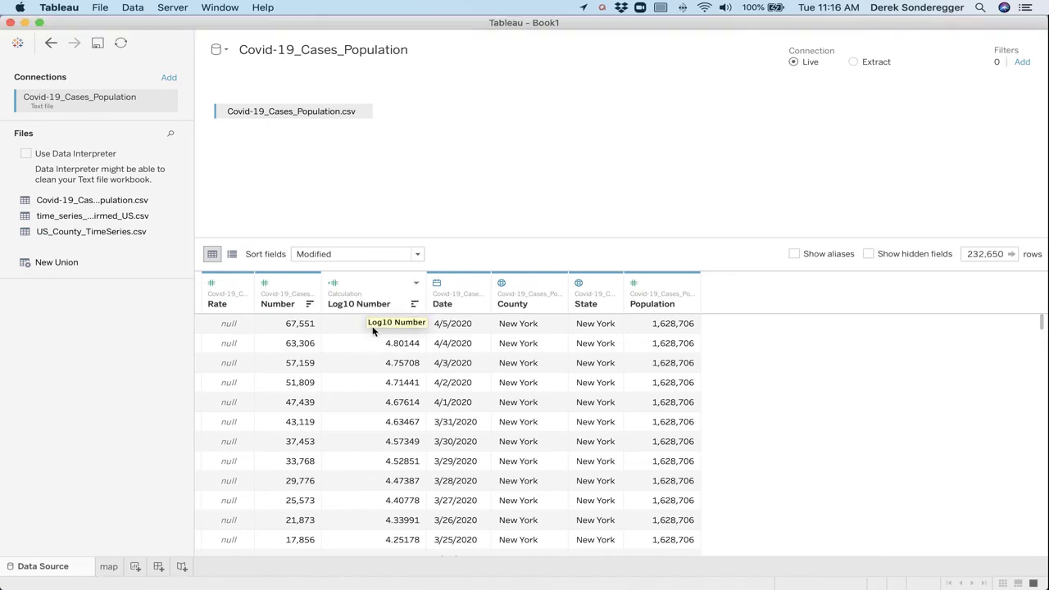
Examine the Log10 Number values in the preview table, first sorted by Number and again with that sort cleared.
scroll(349, 438, down, 15)
scroll(349, 435, down, 1)
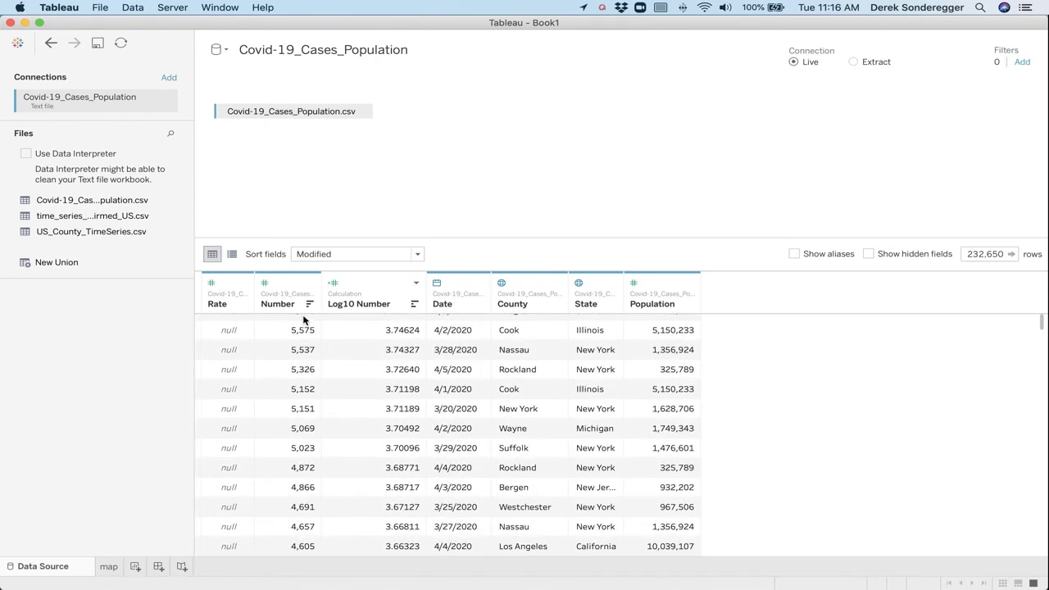
click(309, 305)
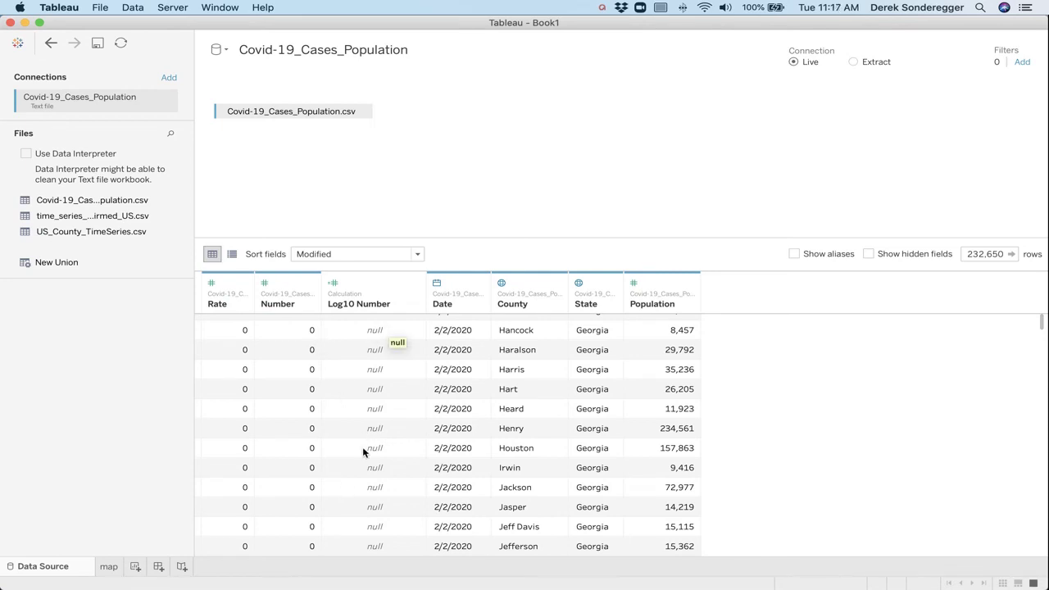
scroll(362, 446, down, 8)
scroll(363, 452, down, 20)
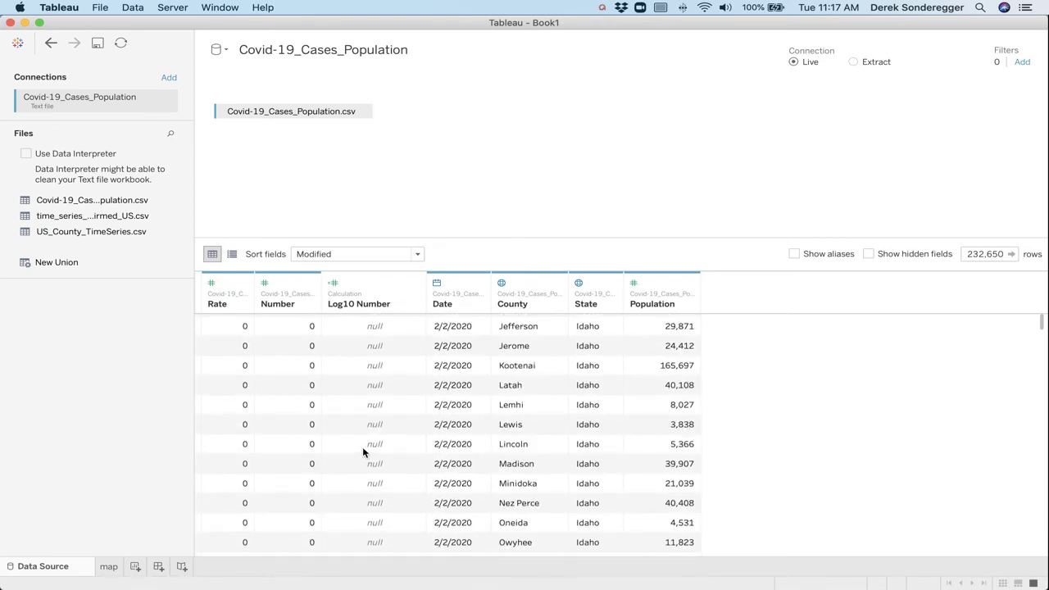
On the map sheet, color the counties by Log10 Number instead of Number and aggregate it as Average.
click(109, 566)
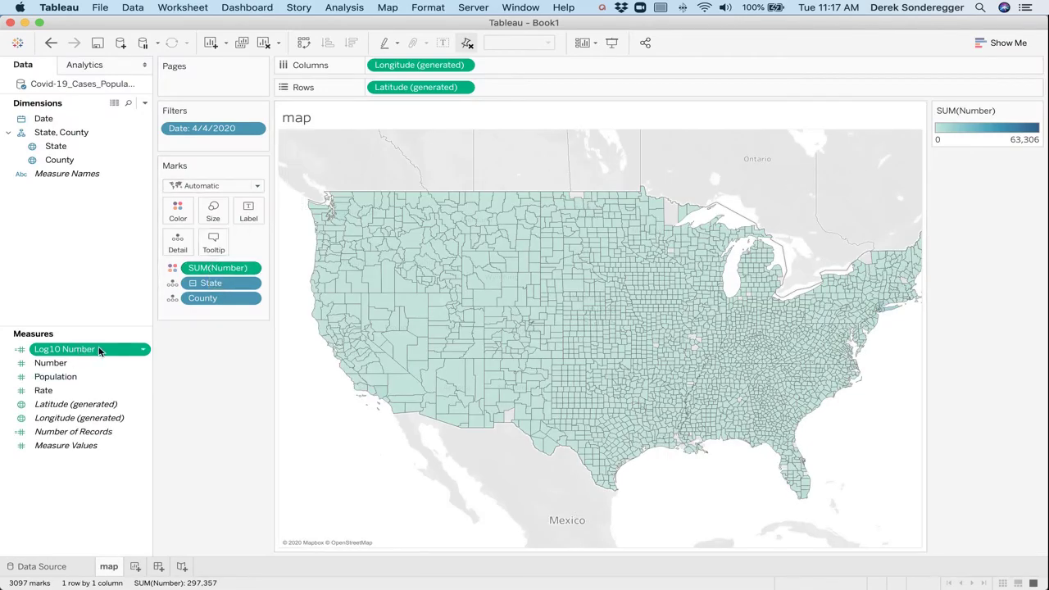
drag(82, 352, 177, 210)
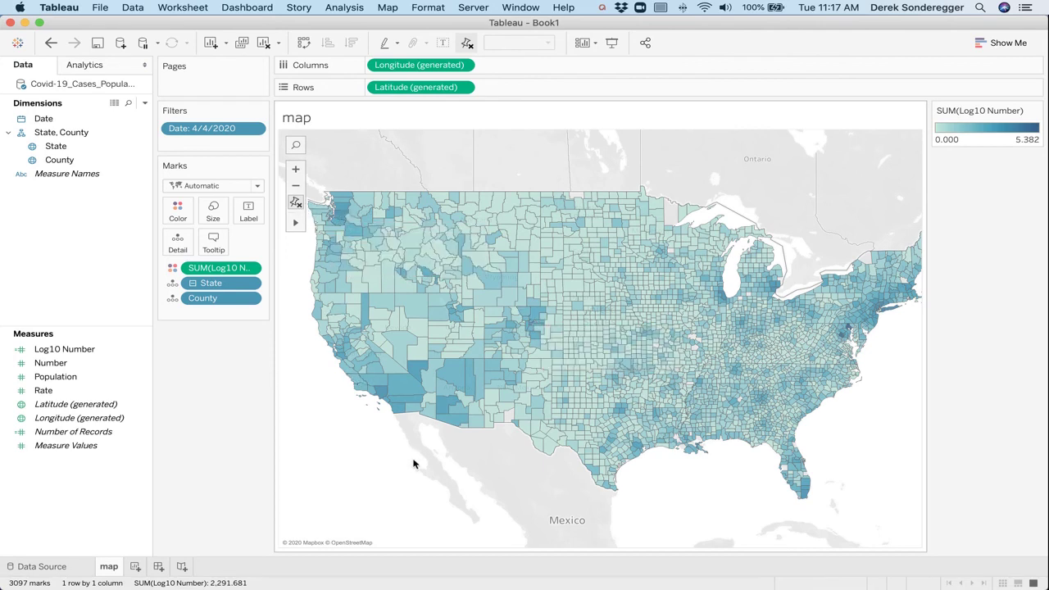
drag(475, 443, 456, 435)
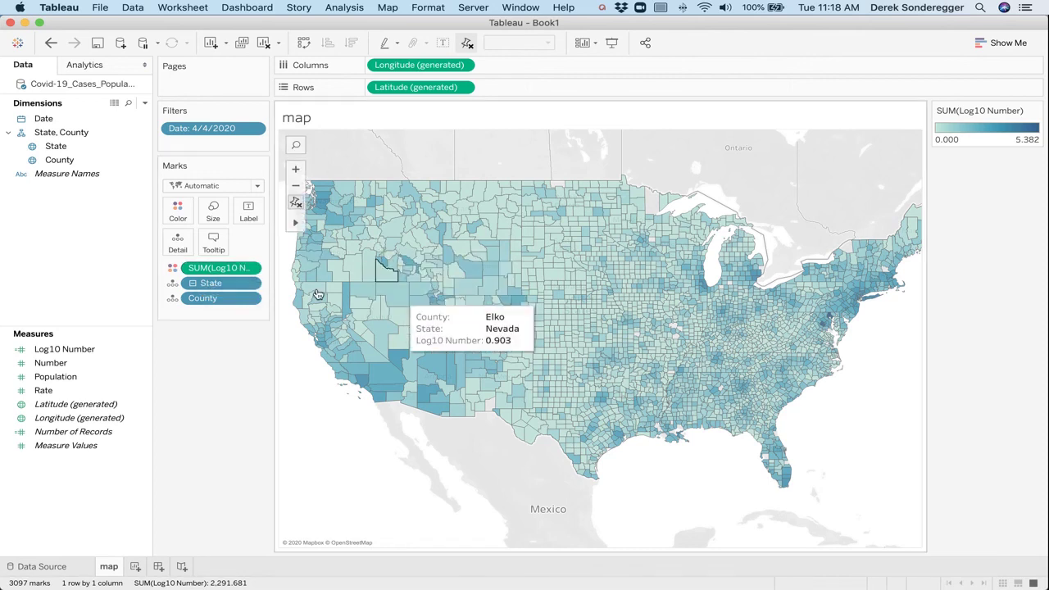
click(250, 270)
mouse_move(254, 383)
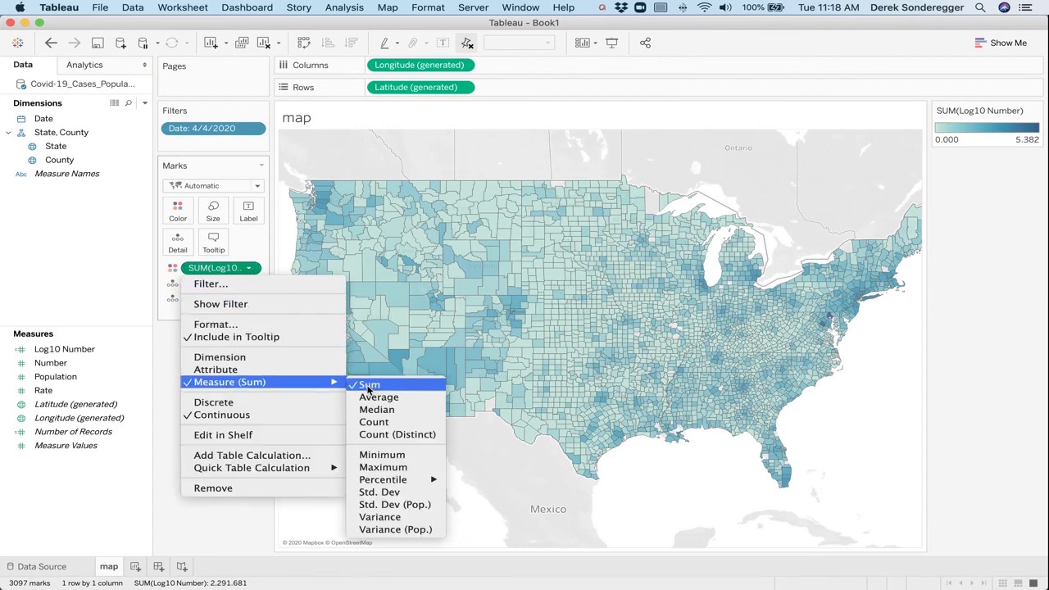
click(382, 396)
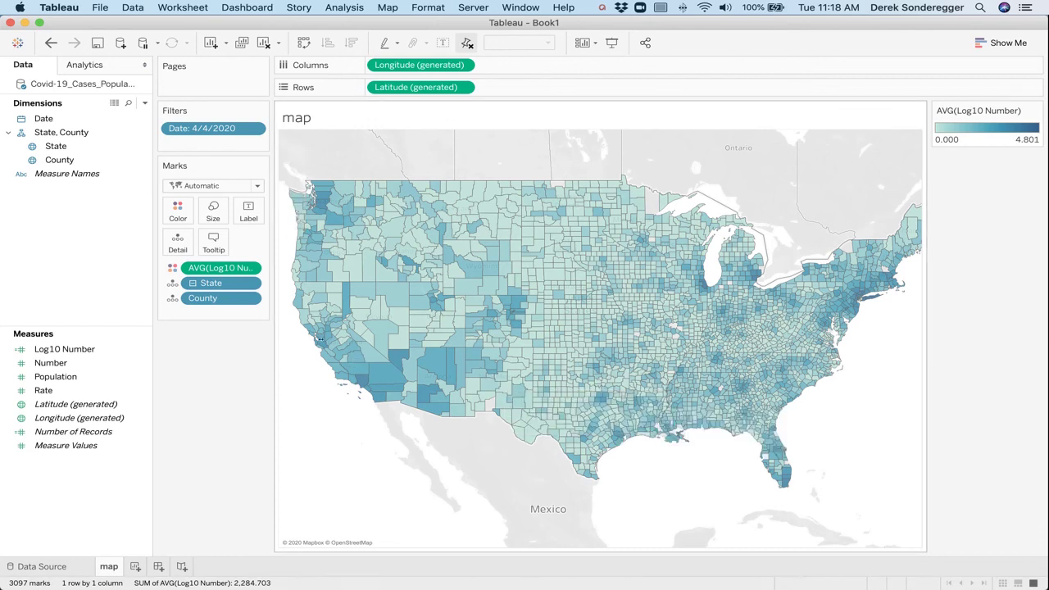
Add a new worksheet and name it TotalCases.
click(136, 567)
double_click(146, 567)
text(Ca)
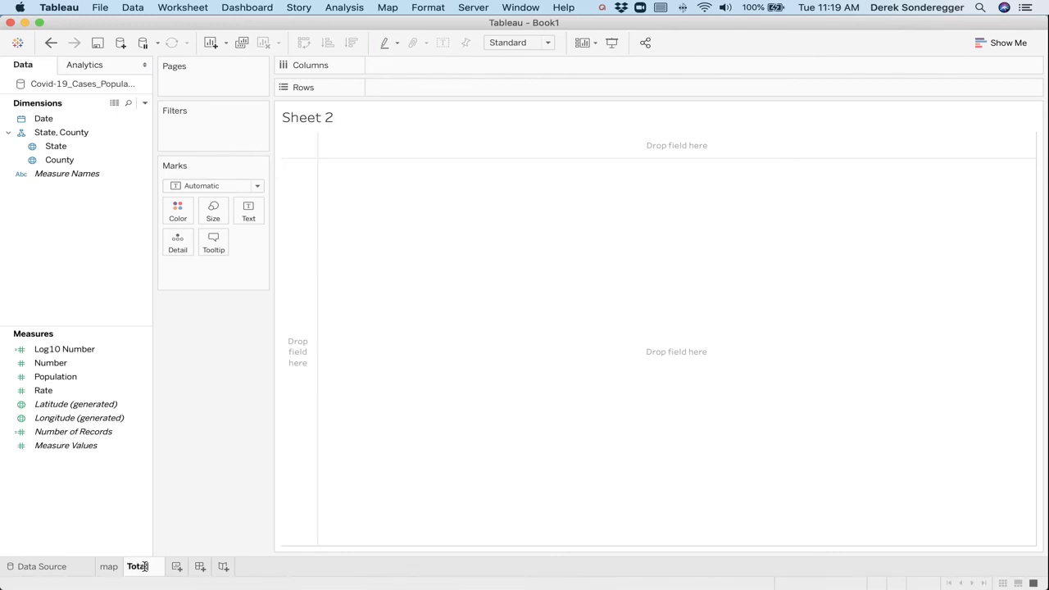
key(BackSpace)
text(ases)
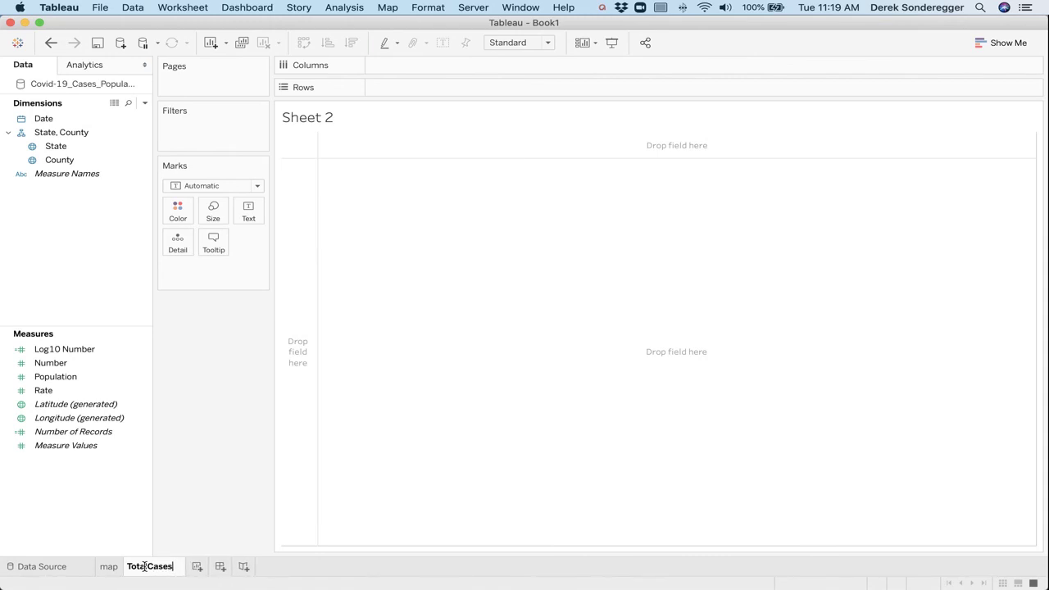
key(Return)
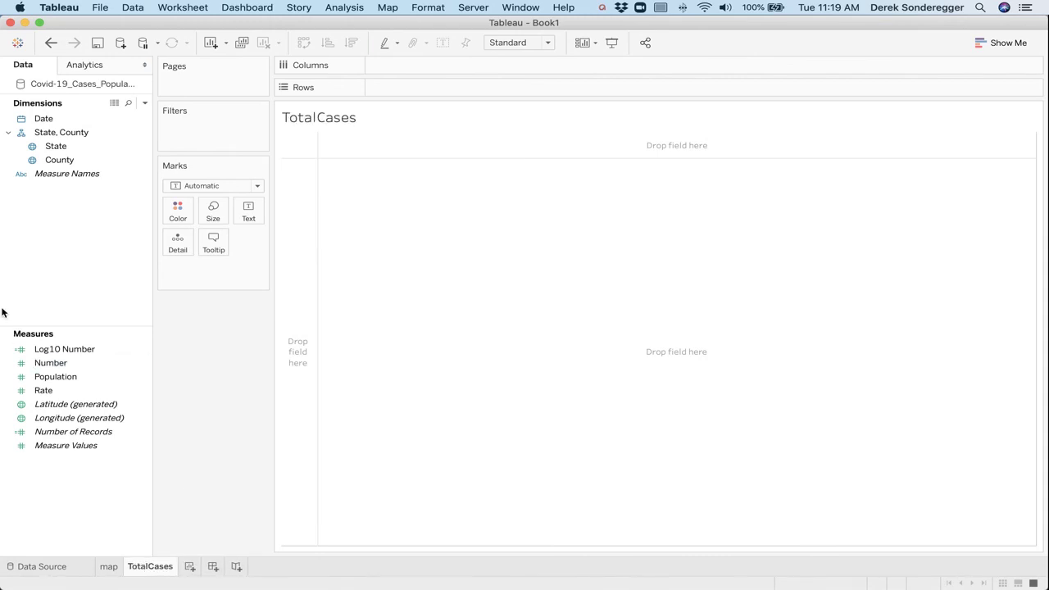
Plot the sum of Number in rows against Date in columns, with Date set to continuous Day.
click(50, 120)
drag(50, 120, 626, 145)
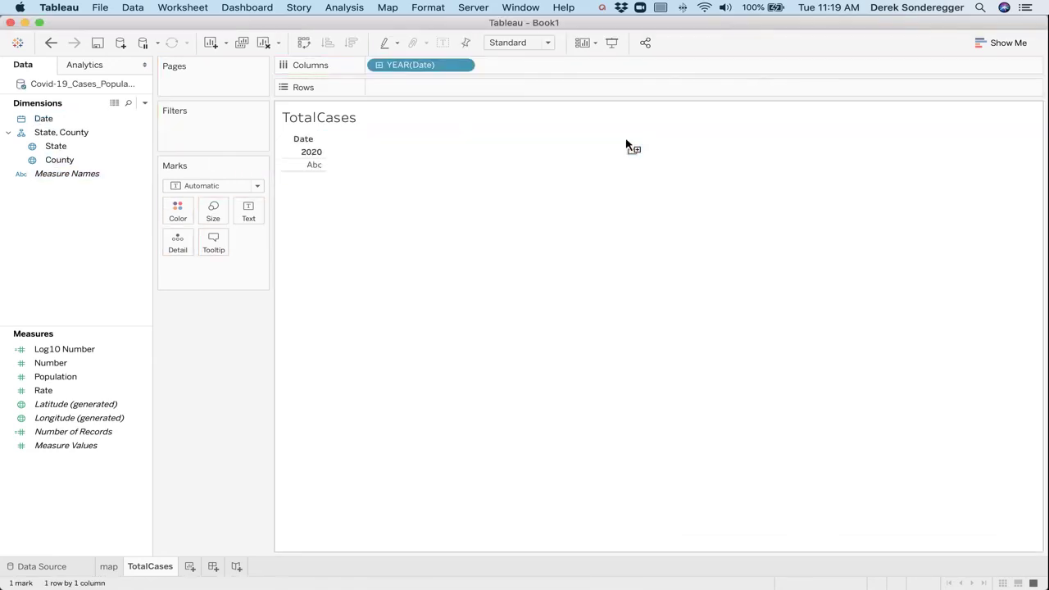
click(52, 366)
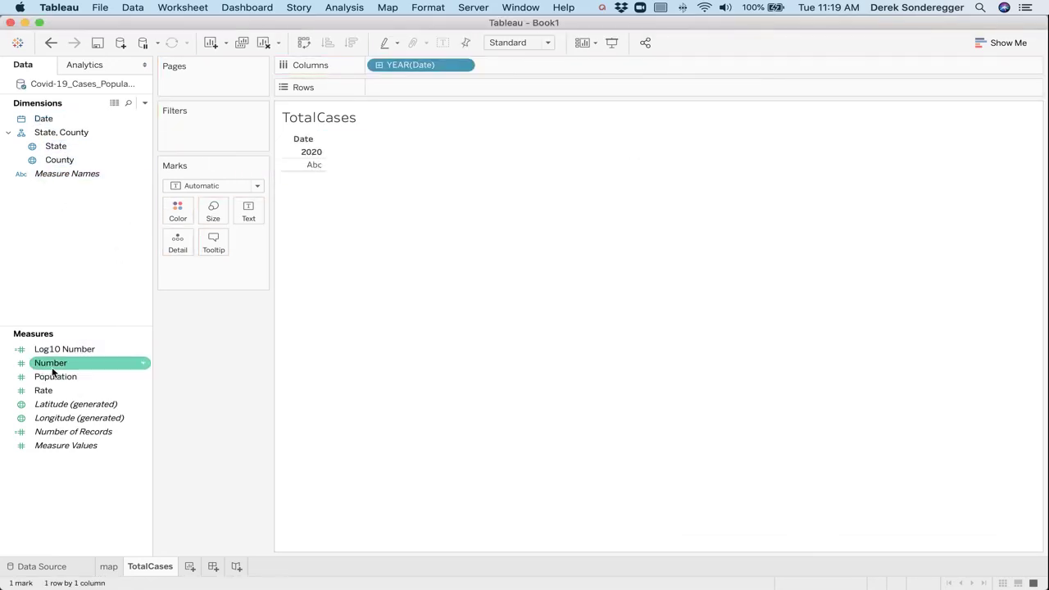
drag(57, 368, 396, 91)
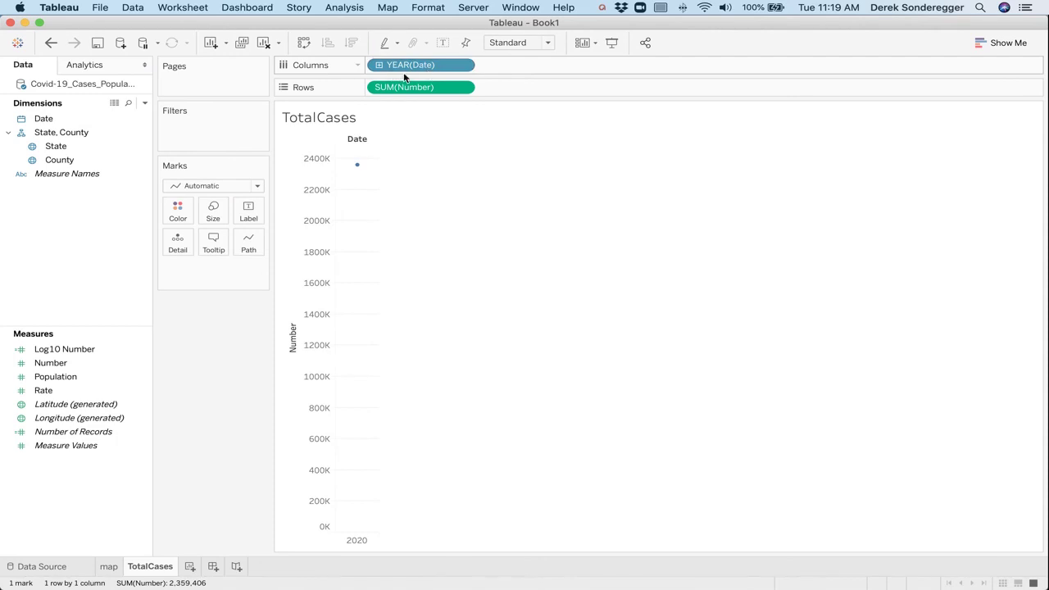
click(461, 67)
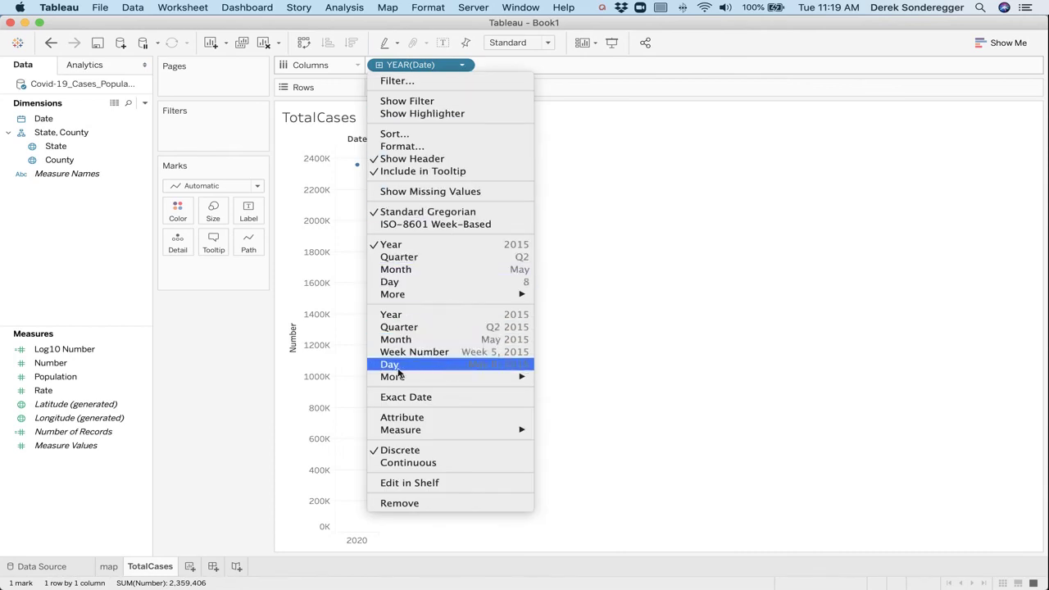
mouse_move(392, 375)
click(395, 366)
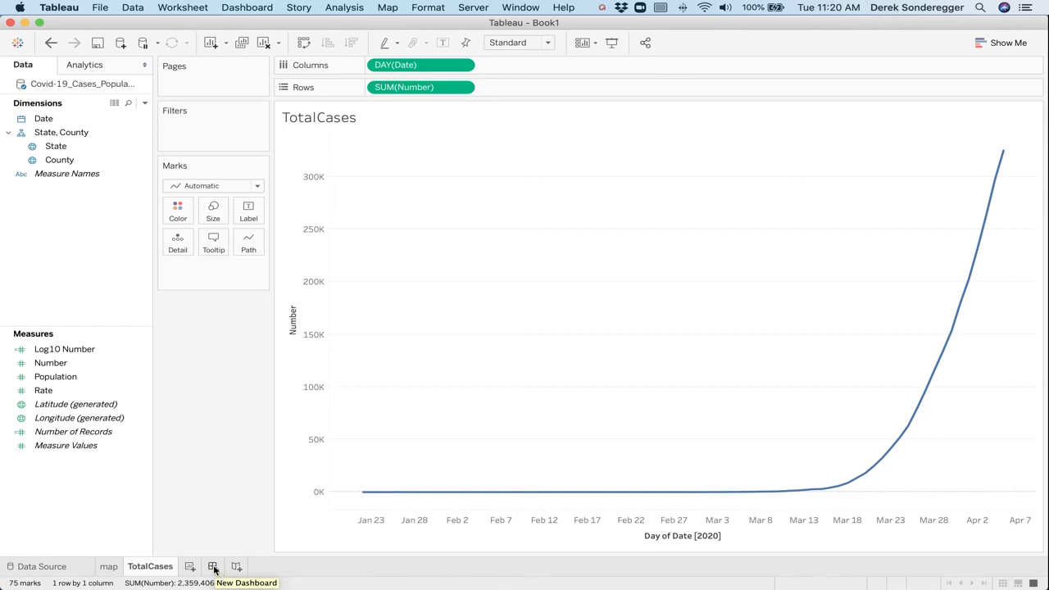
Create a dashboard with the map sheet above the TotalCases chart, and select the line's point near 200K.
click(213, 566)
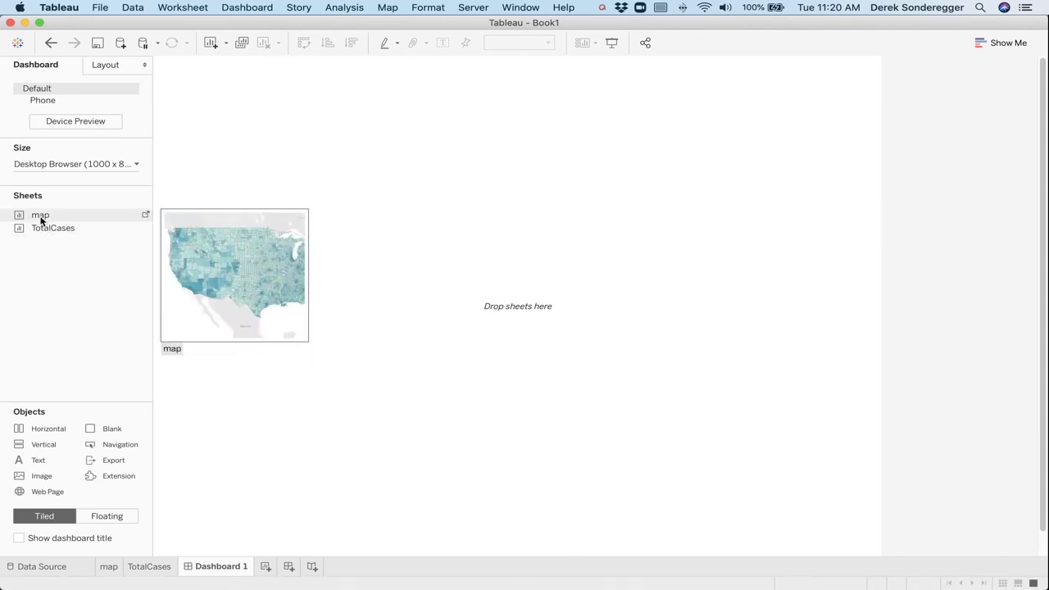
drag(41, 219, 222, 184)
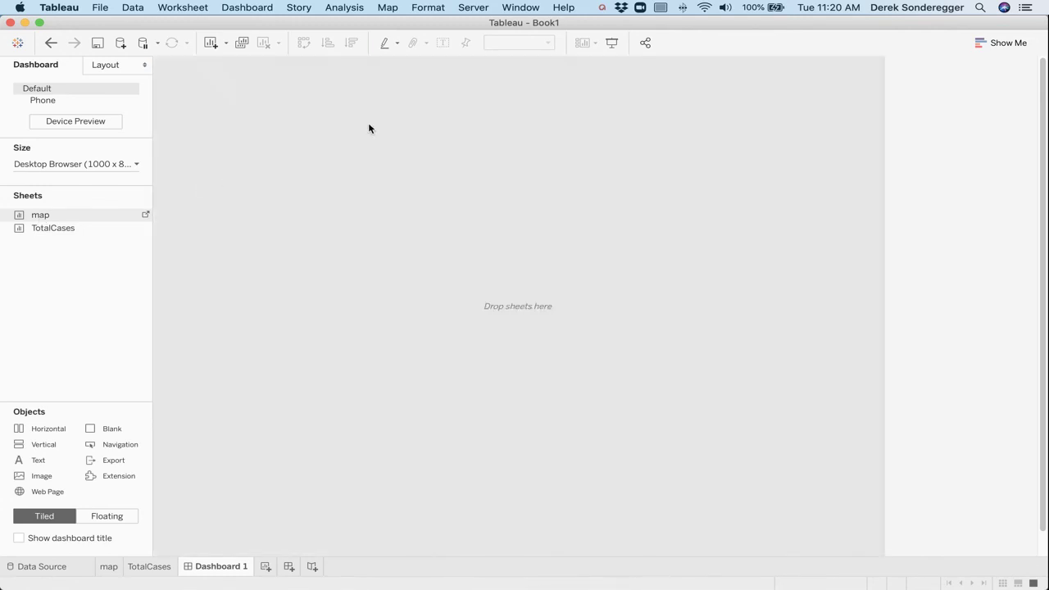
drag(399, 120, 399, 122)
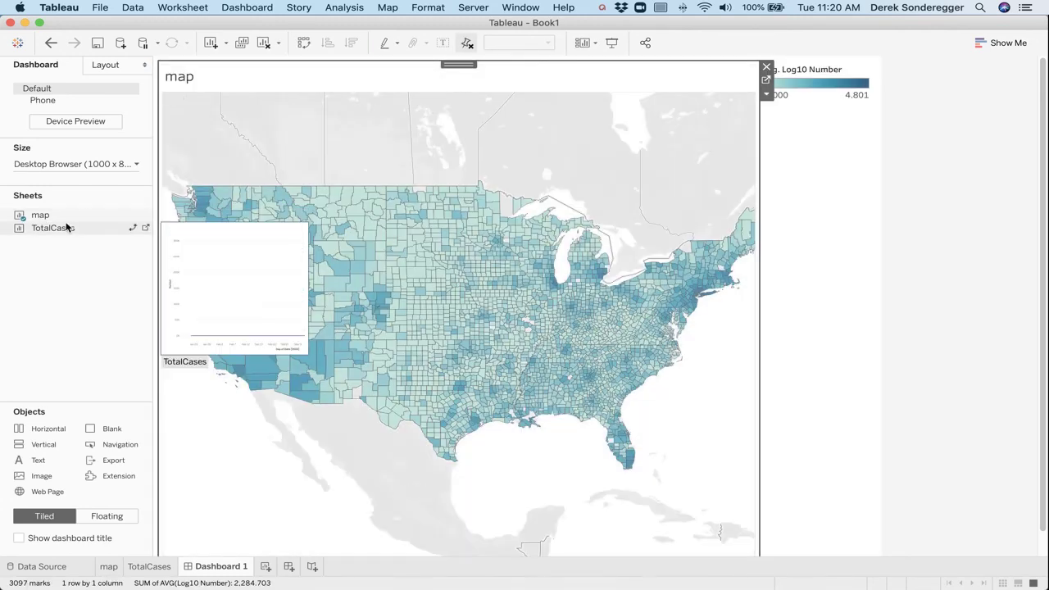
drag(59, 229, 515, 490)
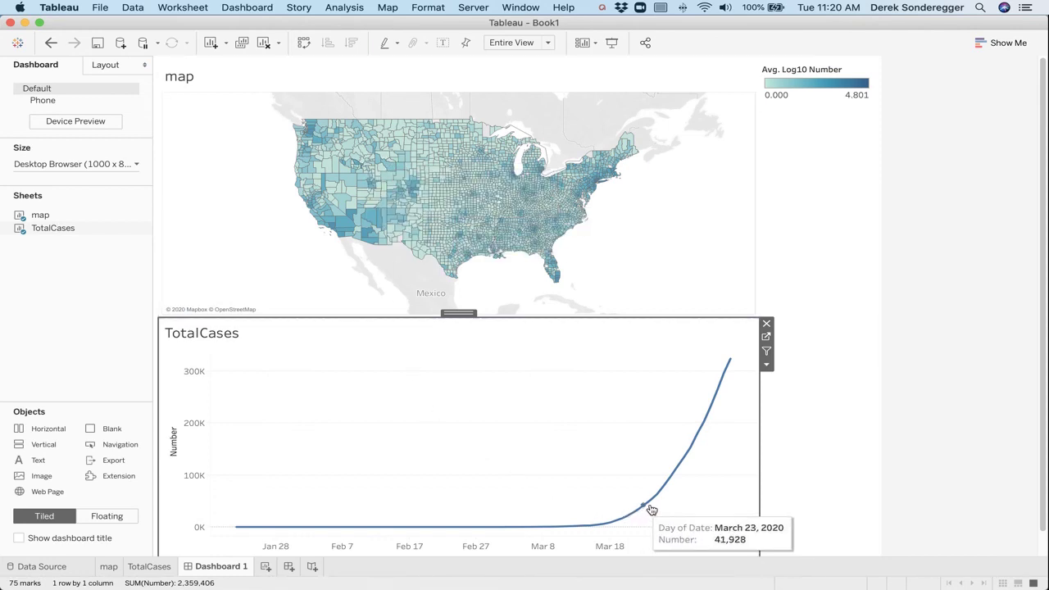
click(703, 423)
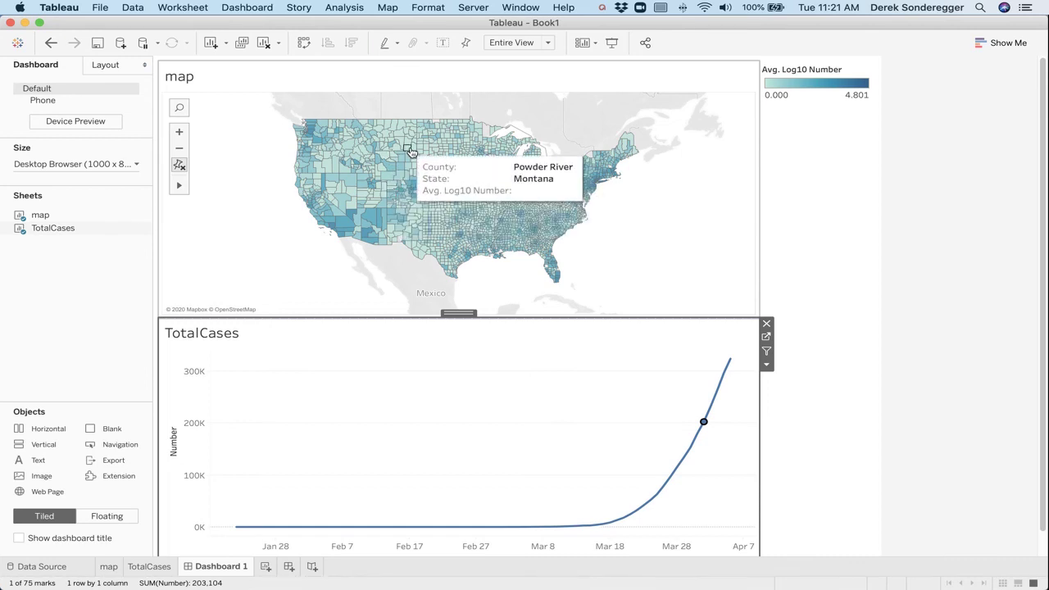
Remove the 4/4/2020 Date filter from the map sheet.
click(113, 568)
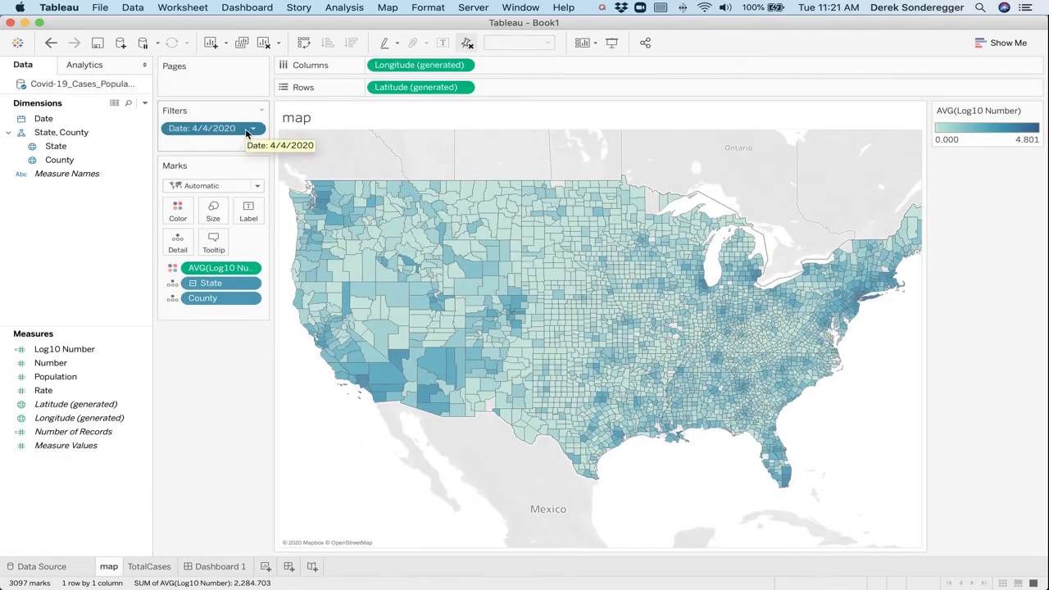
drag(246, 132, 254, 156)
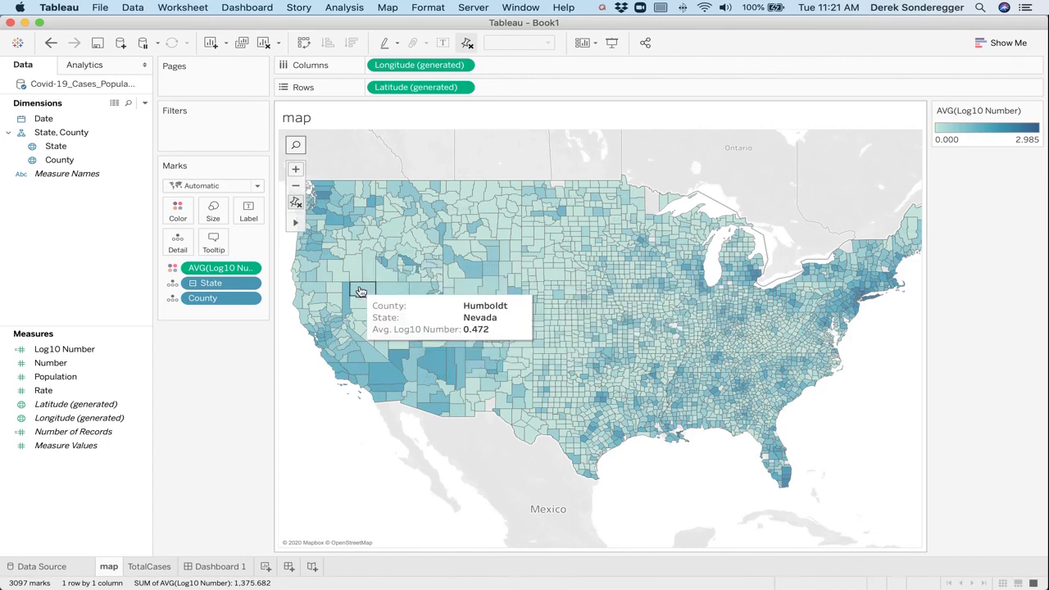
Return to the dashboard and make the TotalCases chart act as a filter for the map.
click(214, 566)
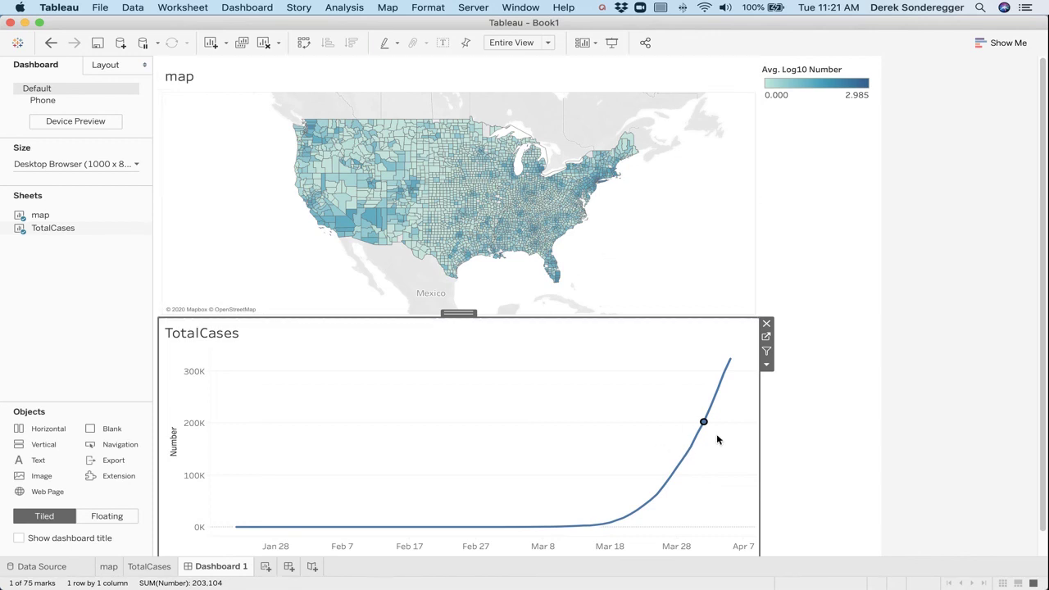
mouse_move(707, 427)
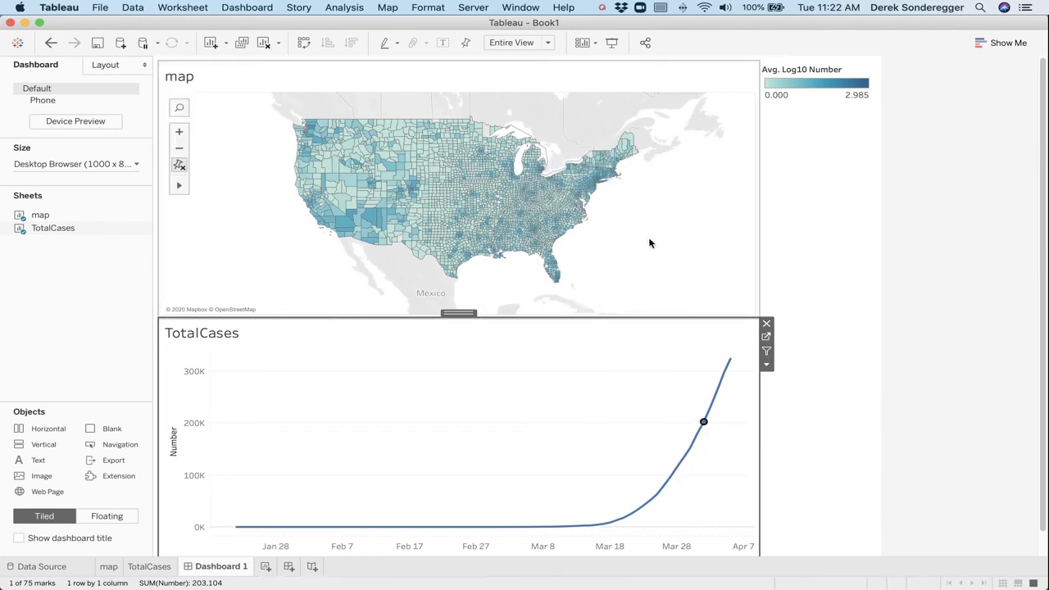
click(767, 352)
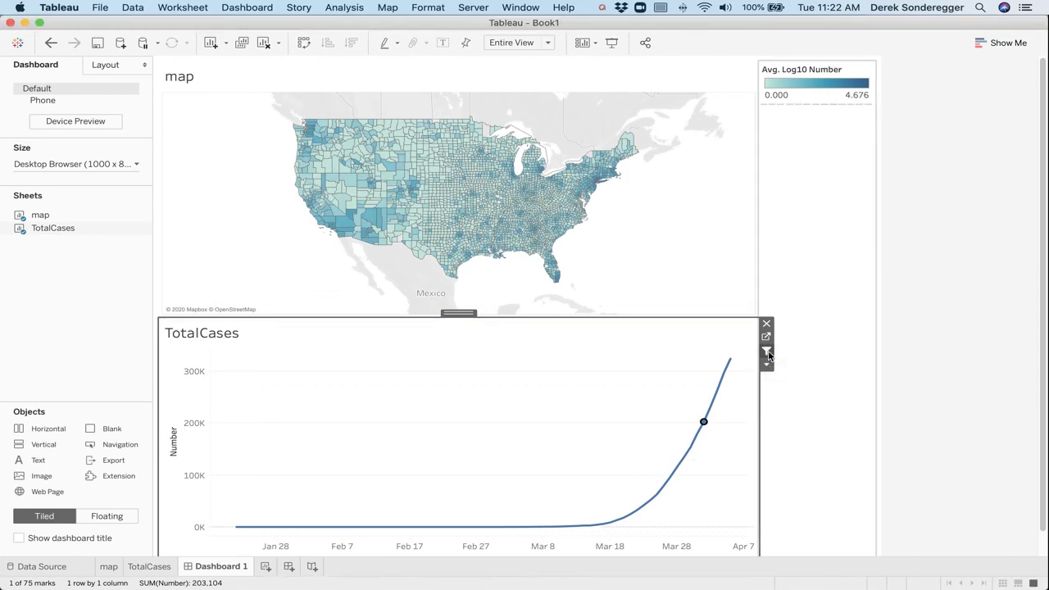
Filter the map by progressively earlier dates on the TotalCases line, including March 15 and February 27, 2020, ending in mid-February.
click(700, 443)
click(684, 472)
click(652, 509)
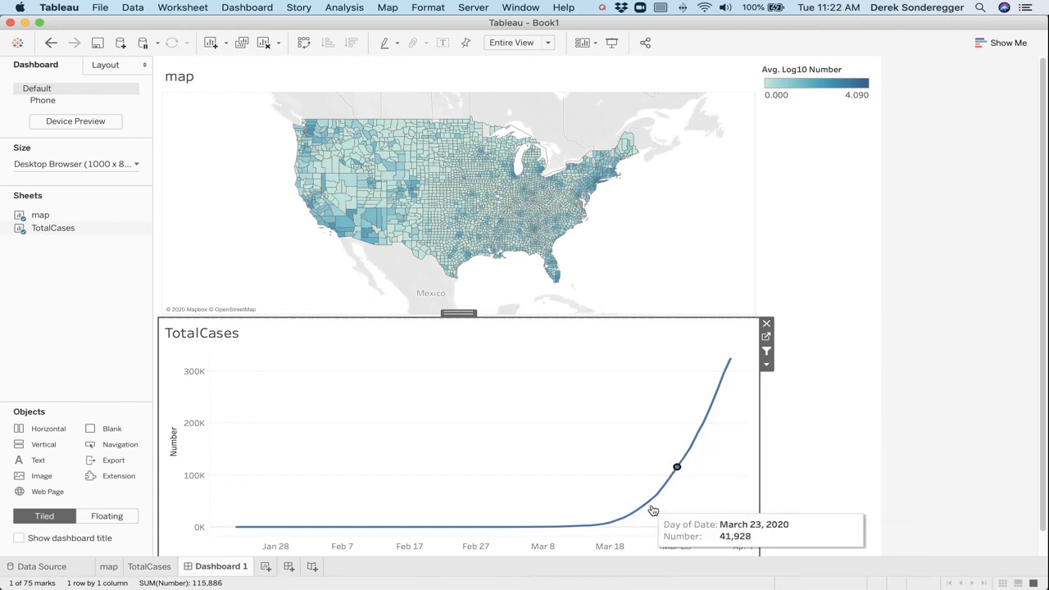
click(597, 533)
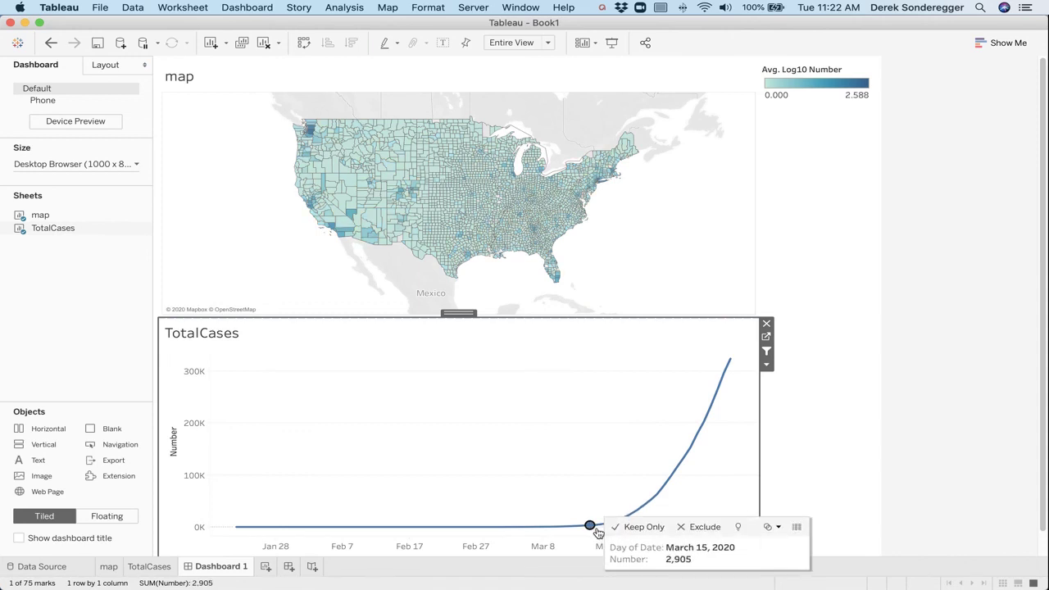
click(483, 534)
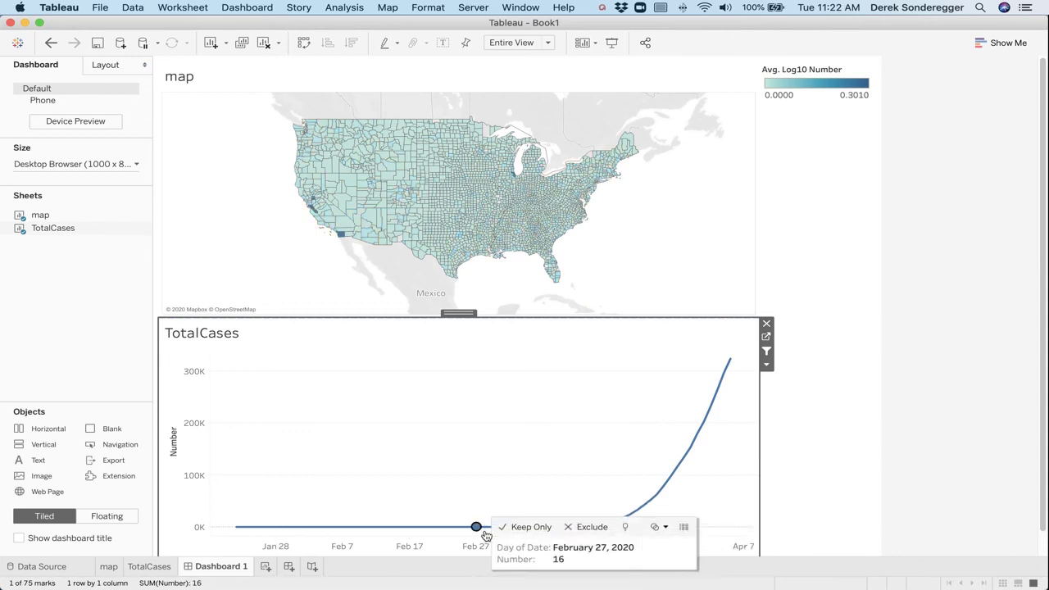
click(392, 529)
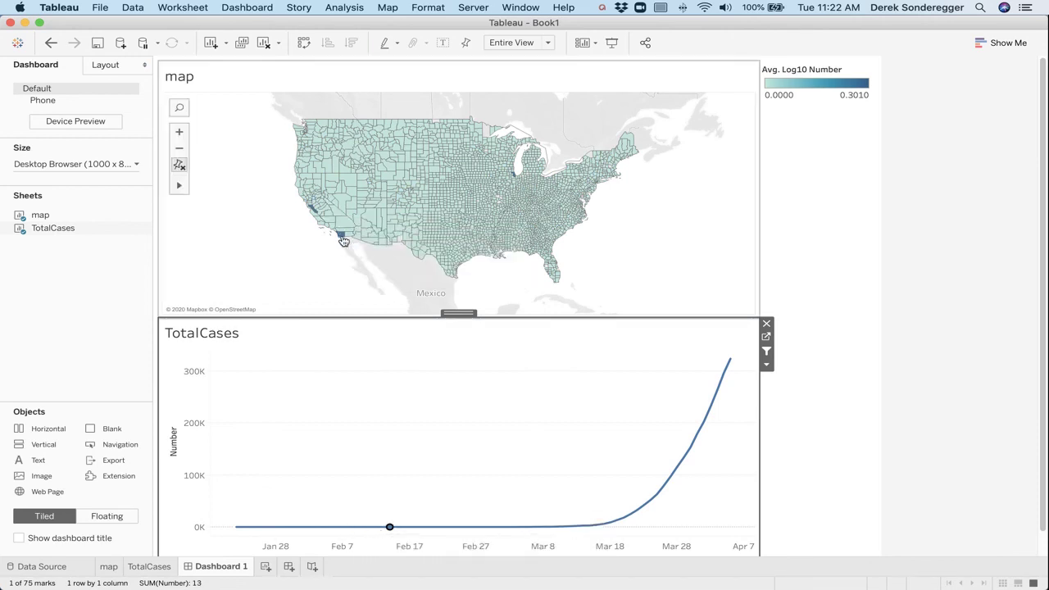
Inspect the county details of the dark-colored counties on the map, including San Diego, the California coast and the Lake Michigan shore.
mouse_move(347, 242)
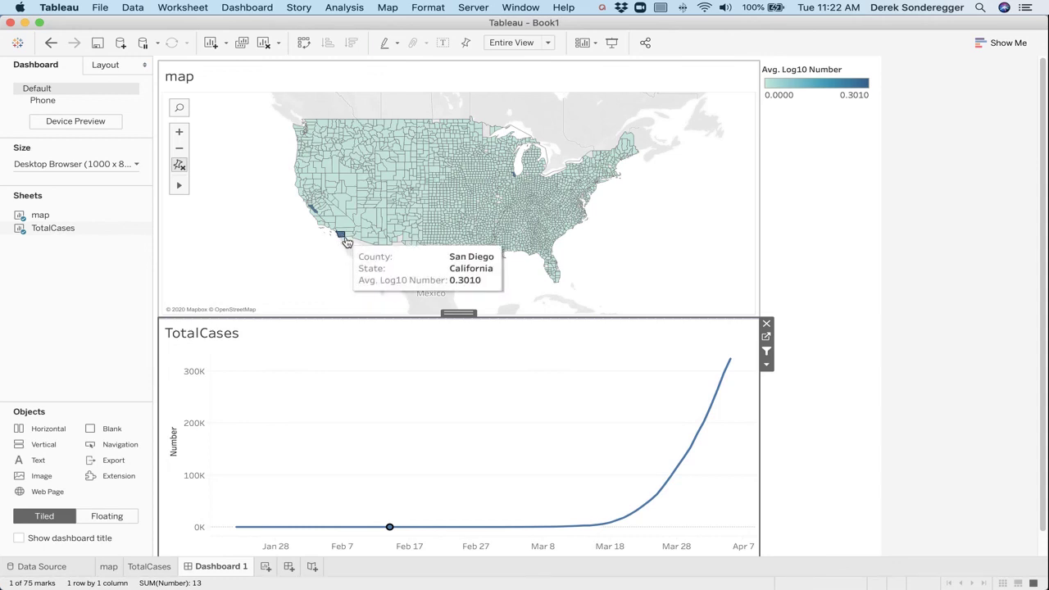
mouse_move(316, 213)
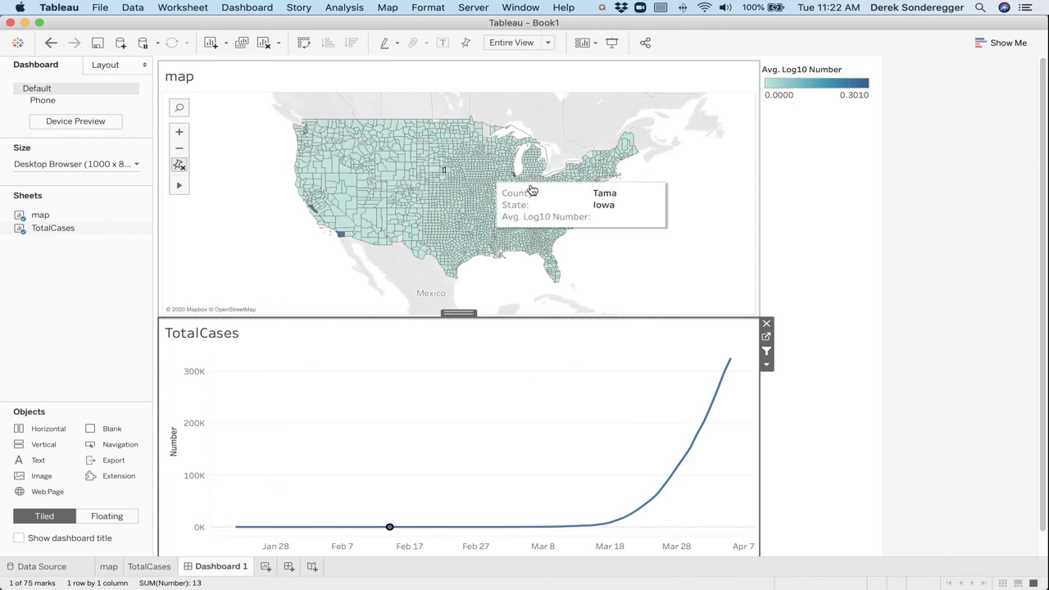
mouse_move(518, 179)
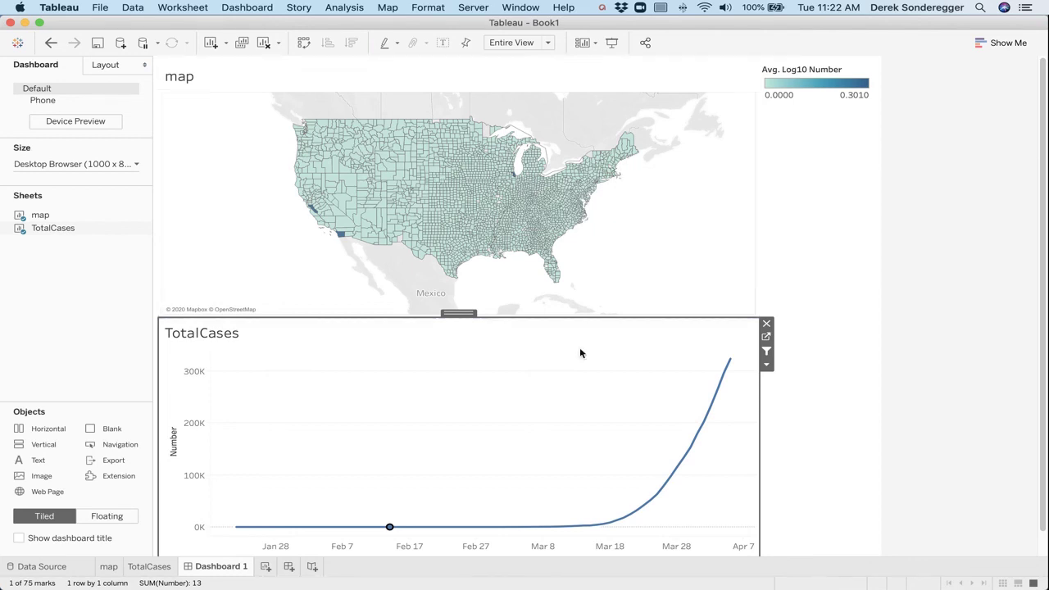
Filter the map by February 19, March 23 and further points up the TotalCases line, finishing on April 2, 2020.
click(427, 529)
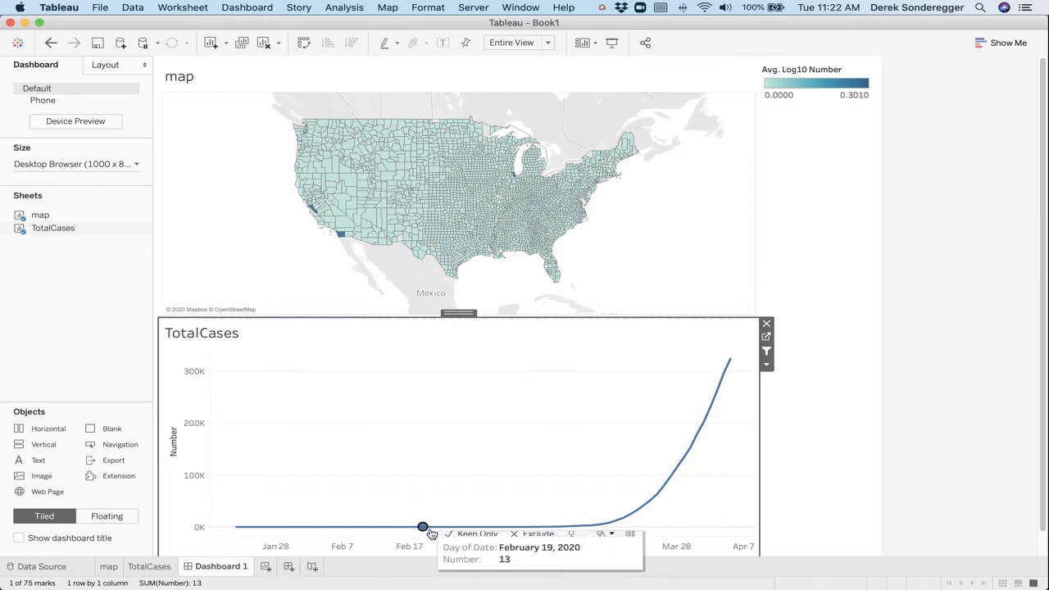
click(647, 507)
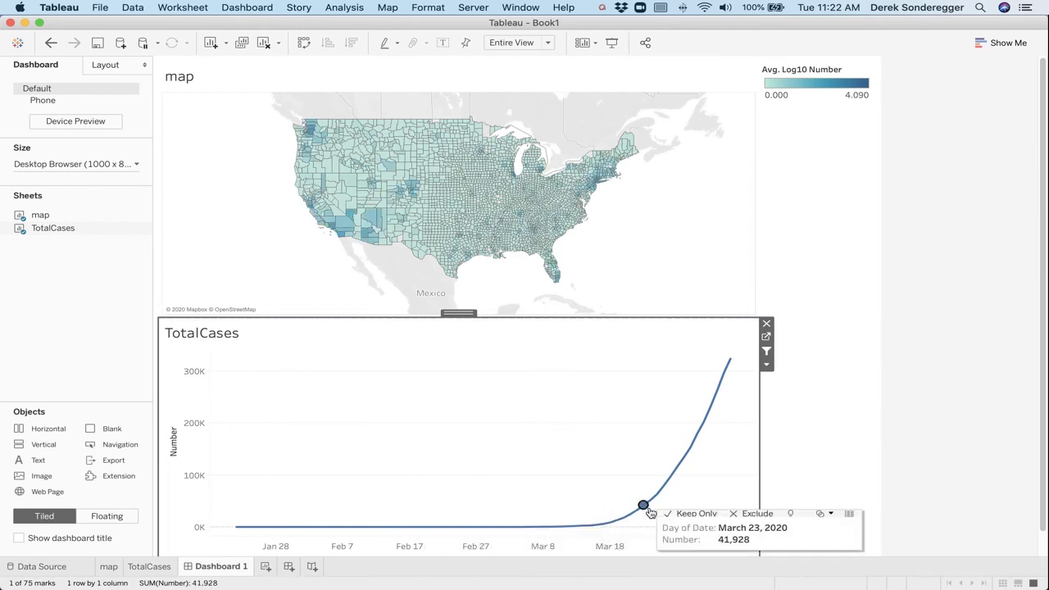
click(701, 435)
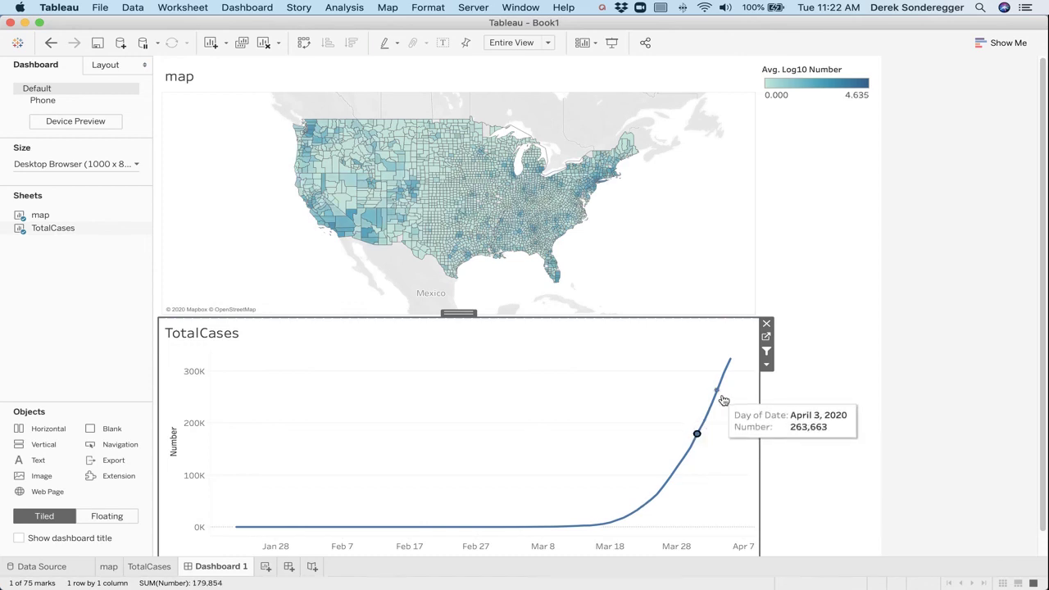
click(719, 393)
click(729, 372)
click(711, 409)
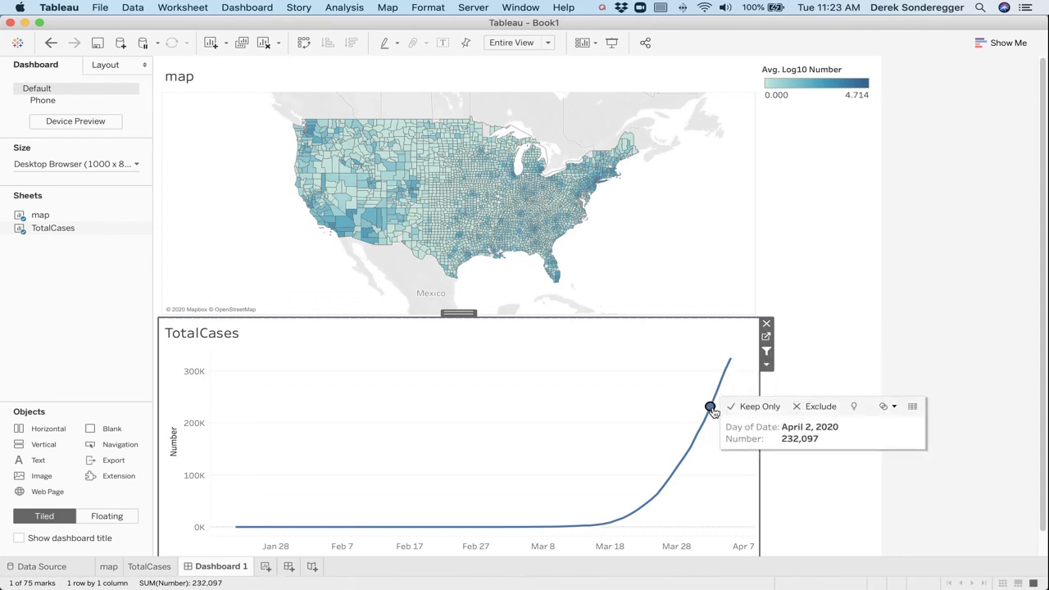